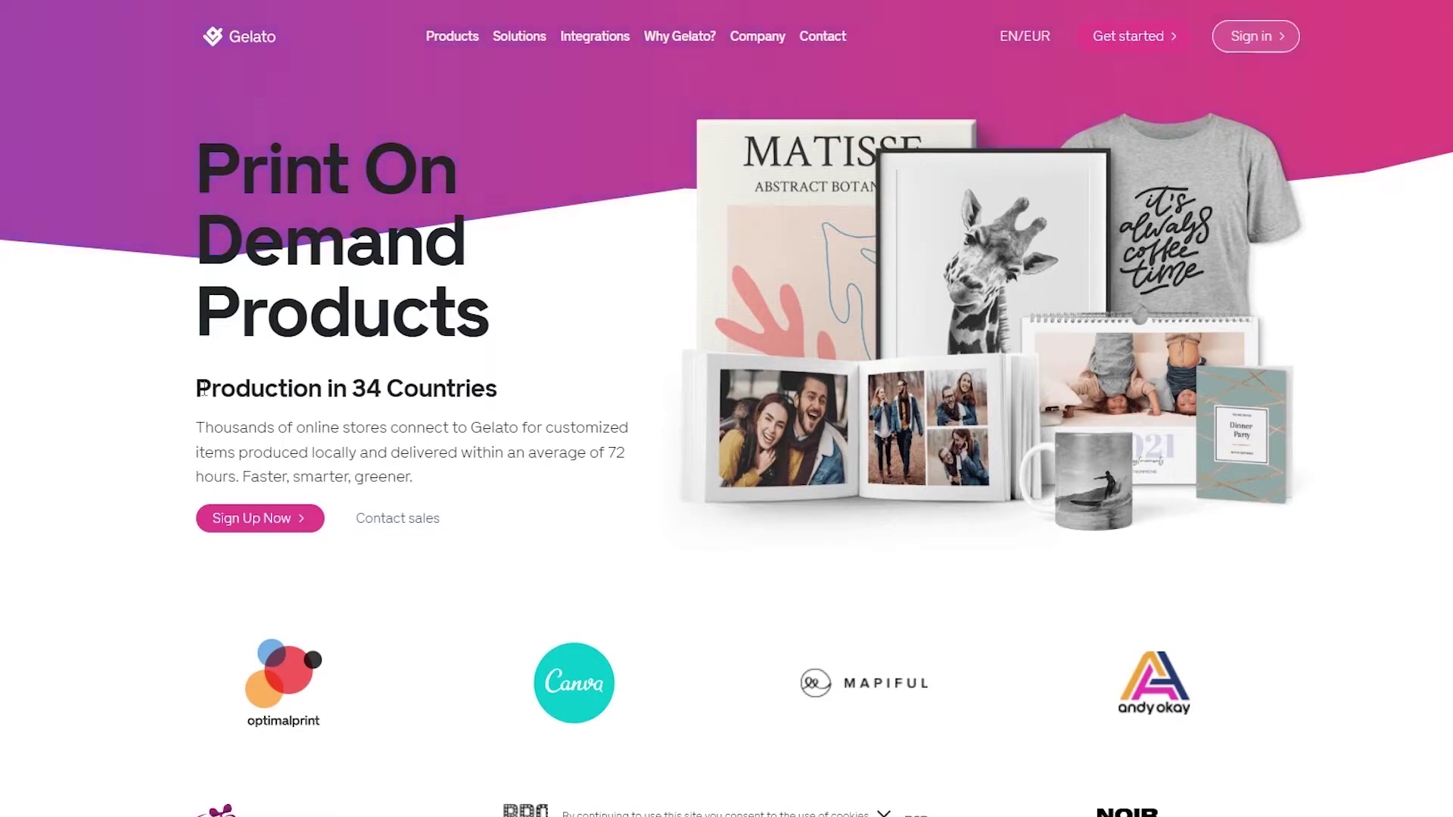
left_click_drag(229, 393, 497, 392)
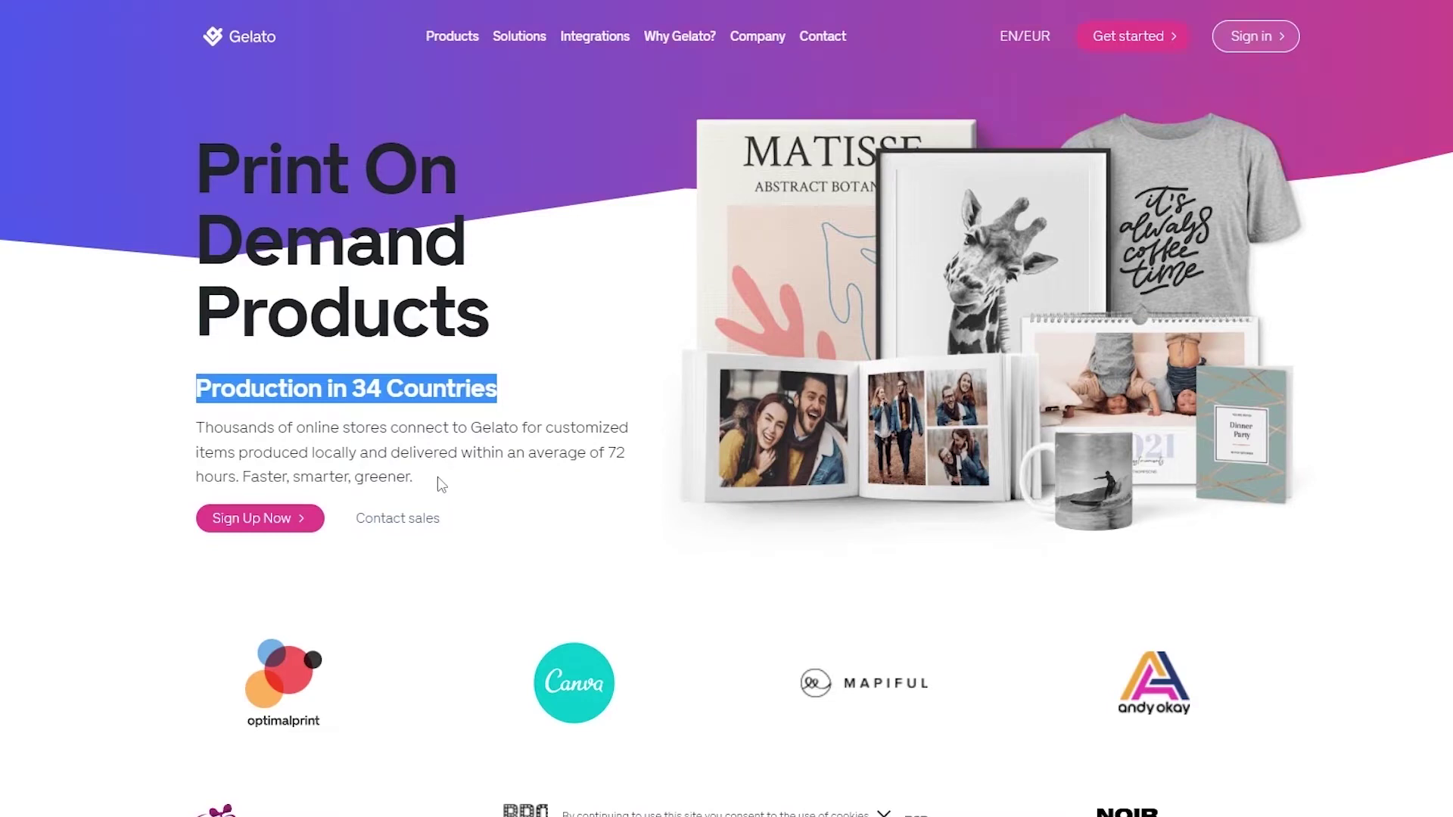
left_click(579, 509)
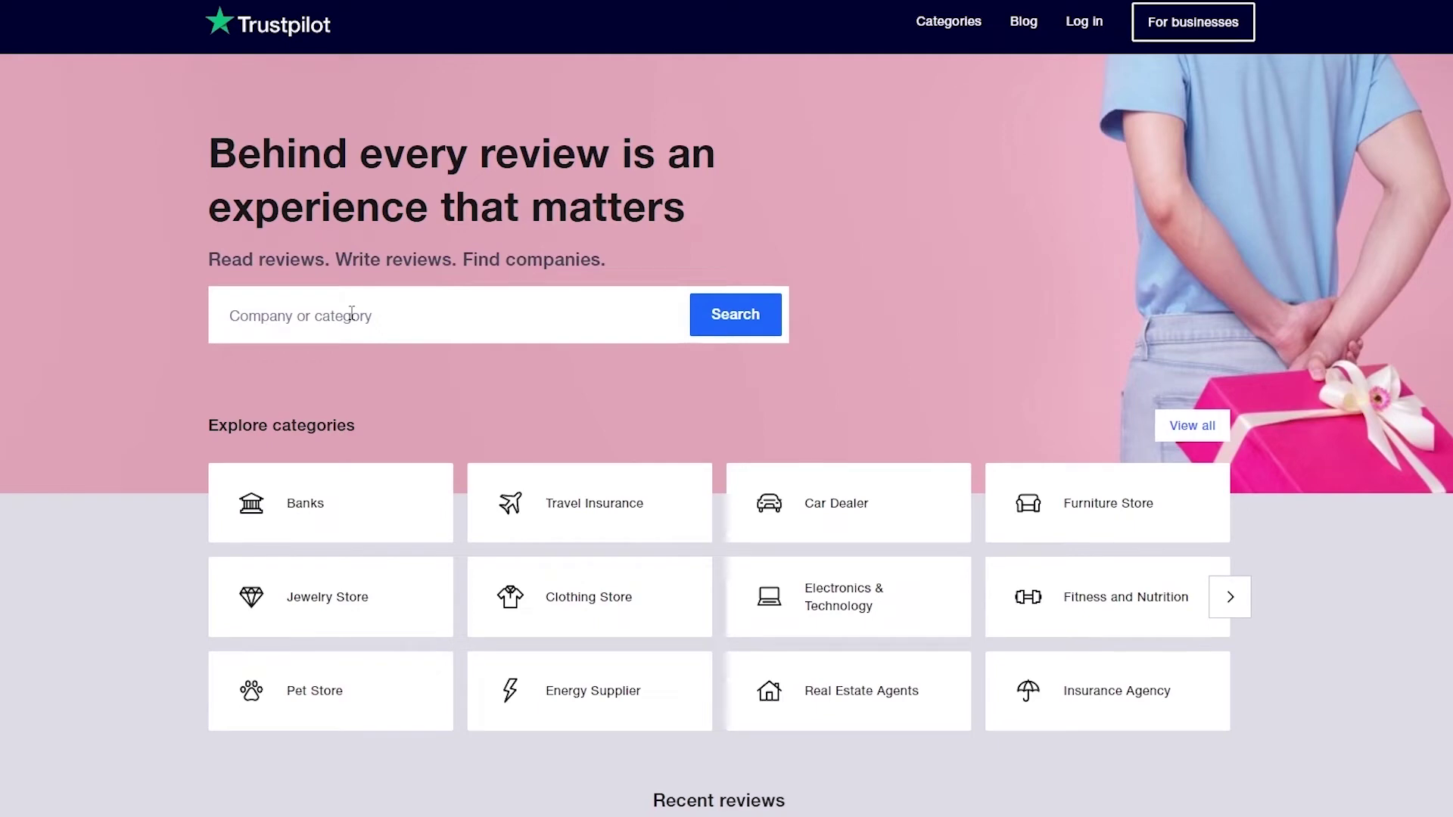
Step: Switch to Trustpilot and search for "print on demand"
left_click(352, 314)
left_click(268, 337)
type("pri")
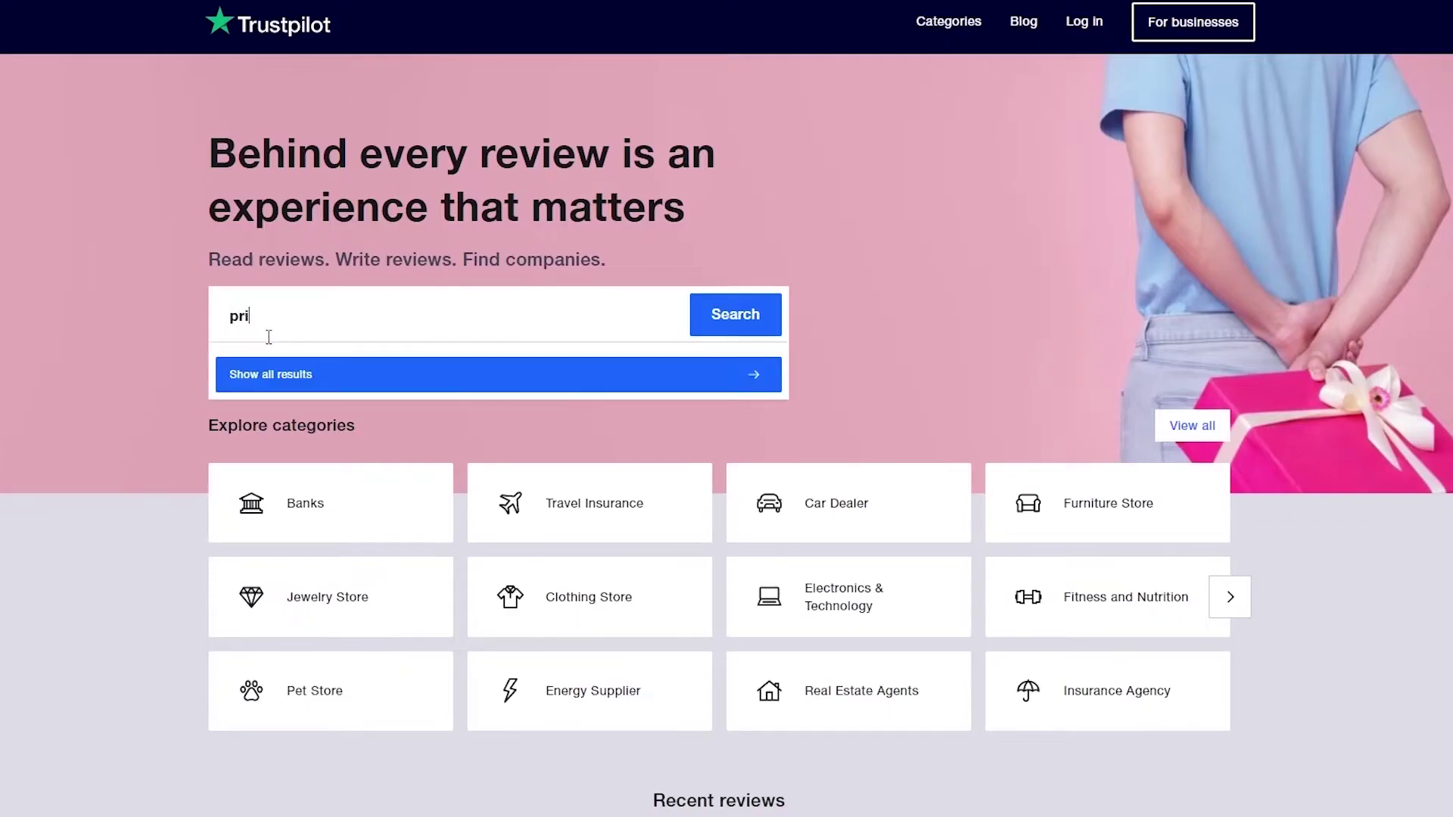
type("nt on demand")
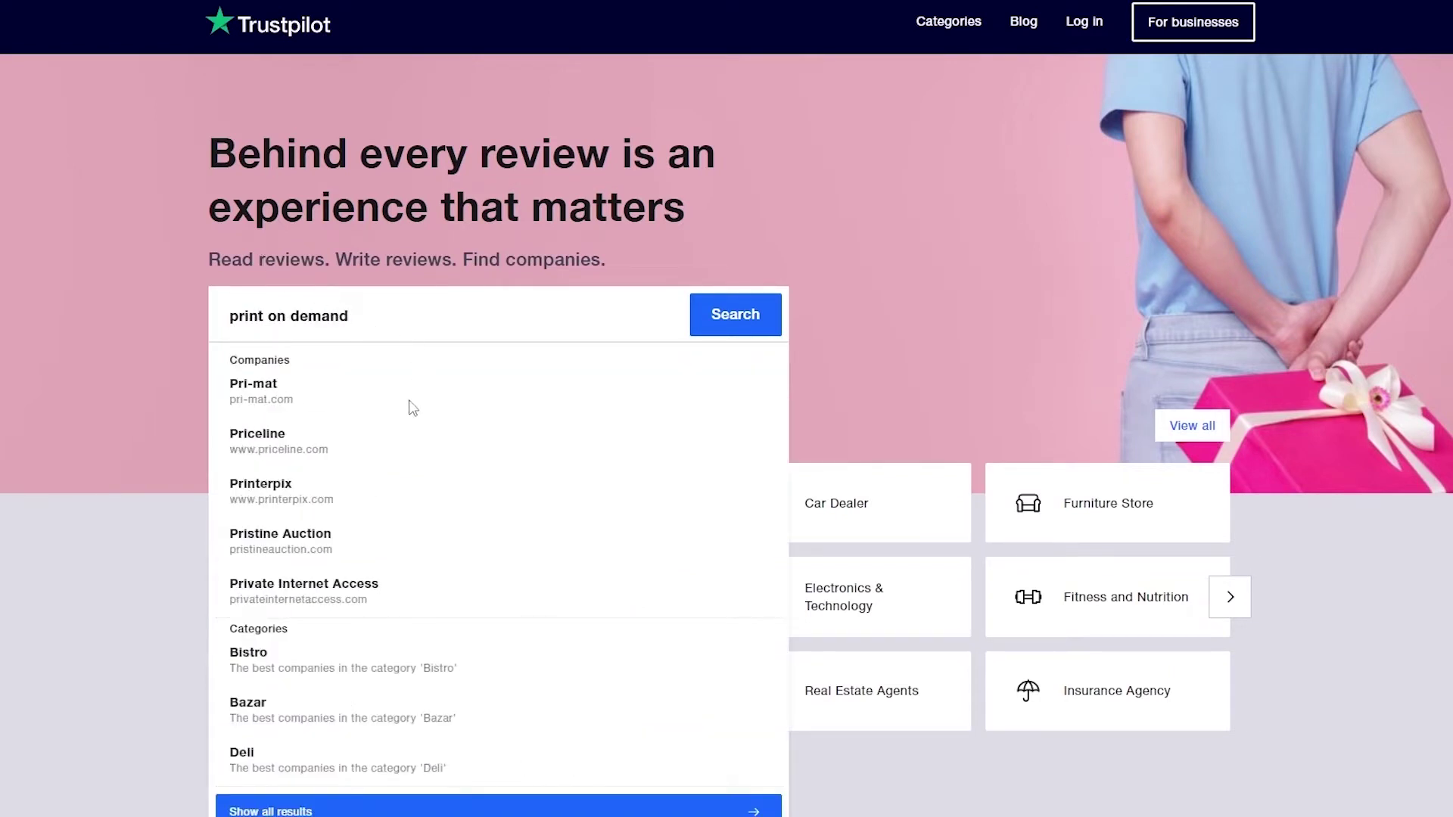
key("Return")
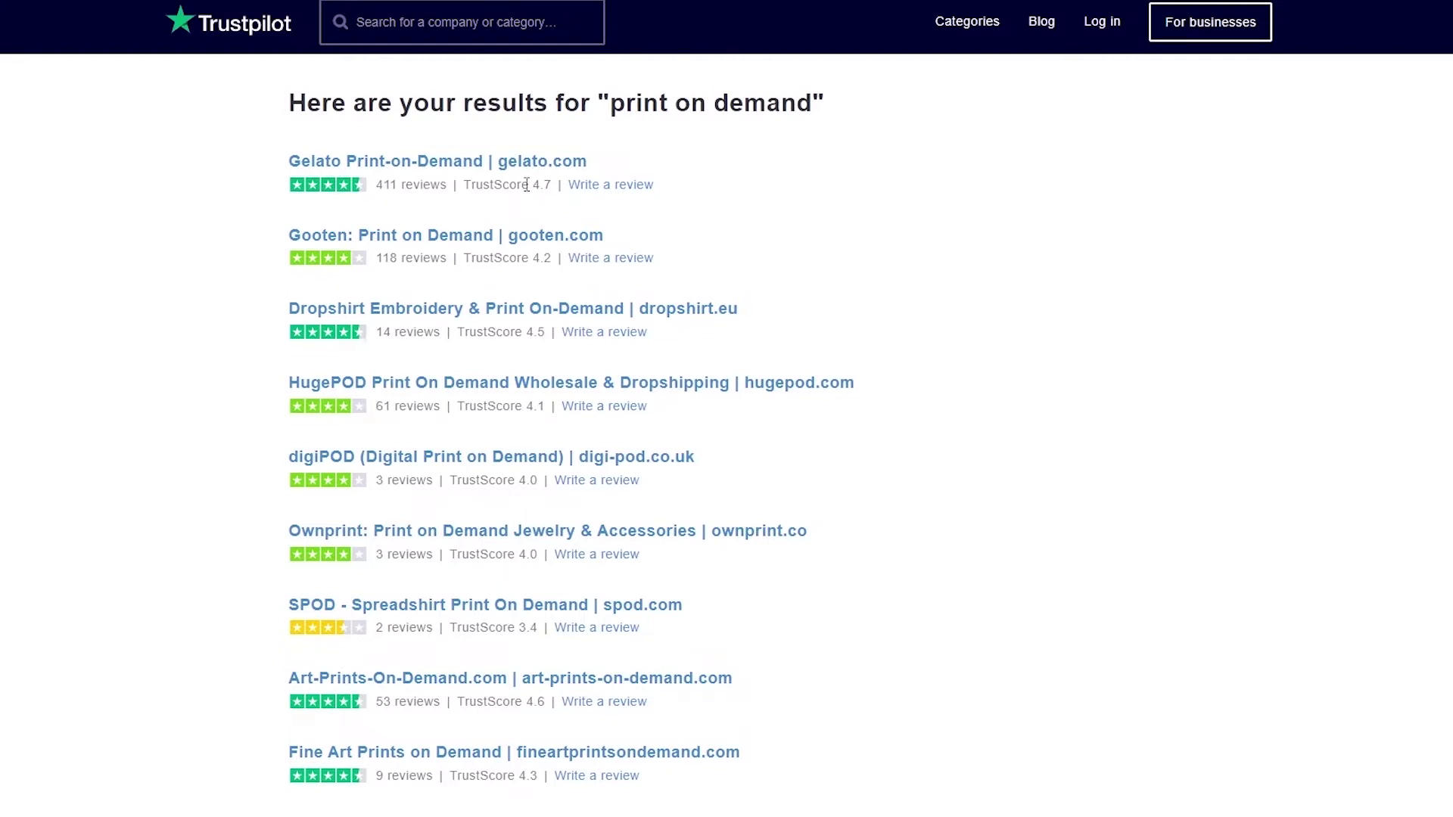
Step: Examine the print-on-demand search results and compare Gelato's TrustScore with the scores of the other companies
left_click_drag(533, 186, 551, 187)
left_click(542, 185)
scroll(564, 509, "down", 1)
scroll(564, 509, "down", 6)
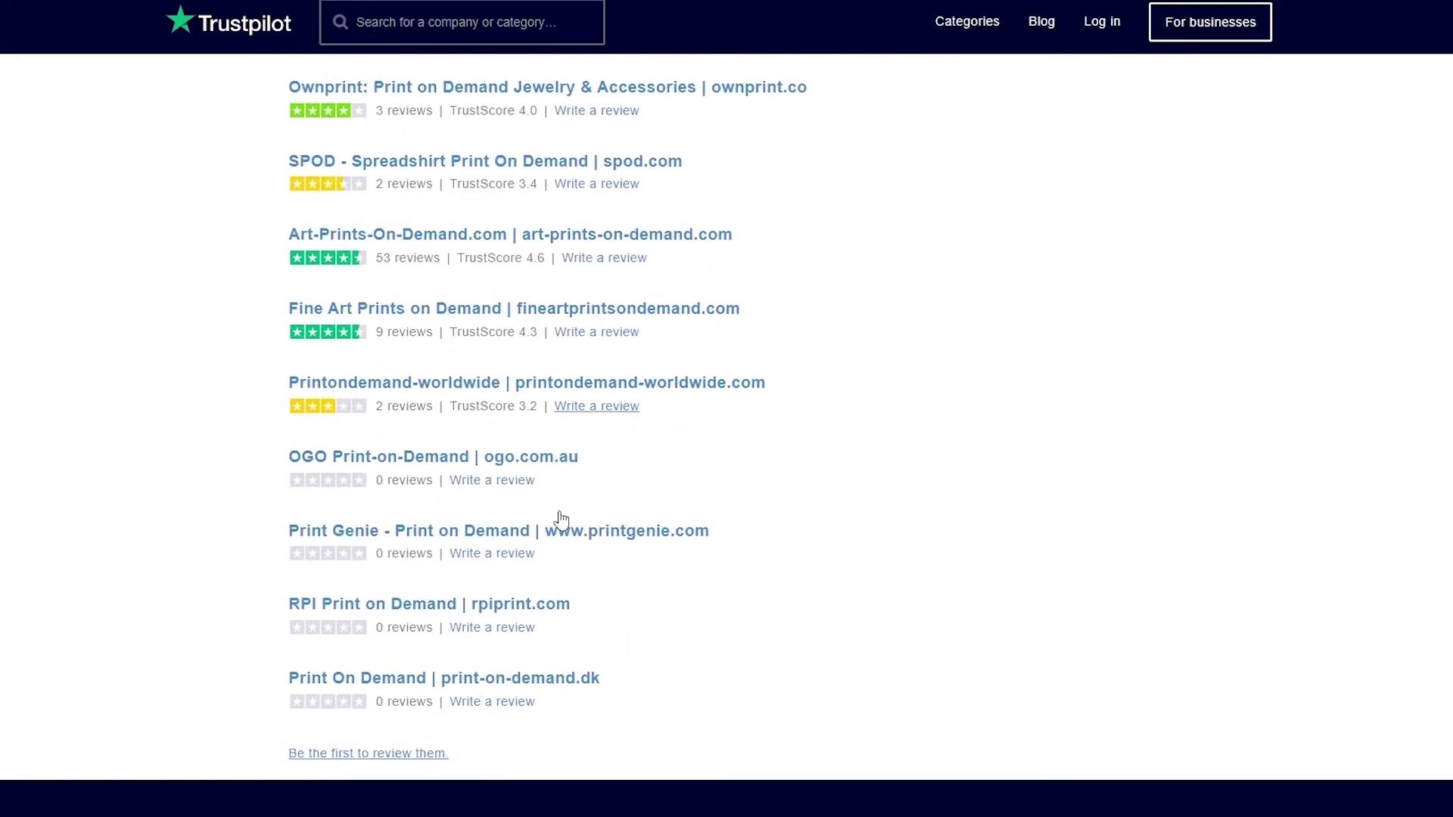
scroll(556, 650, "up", 3)
scroll(522, 651, "up", 3)
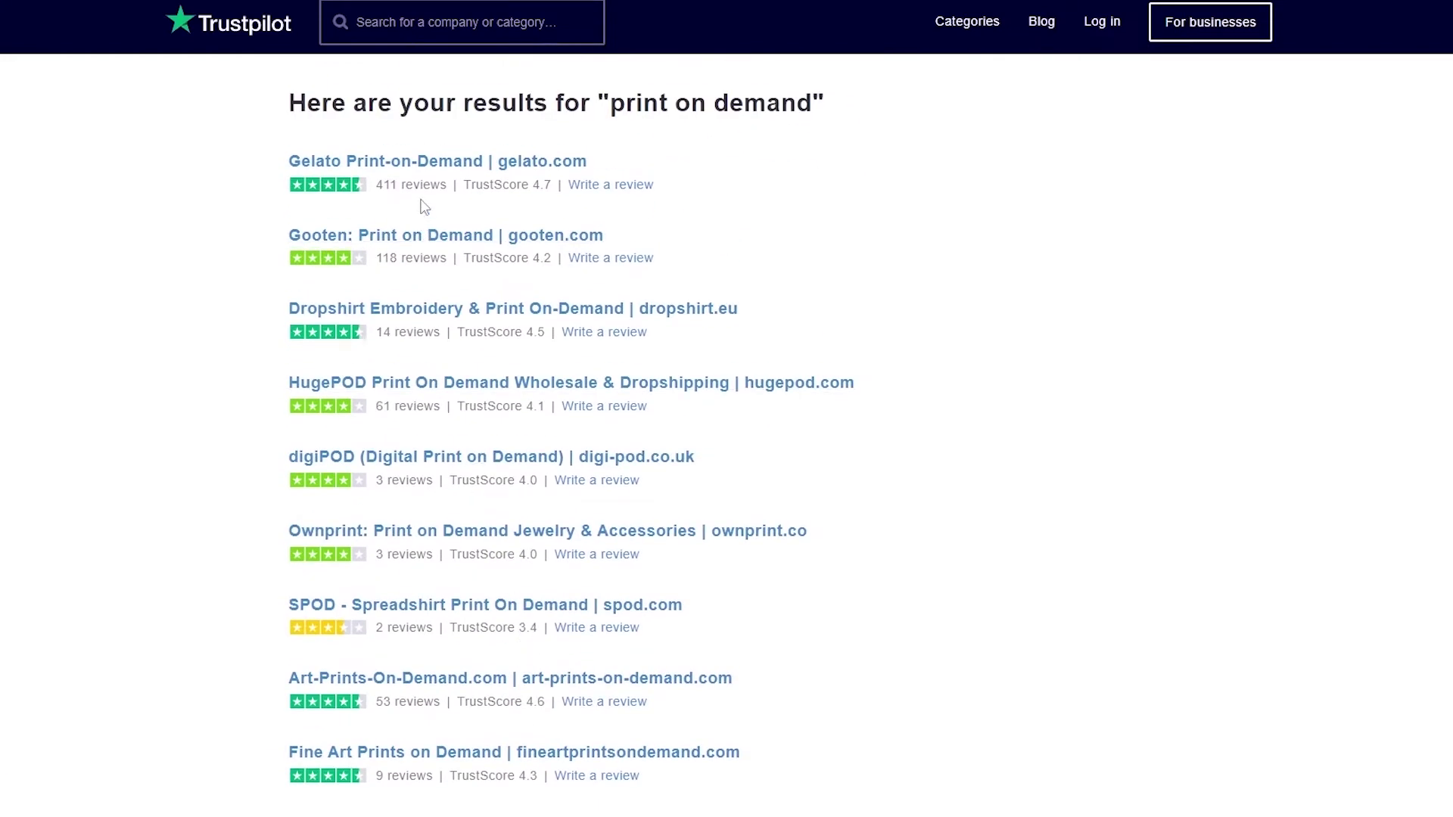
double_click(537, 185)
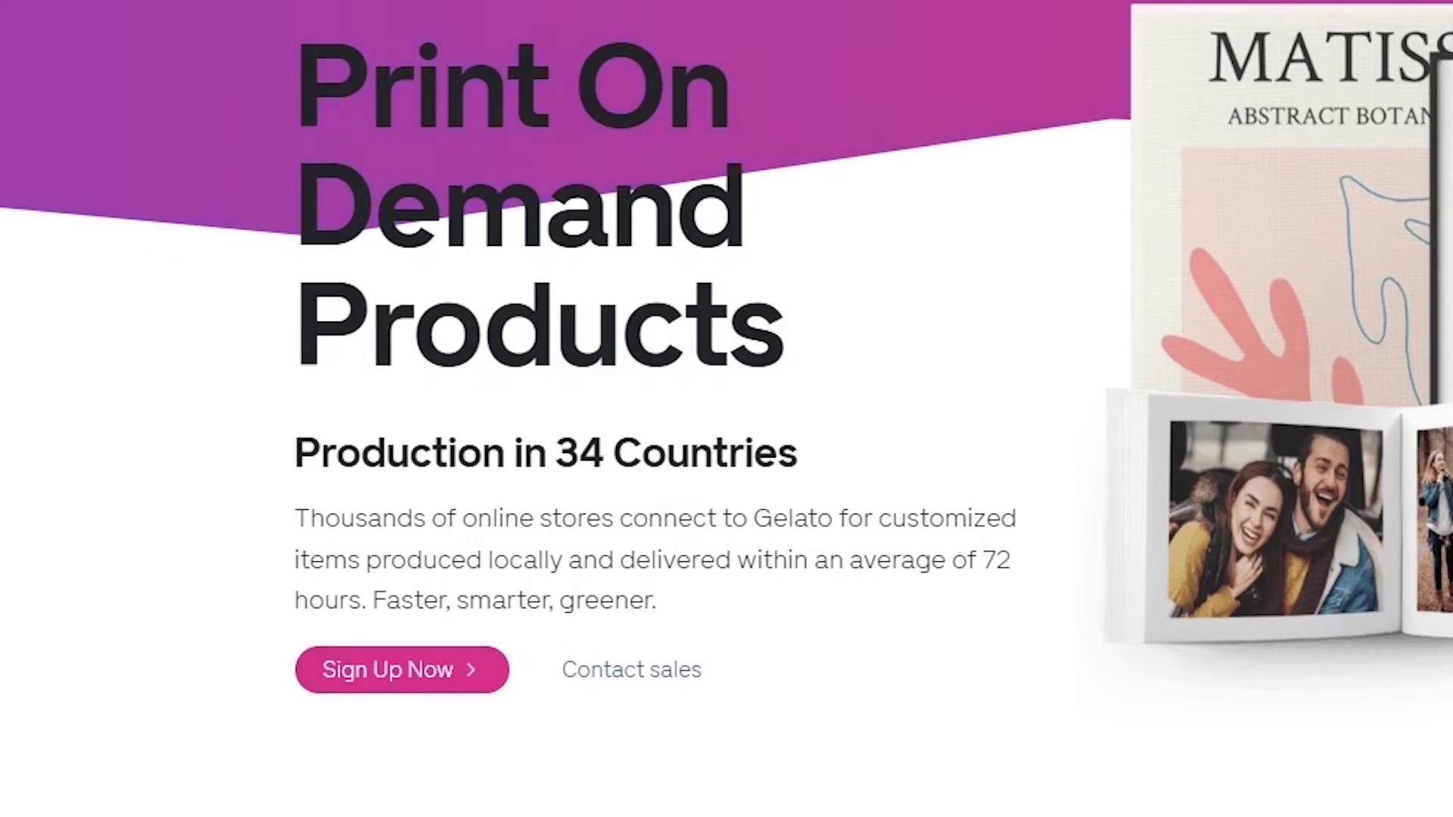
Step: Go from the Gelato home page to account sign-up and choose to sign up with an email address
left_click(385, 692)
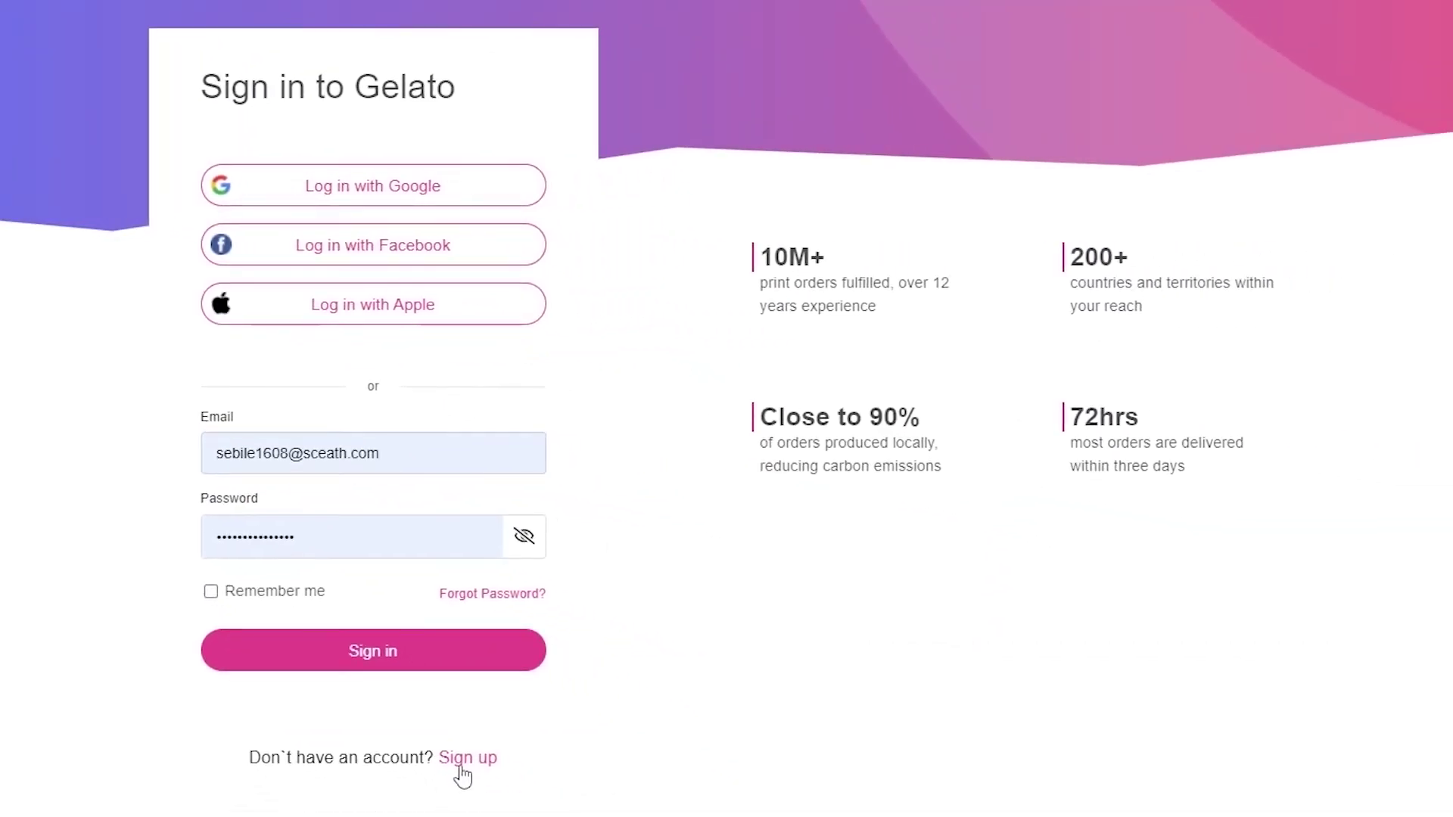
left_click(460, 766)
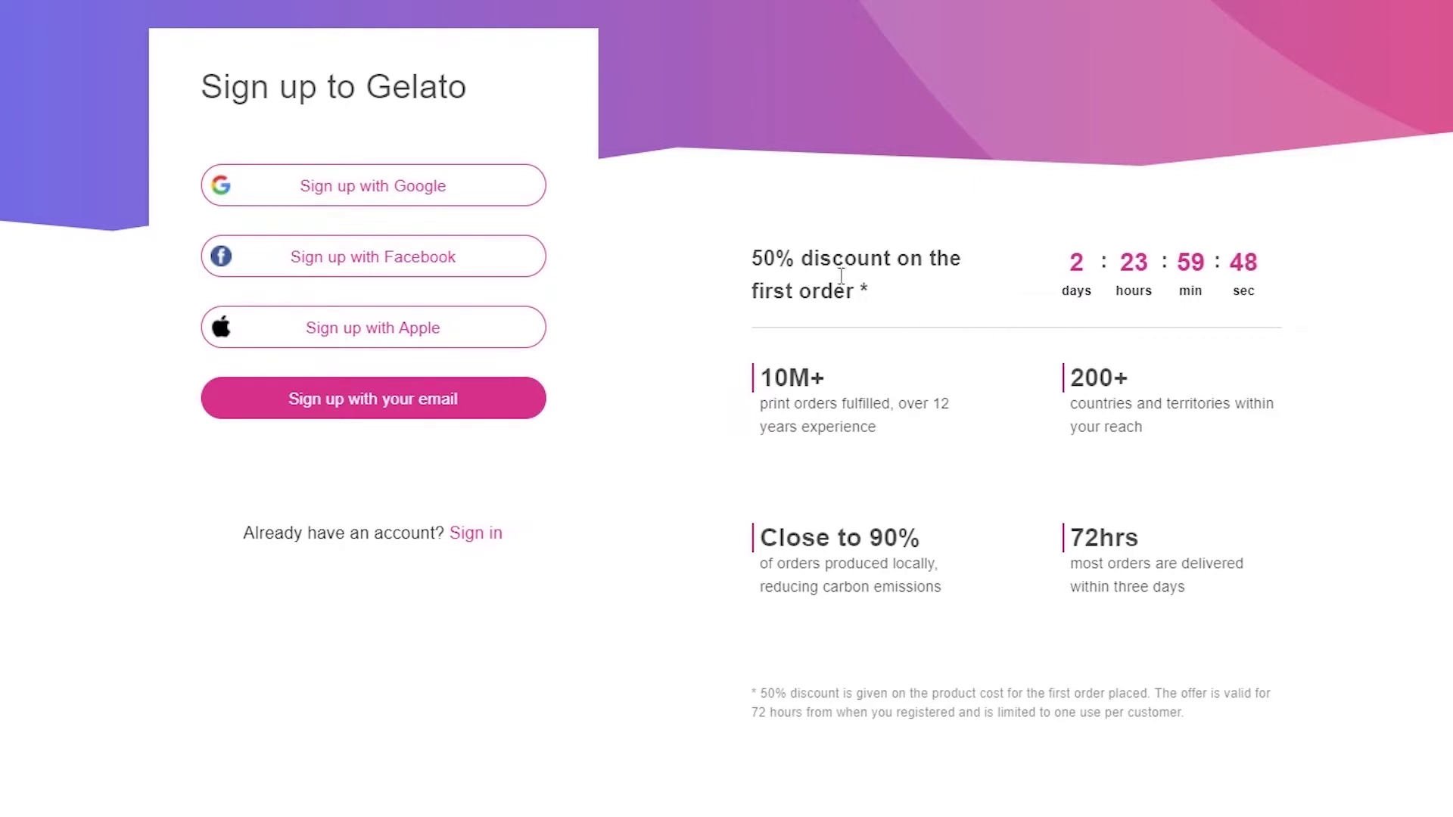
left_click_drag(739, 261, 891, 285)
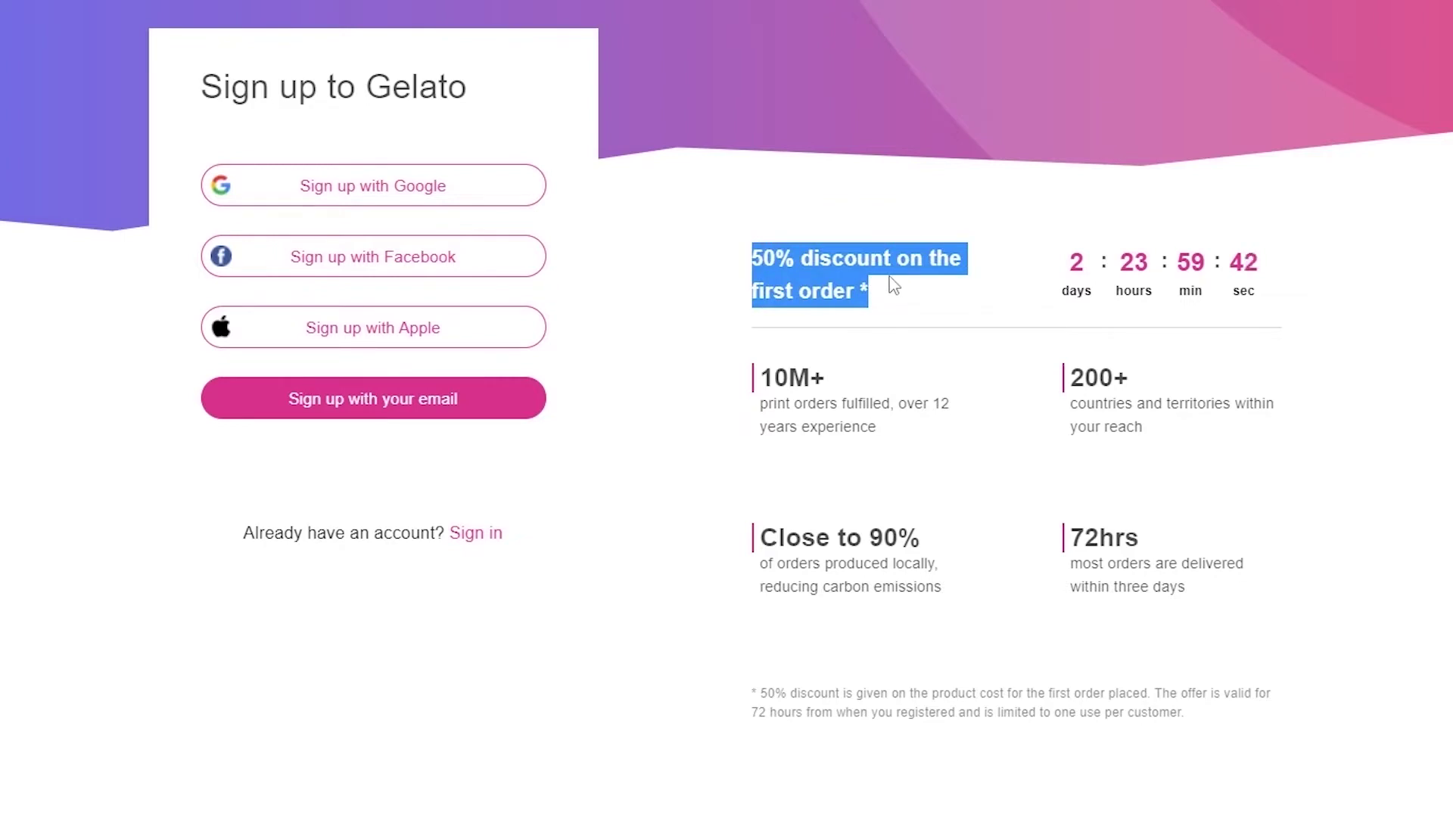
left_click(617, 319)
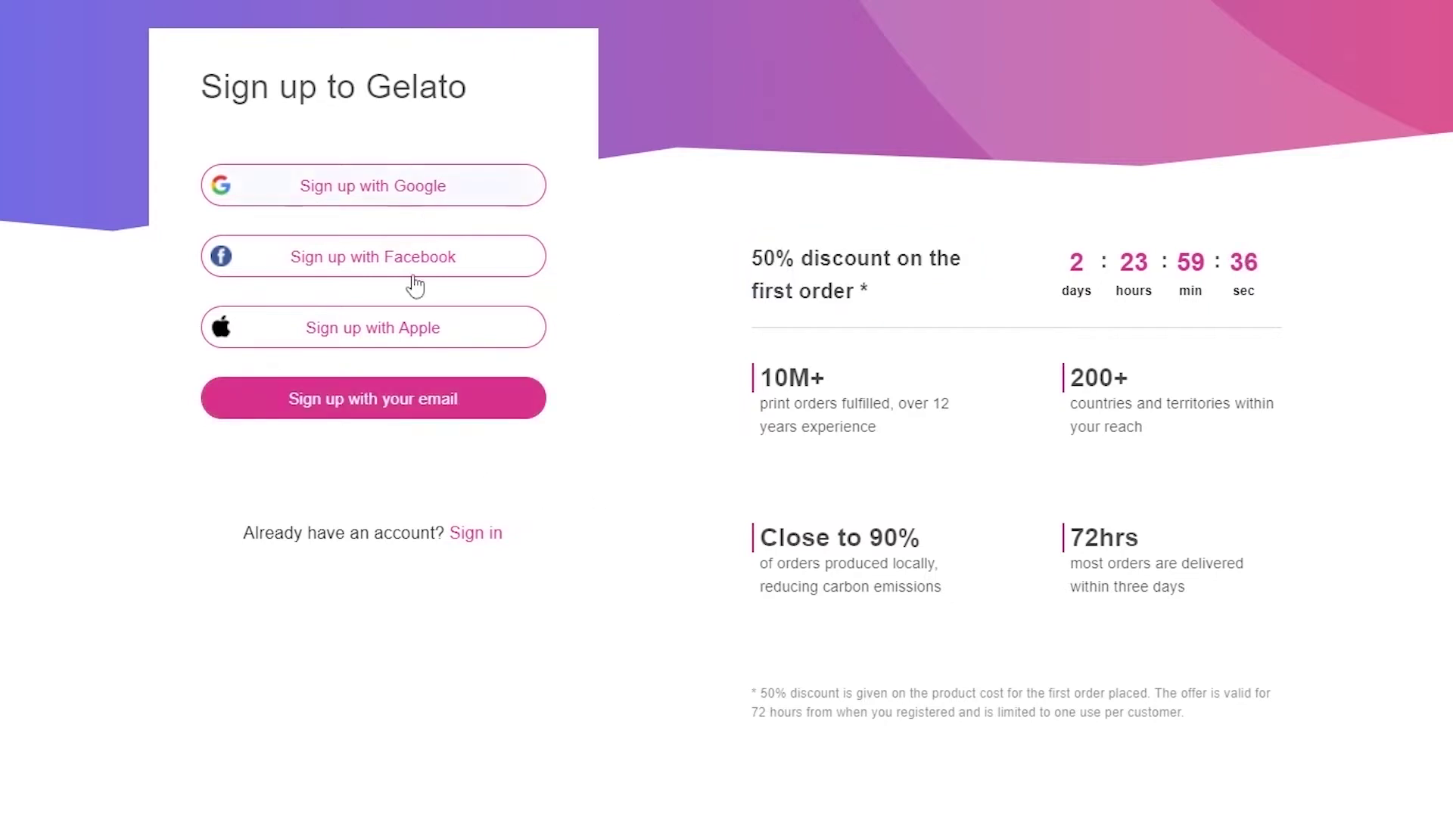
left_click(411, 395)
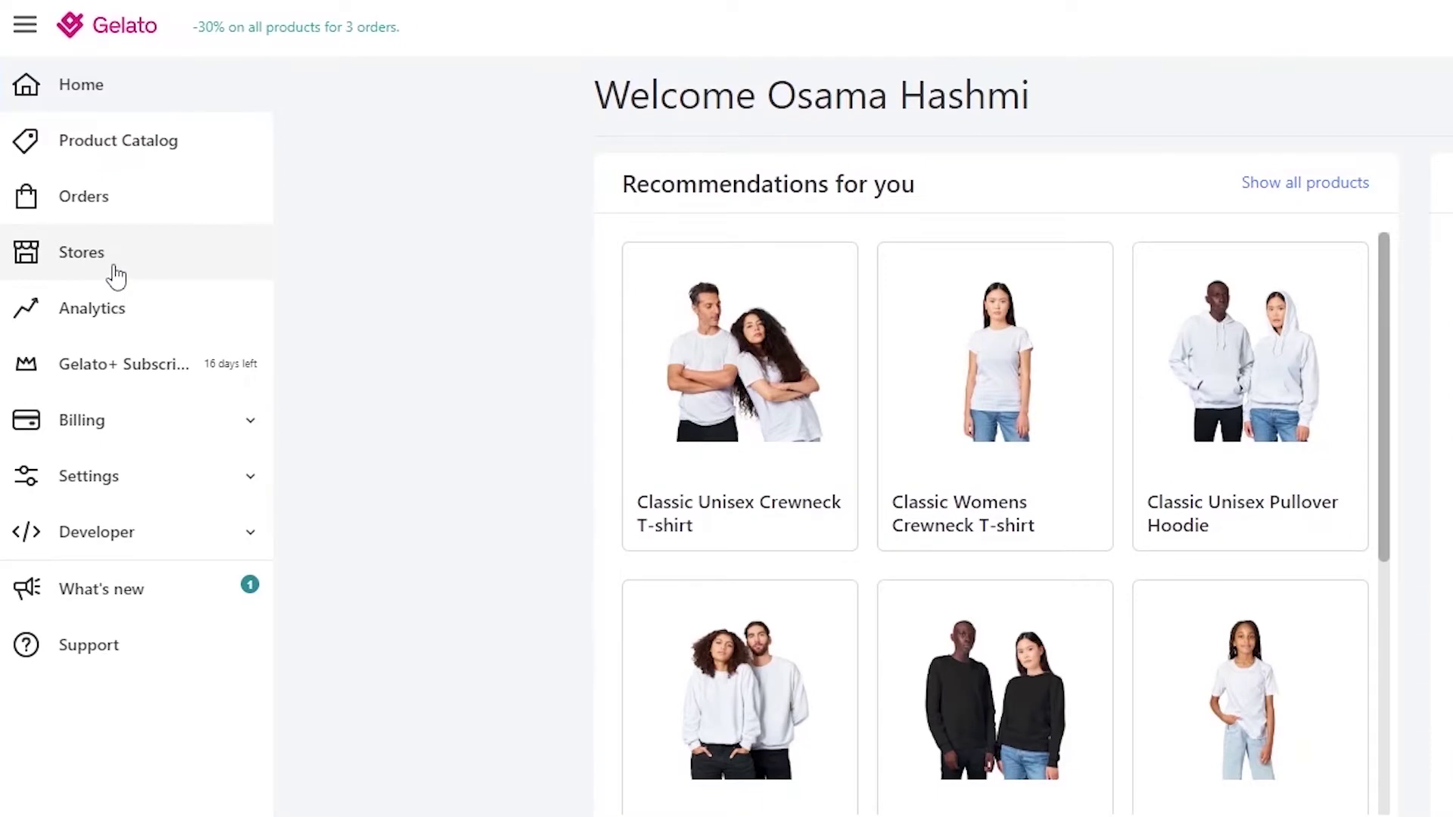
Step: Open Gelato's Stores page and examine the ecommerce platforms and marketplaces available for connecting a new store
left_click(41, 271)
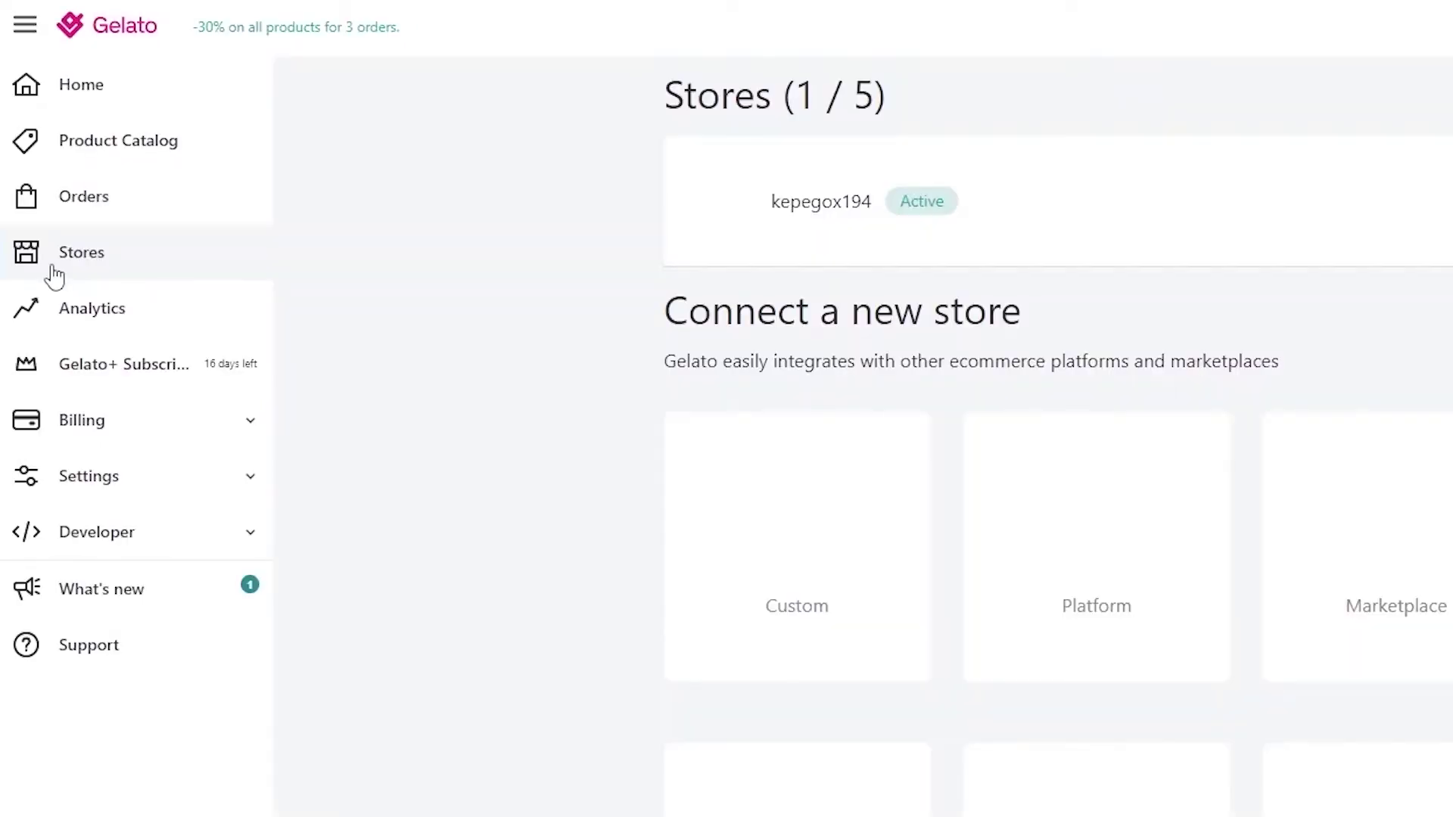
scroll(832, 590, "down", 5)
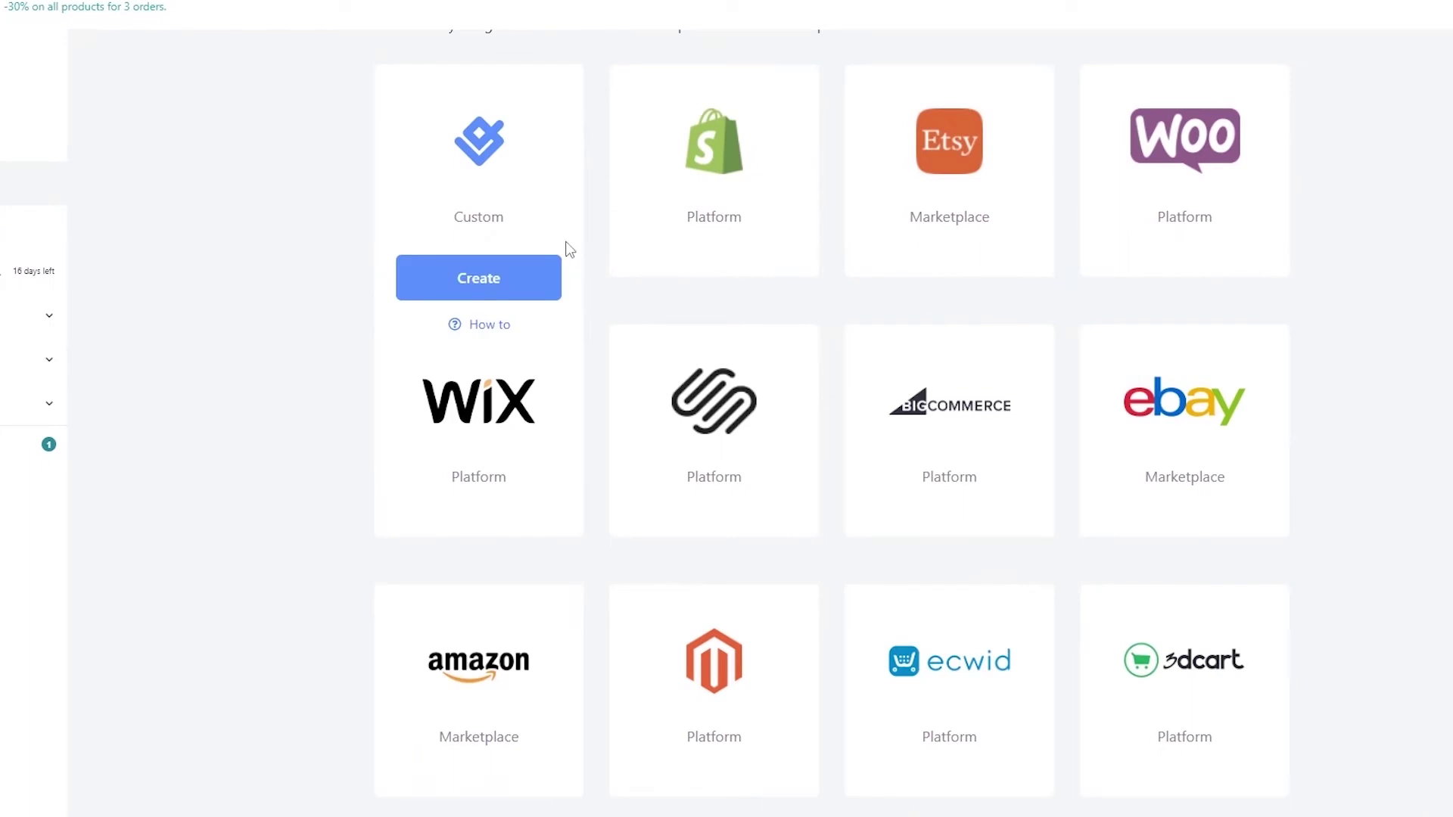
scroll(569, 249, "down", 4)
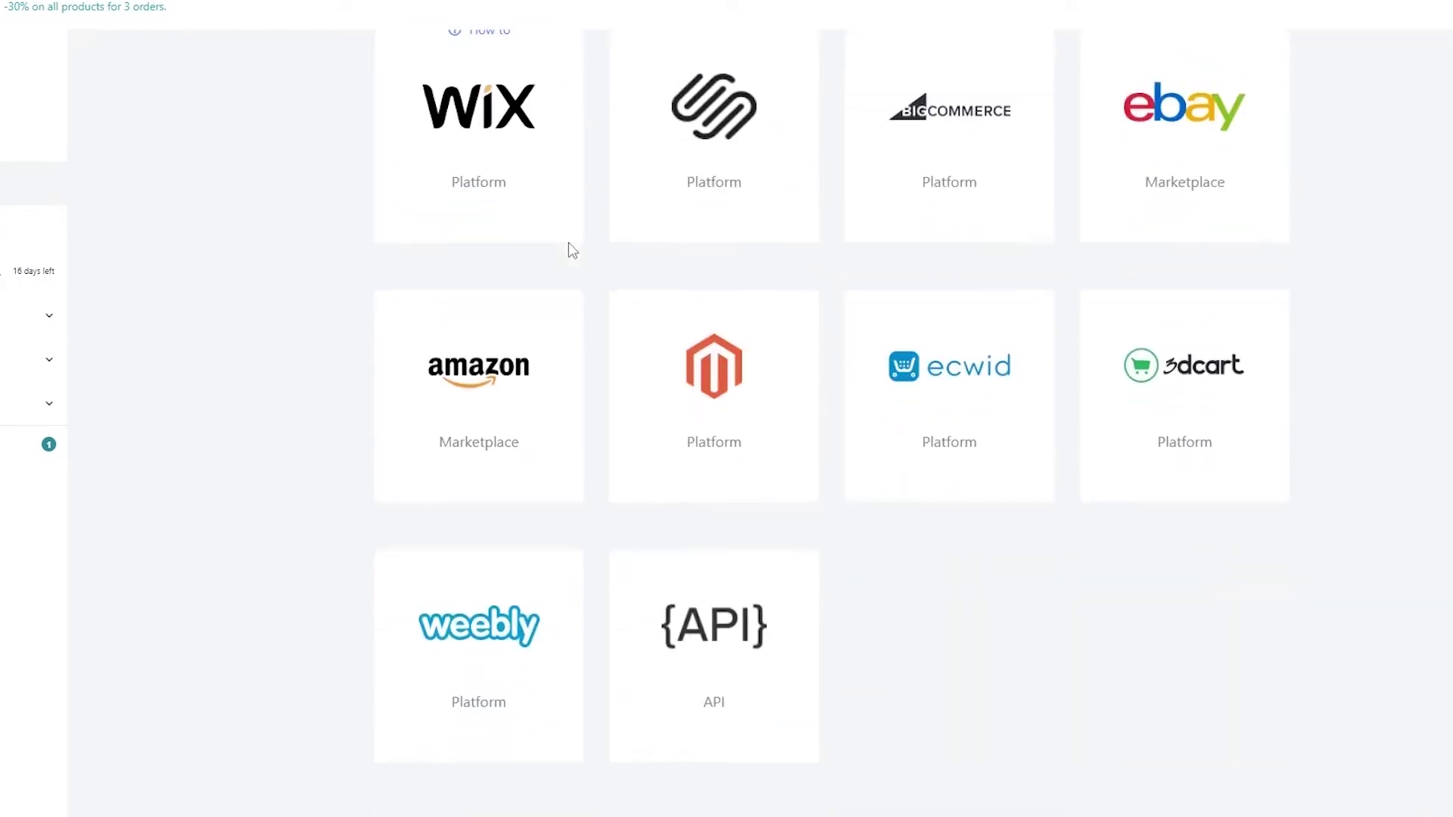
scroll(569, 250, "up", 6)
scroll(572, 249, "up", 1)
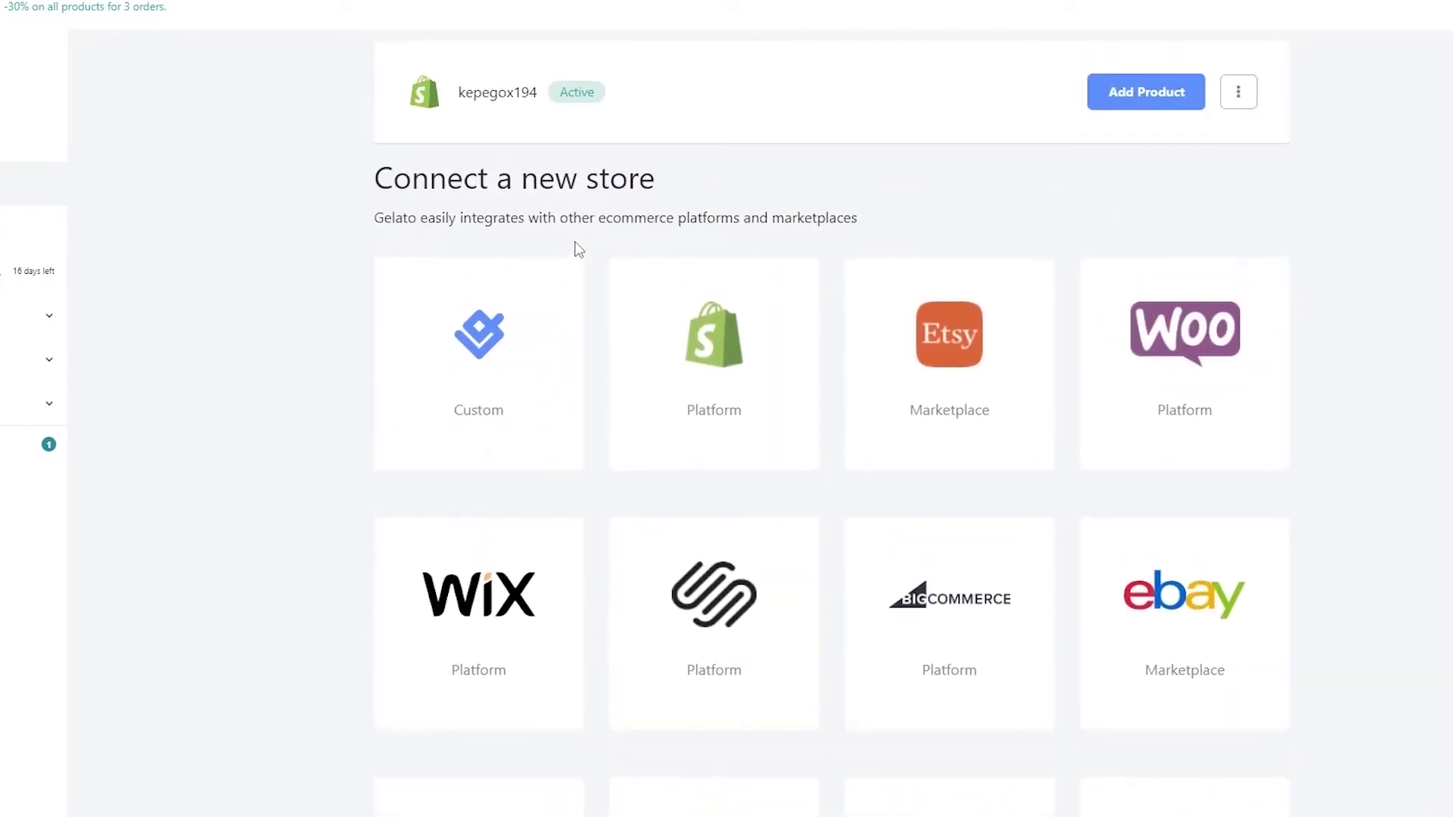
mouse_move(659, 357)
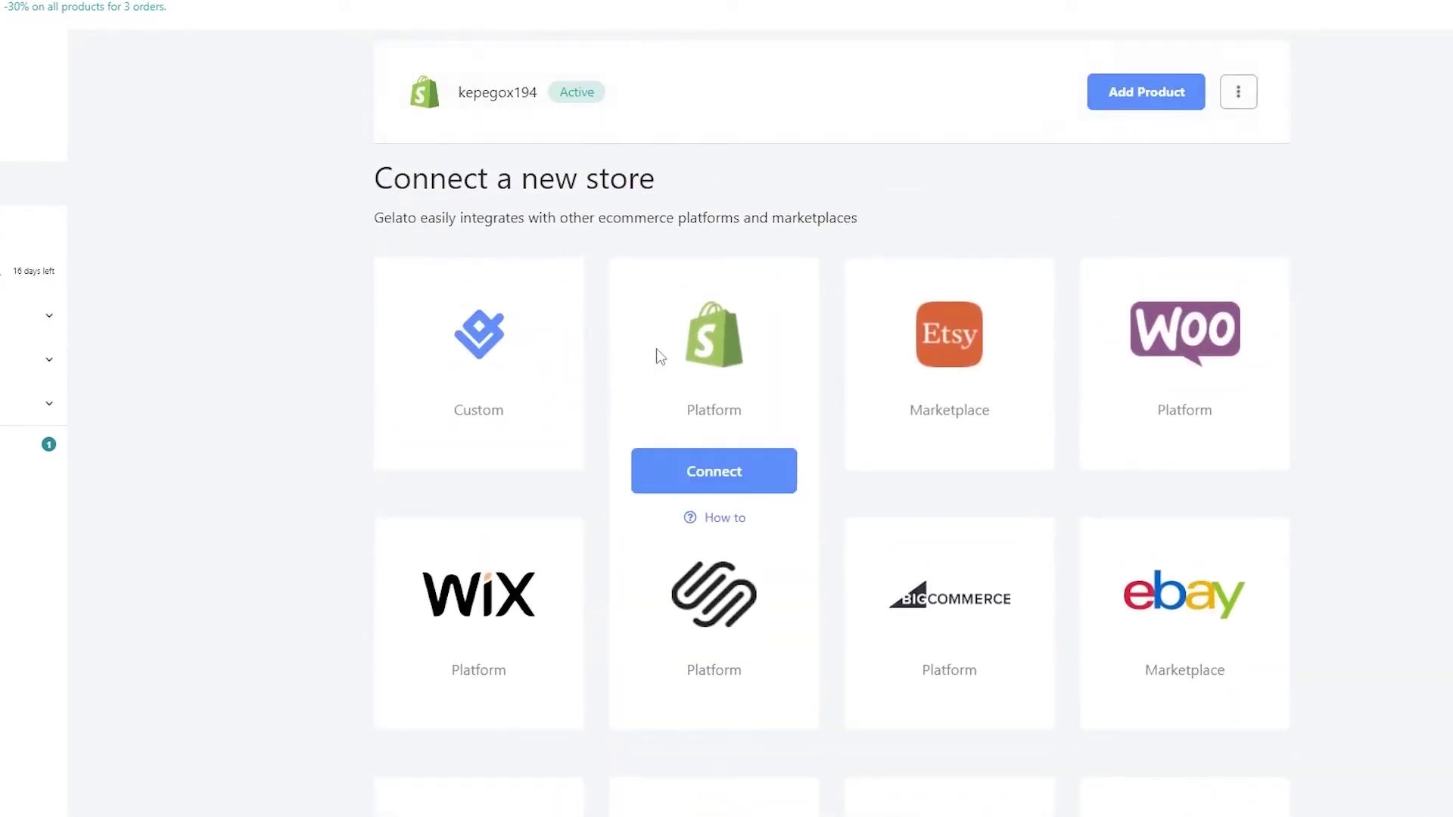
scroll(1193, 383, "down", 3)
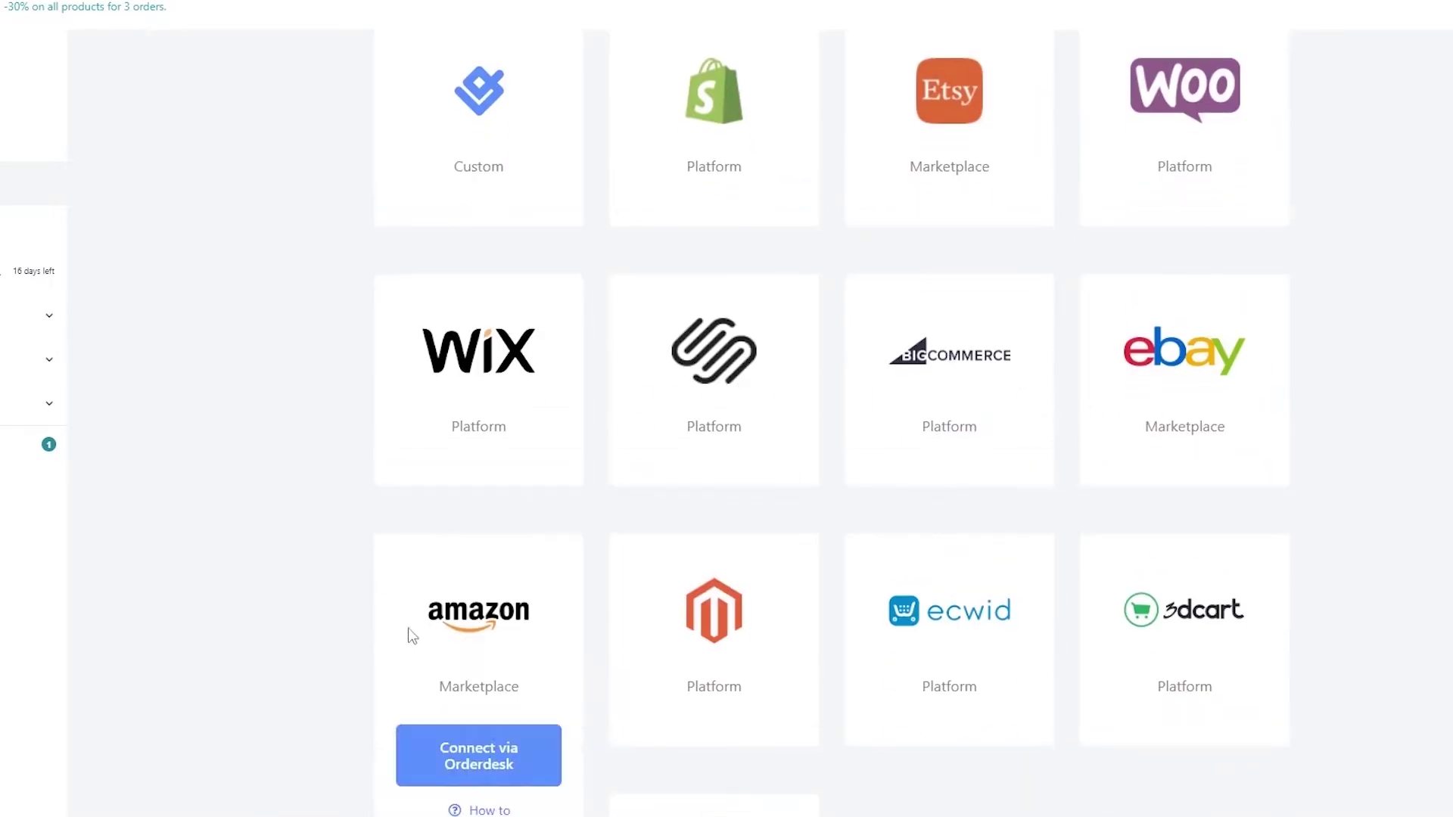
scroll(1181, 485, "up", 4)
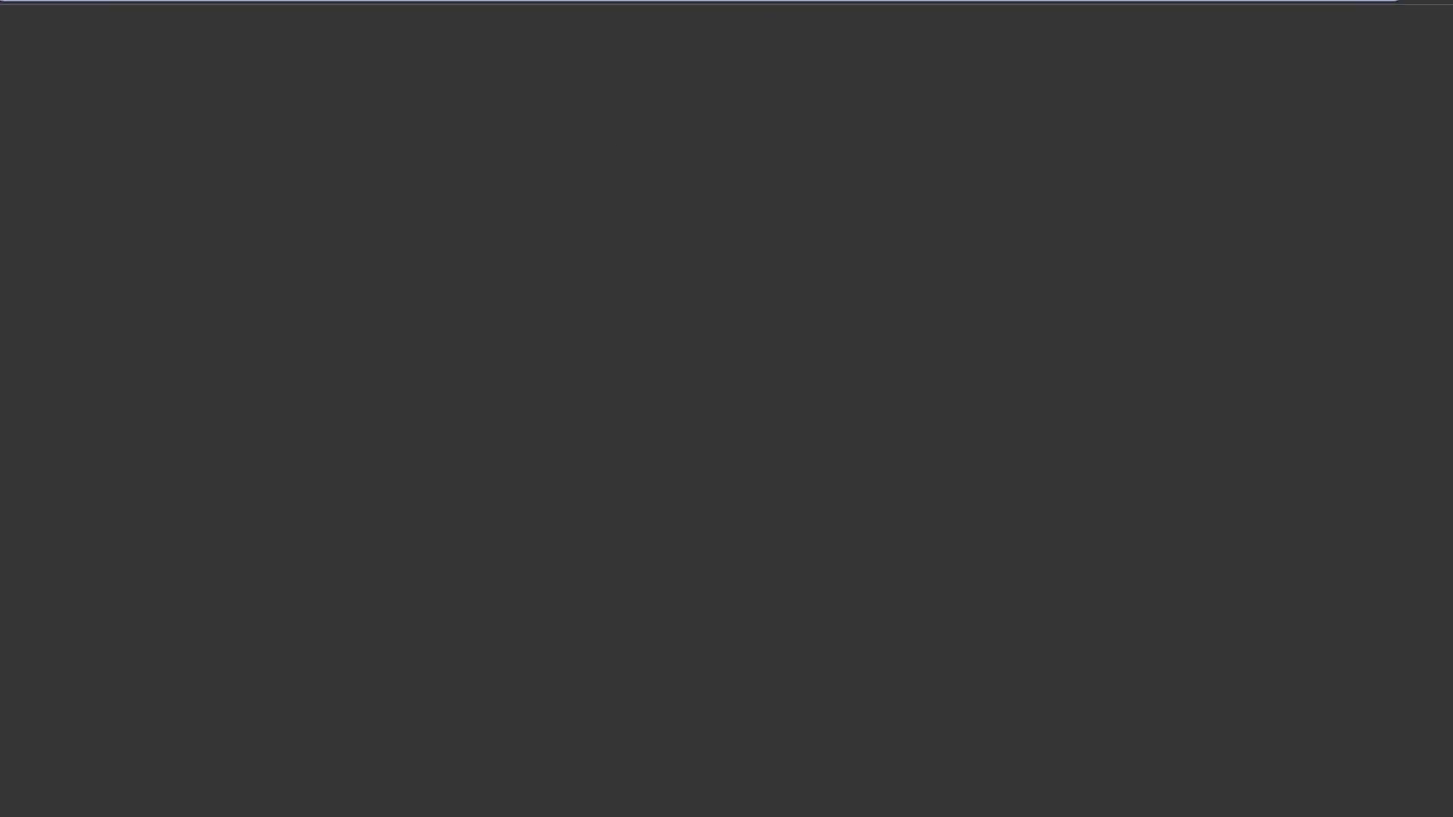
Step: Switch to shopify.com, log in to the store admin and open its Apps section
type("sho")
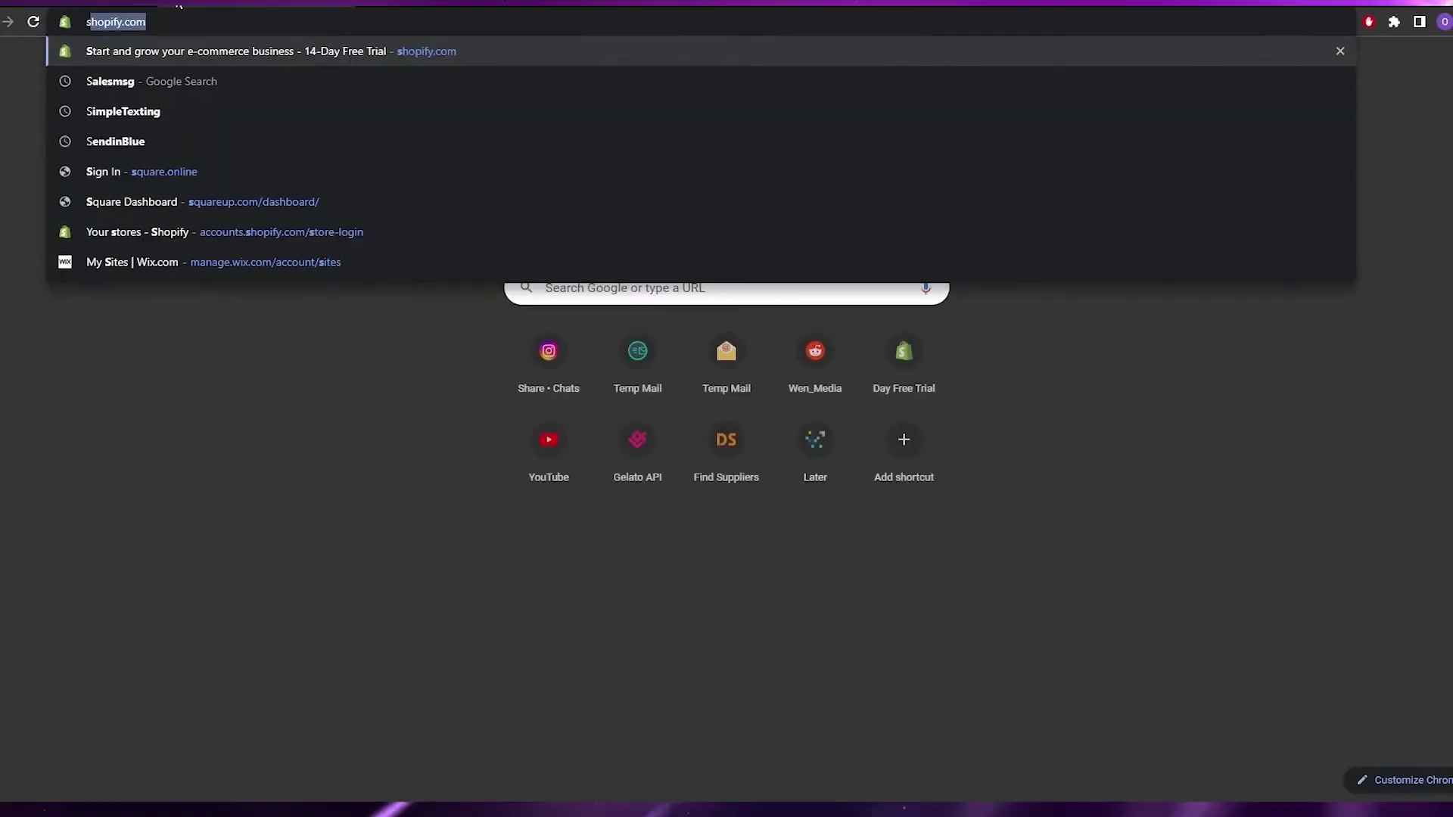
type("p")
key("Return")
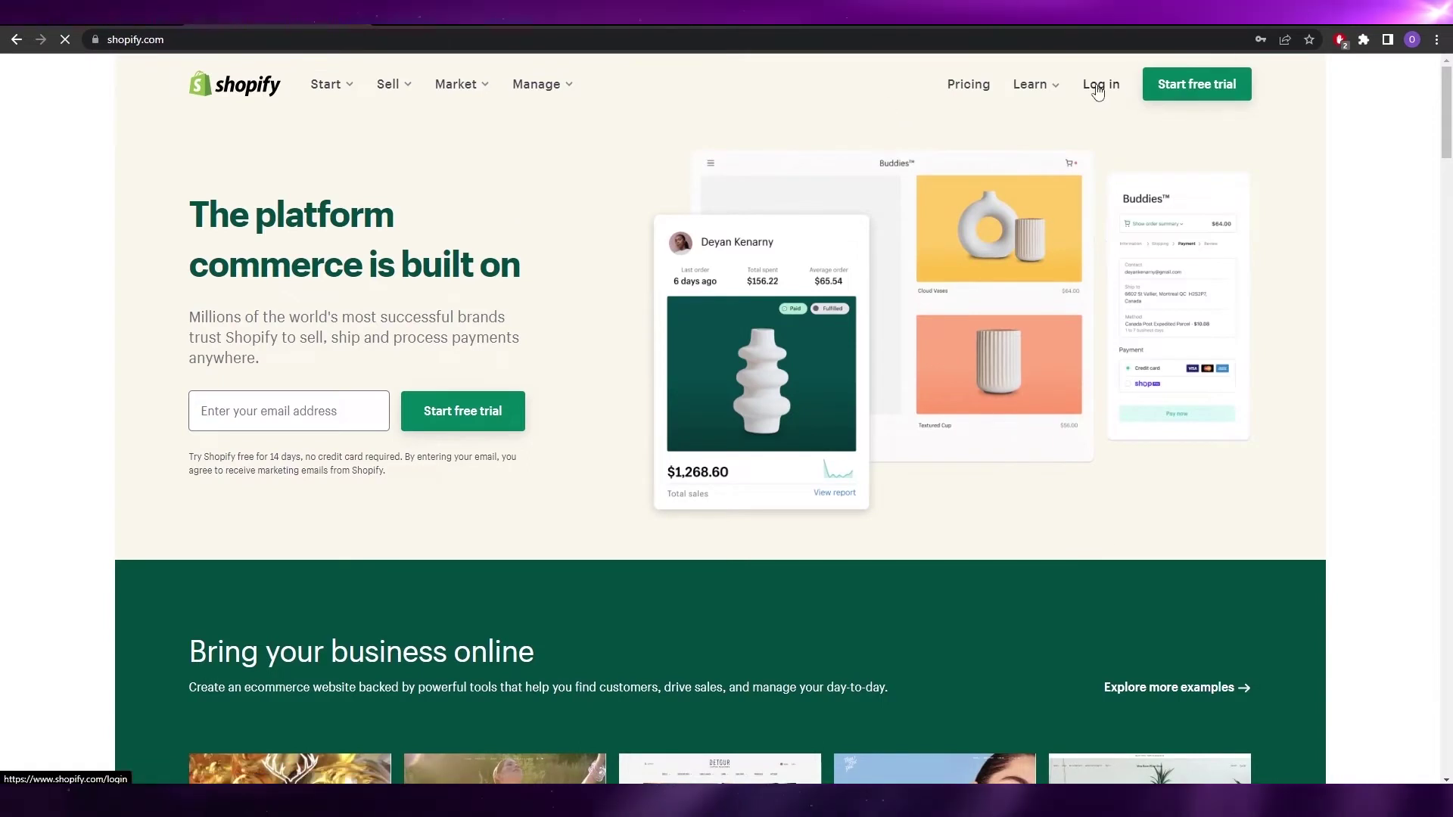
left_click(1102, 84)
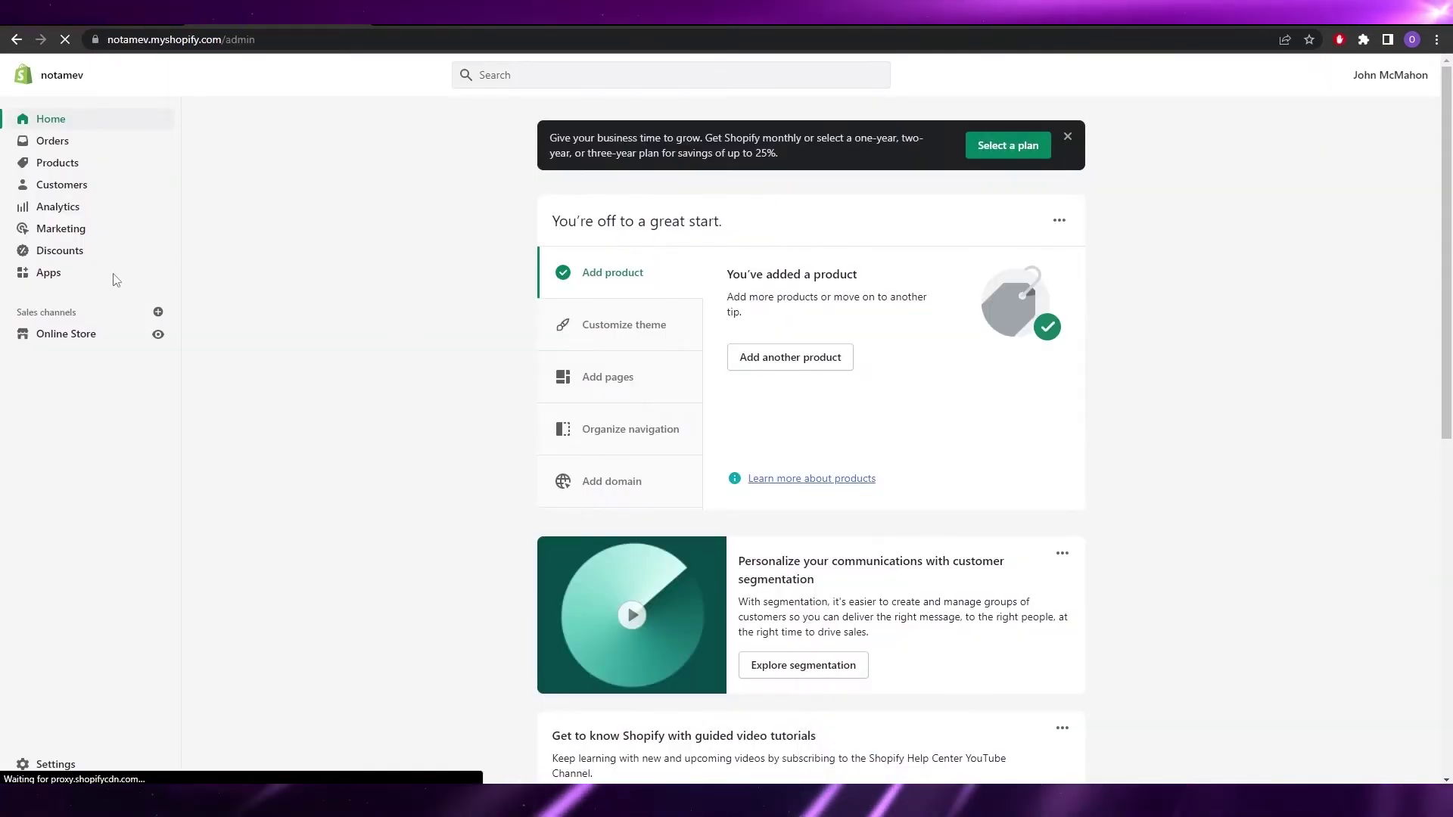
left_click(53, 278)
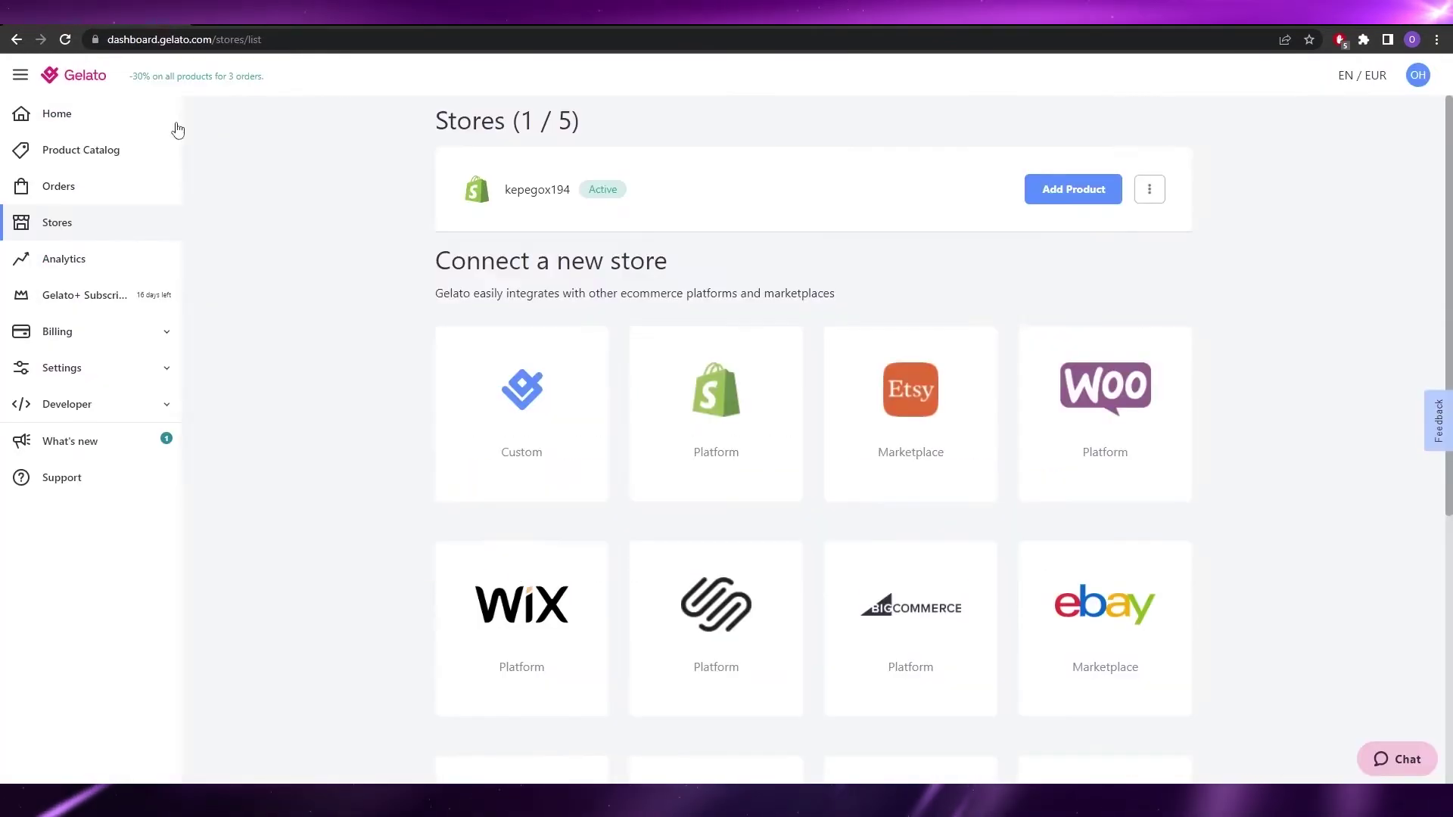
Step: Connect the Shopify store from Gelato's Stores page and install the Gelato: Print on Demand app in it
left_click(726, 519)
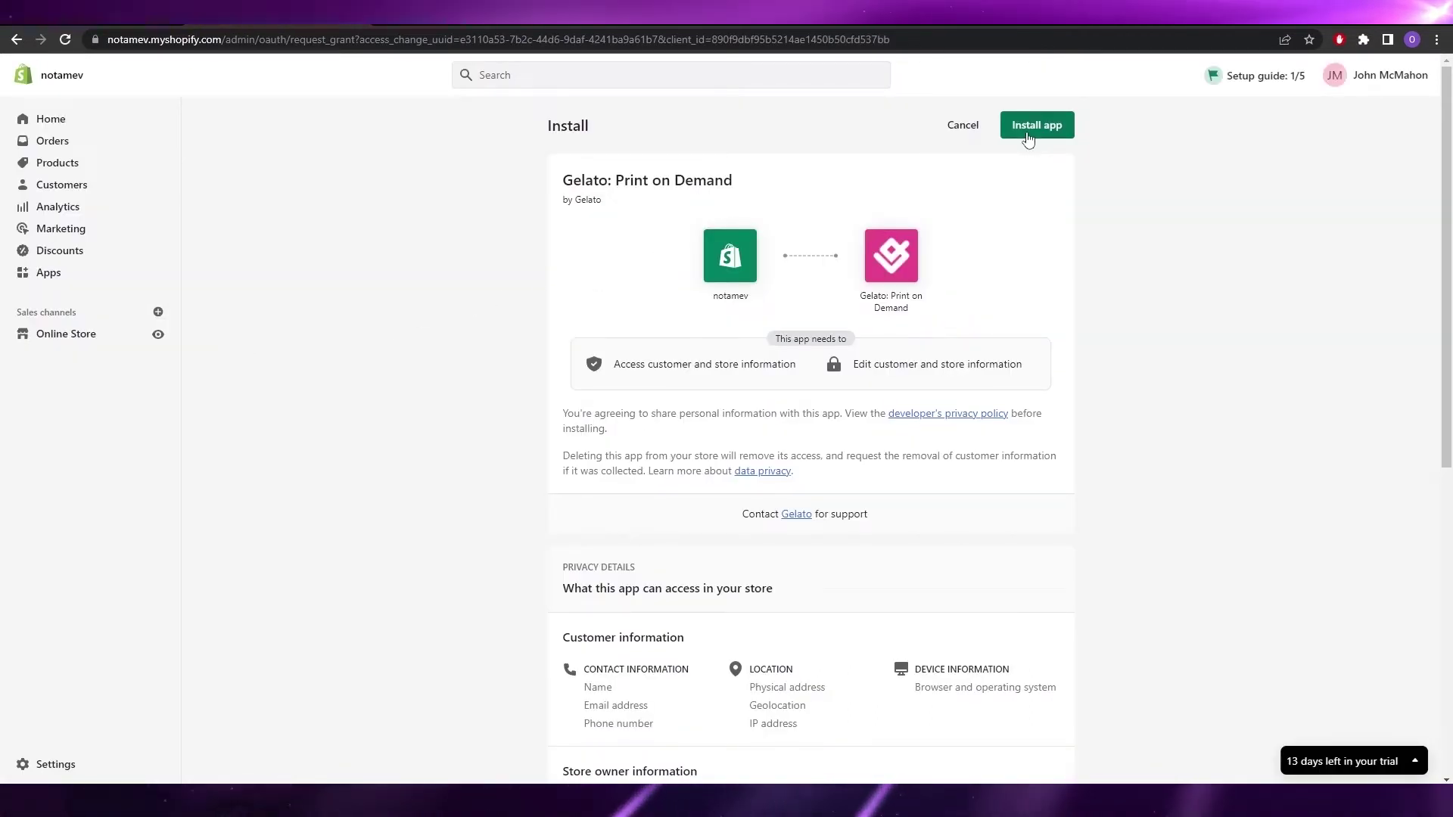
left_click(1027, 136)
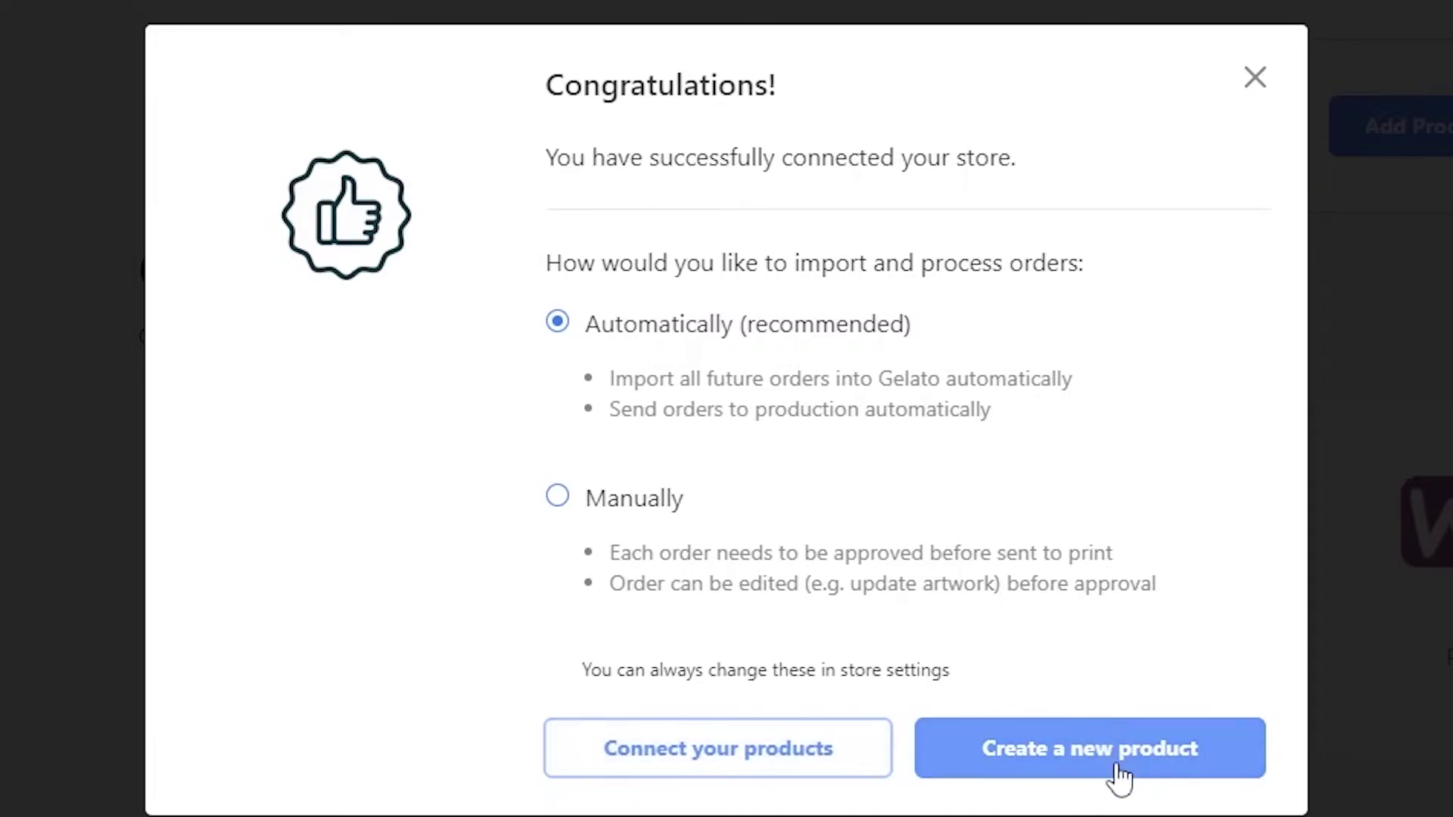
Step: Start a new product with automatic order processing and choose the Premium Unisex Tank Top from Men's clothing
left_click(1031, 743)
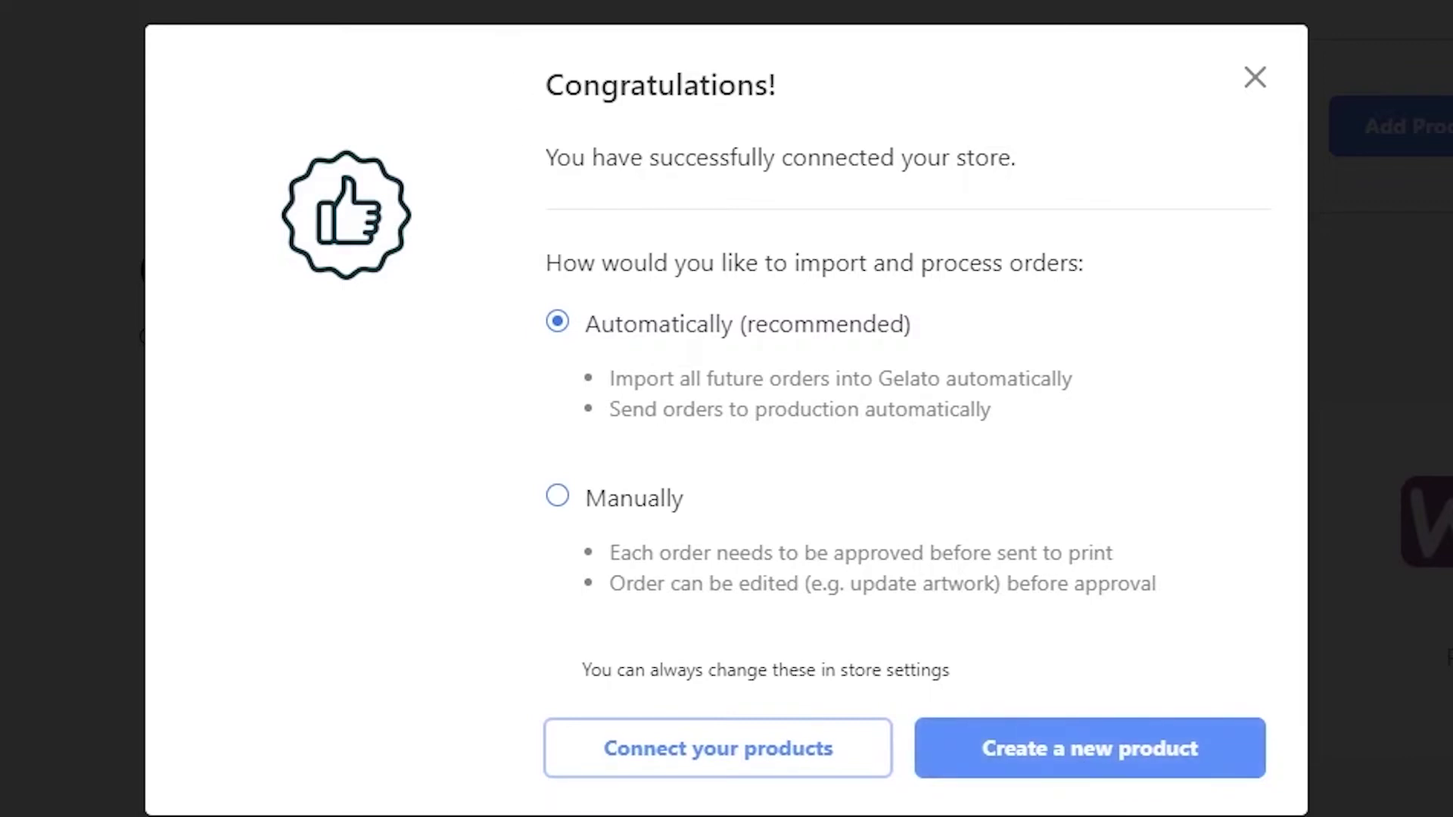
left_click(1112, 755)
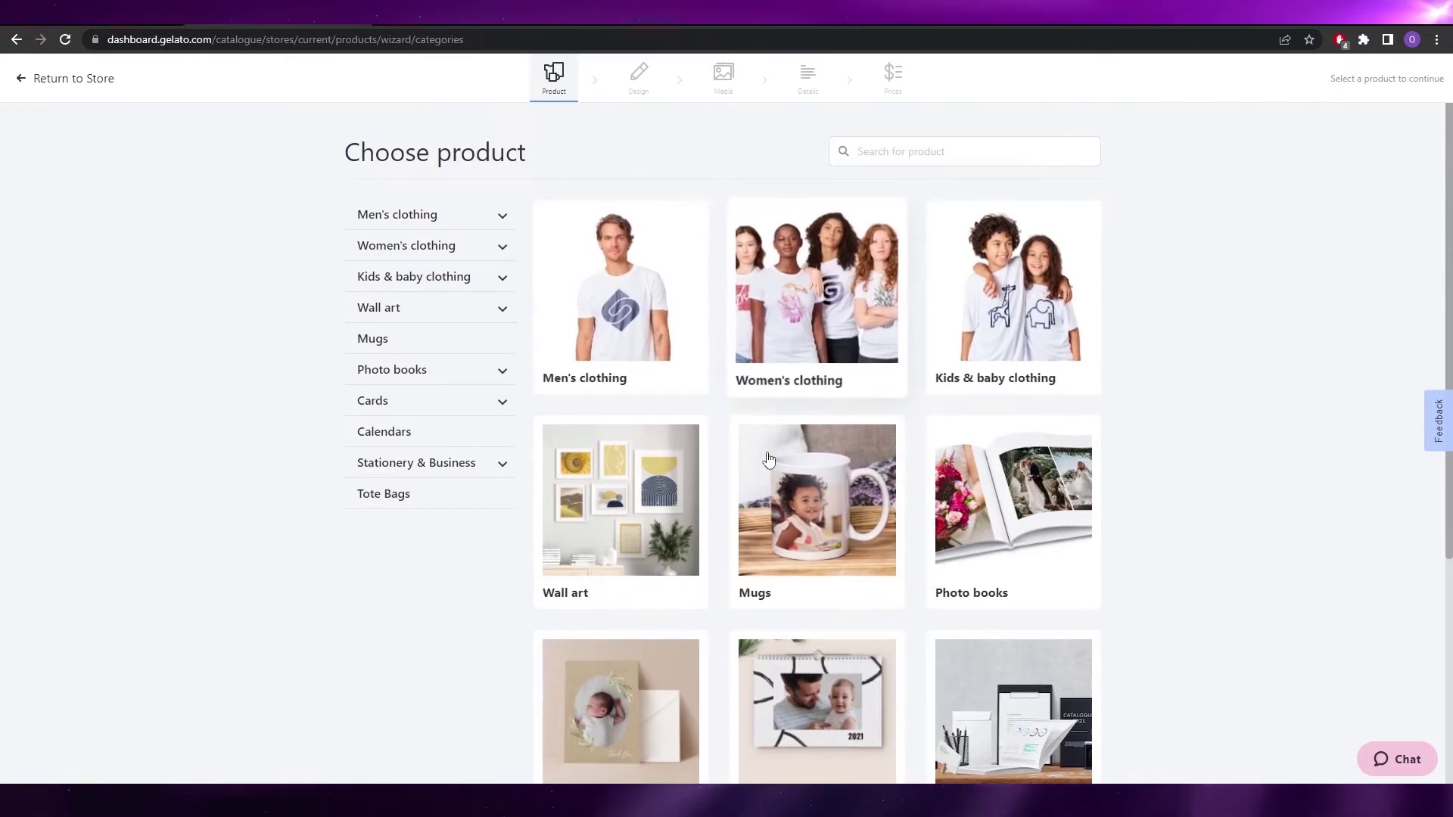
left_click(640, 321)
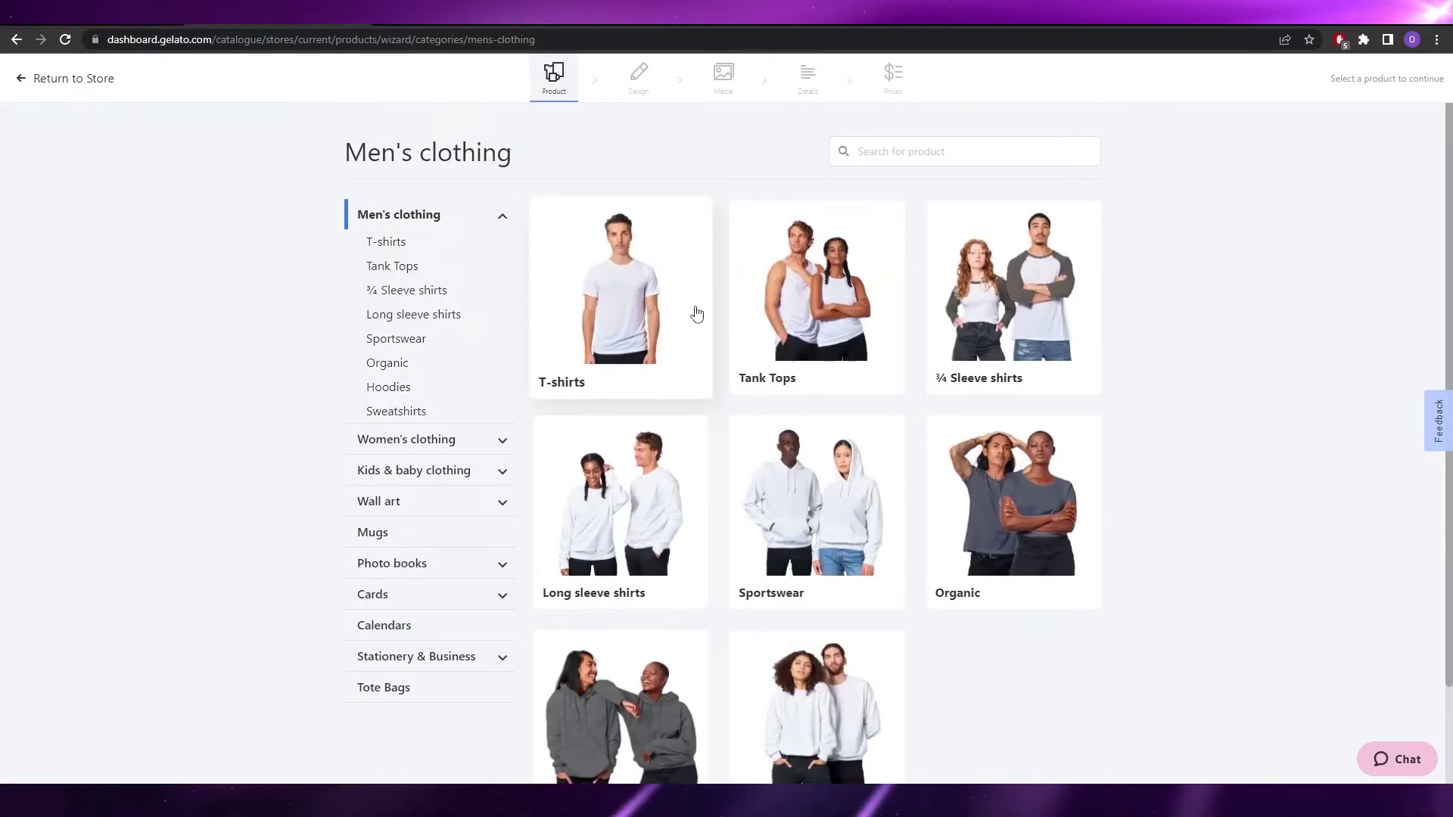
left_click(794, 301)
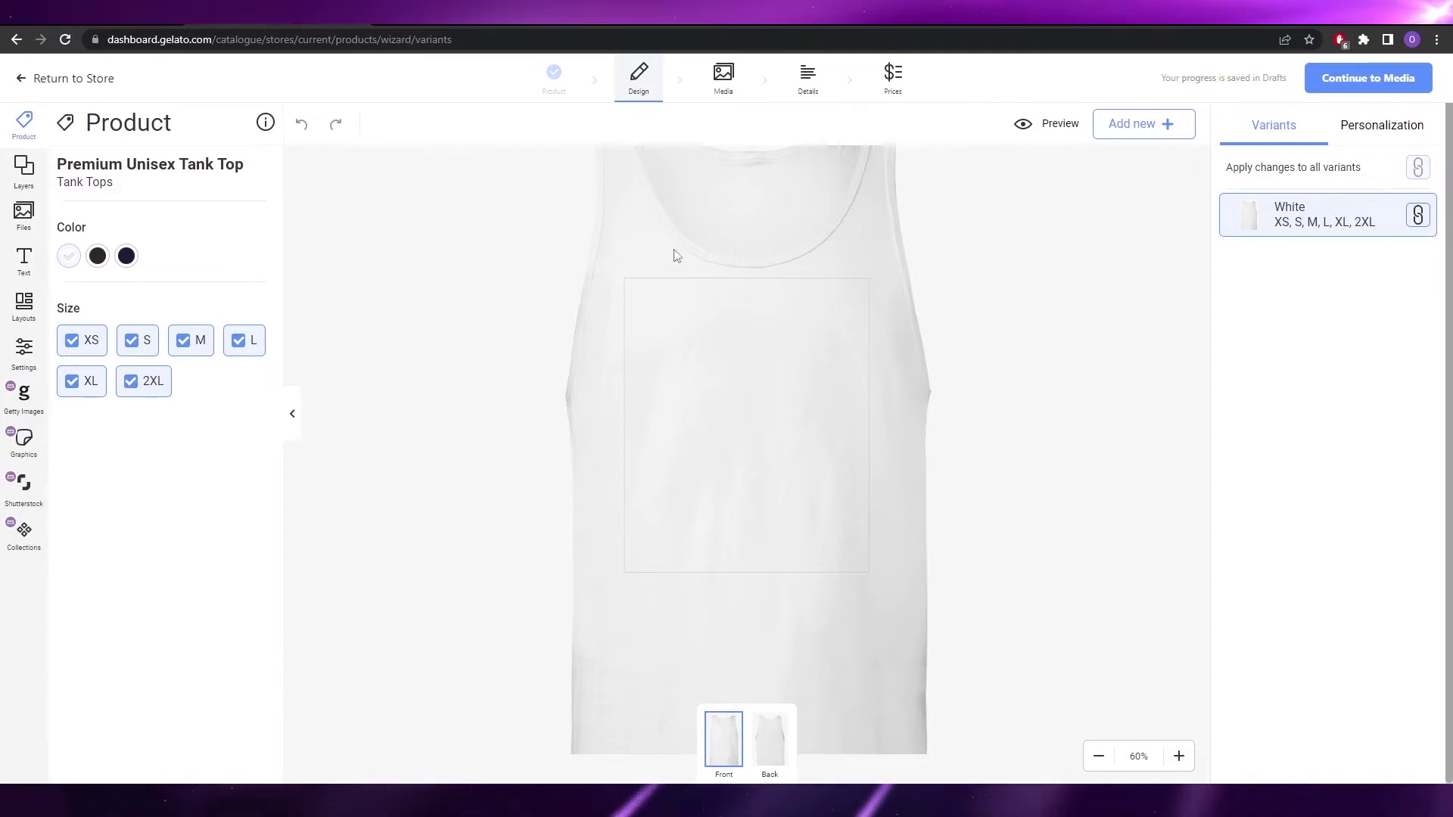
Step: Exclude size 2XL from the tank top, add black as a color and show the Black variant
left_click(102, 398)
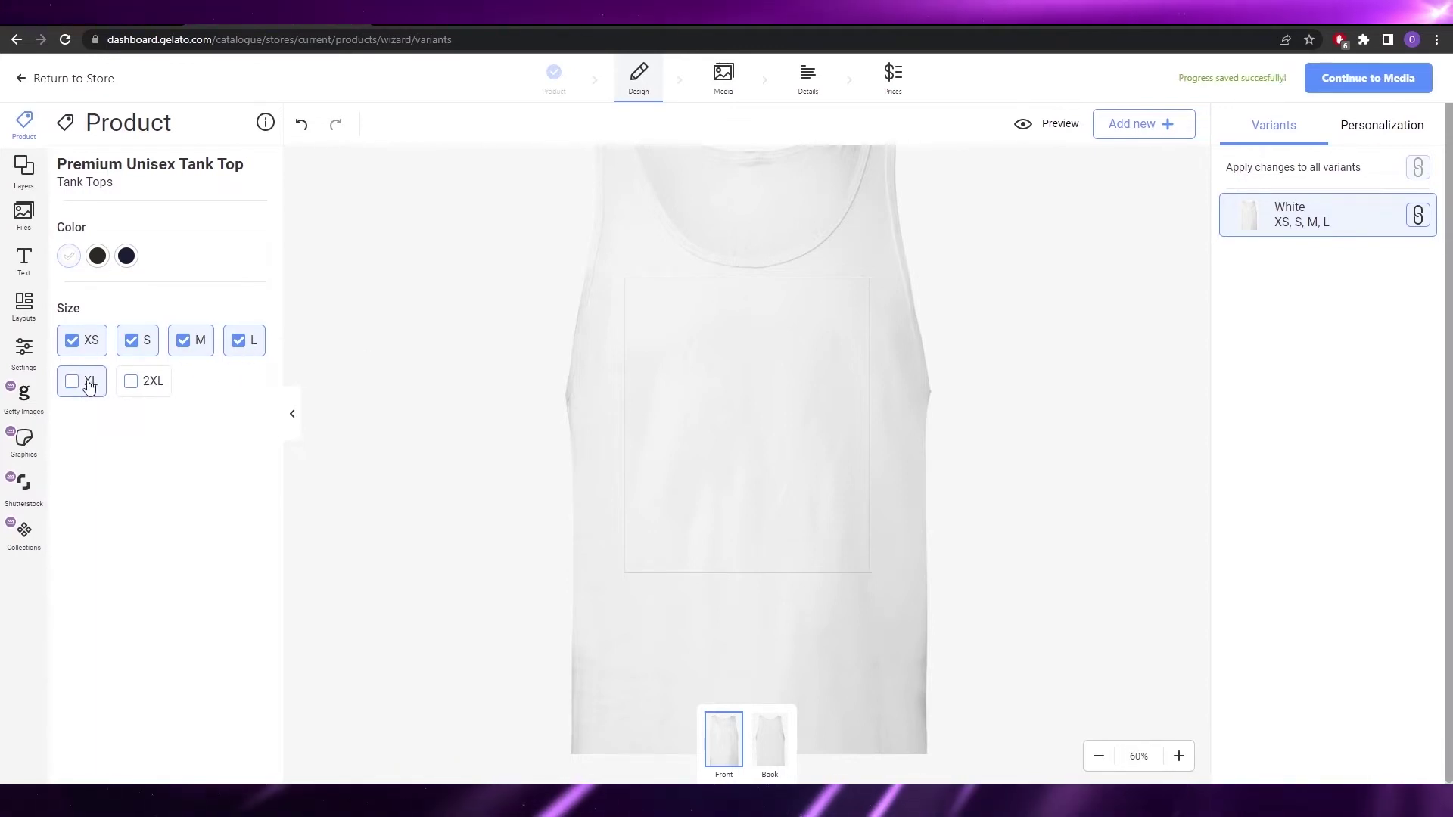
left_click(98, 256)
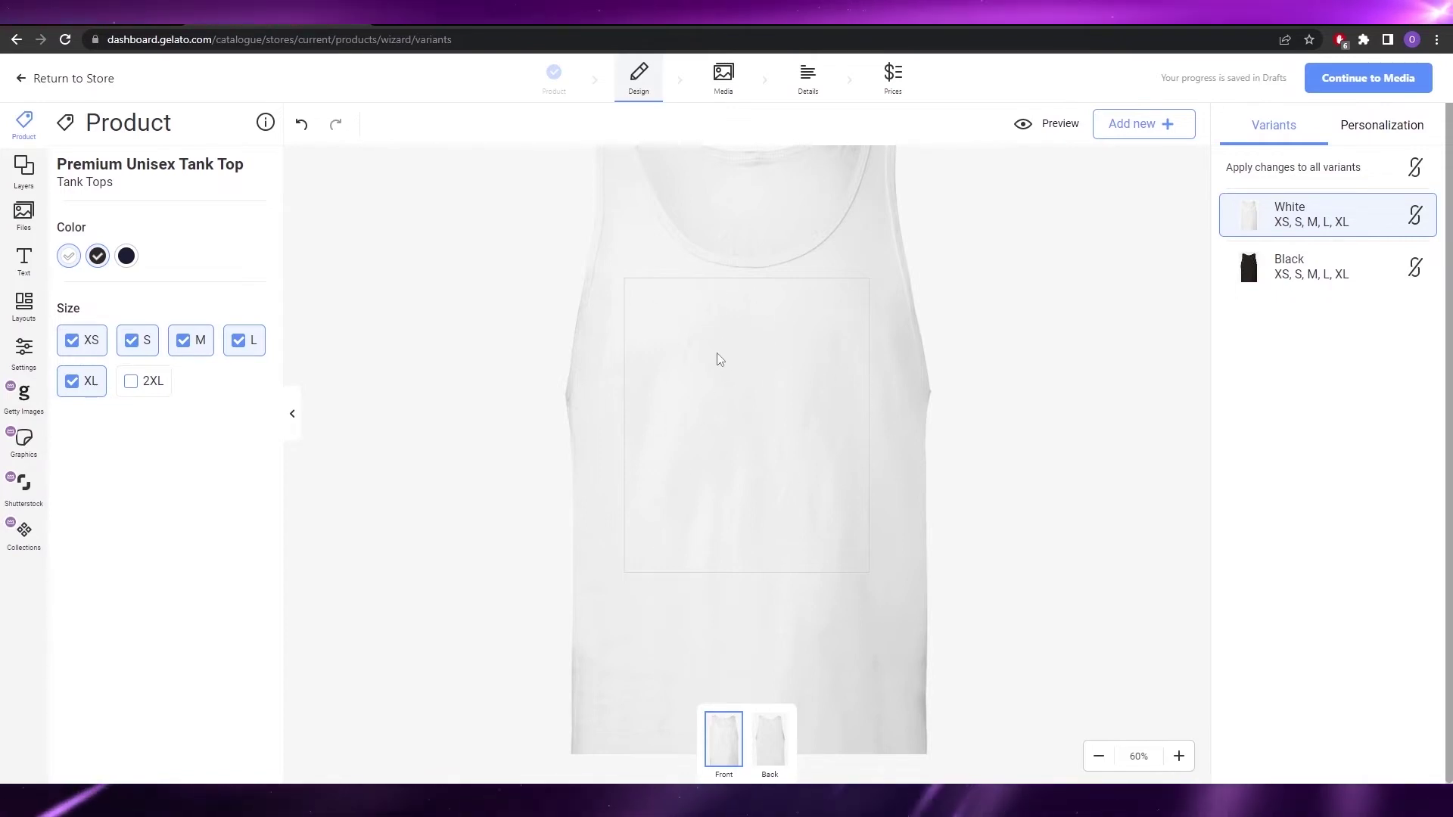
left_click(1311, 270)
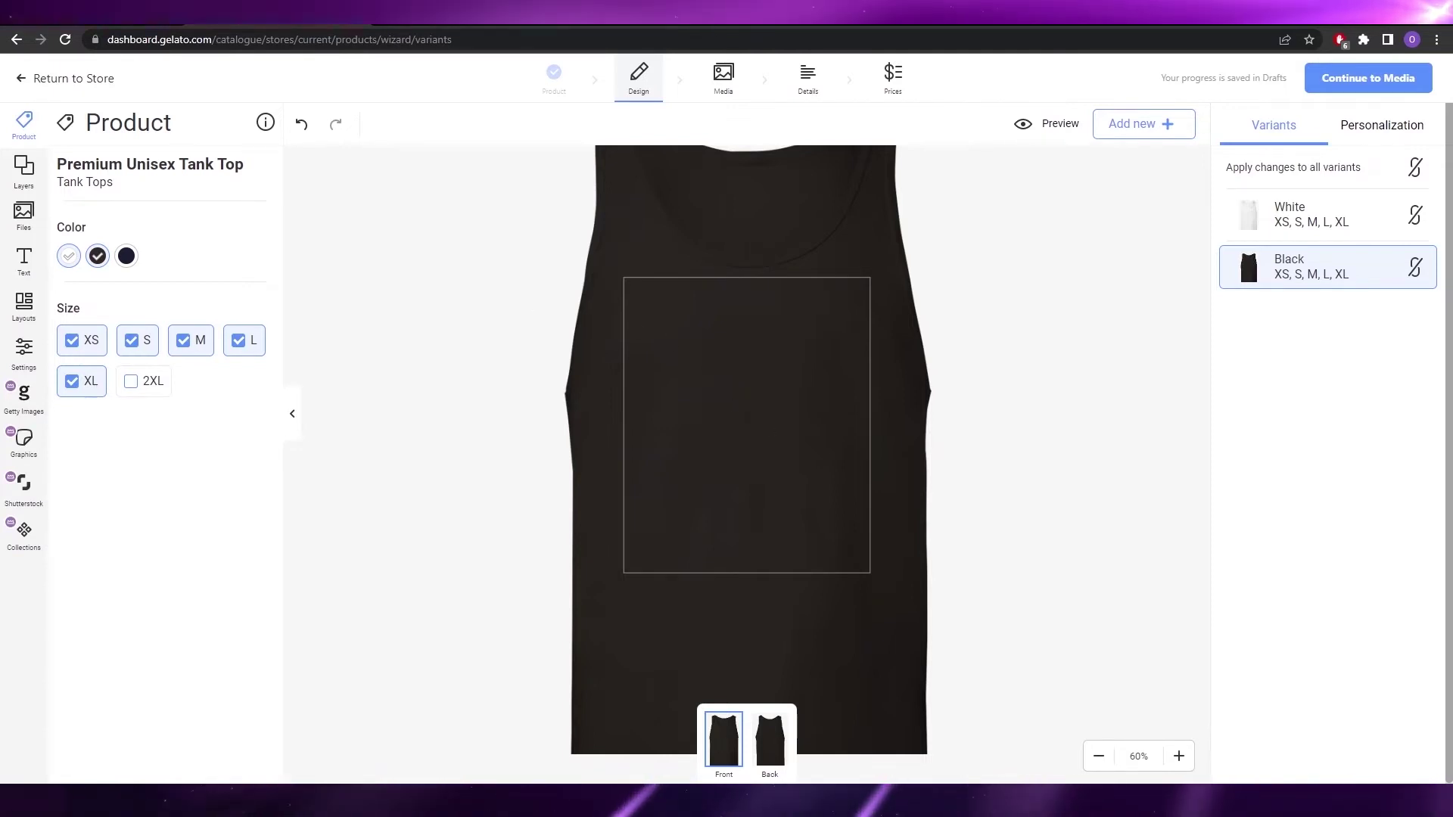
Step: Open canva.com in a new browser tab
key("ctrl+t")
type("canva.com")
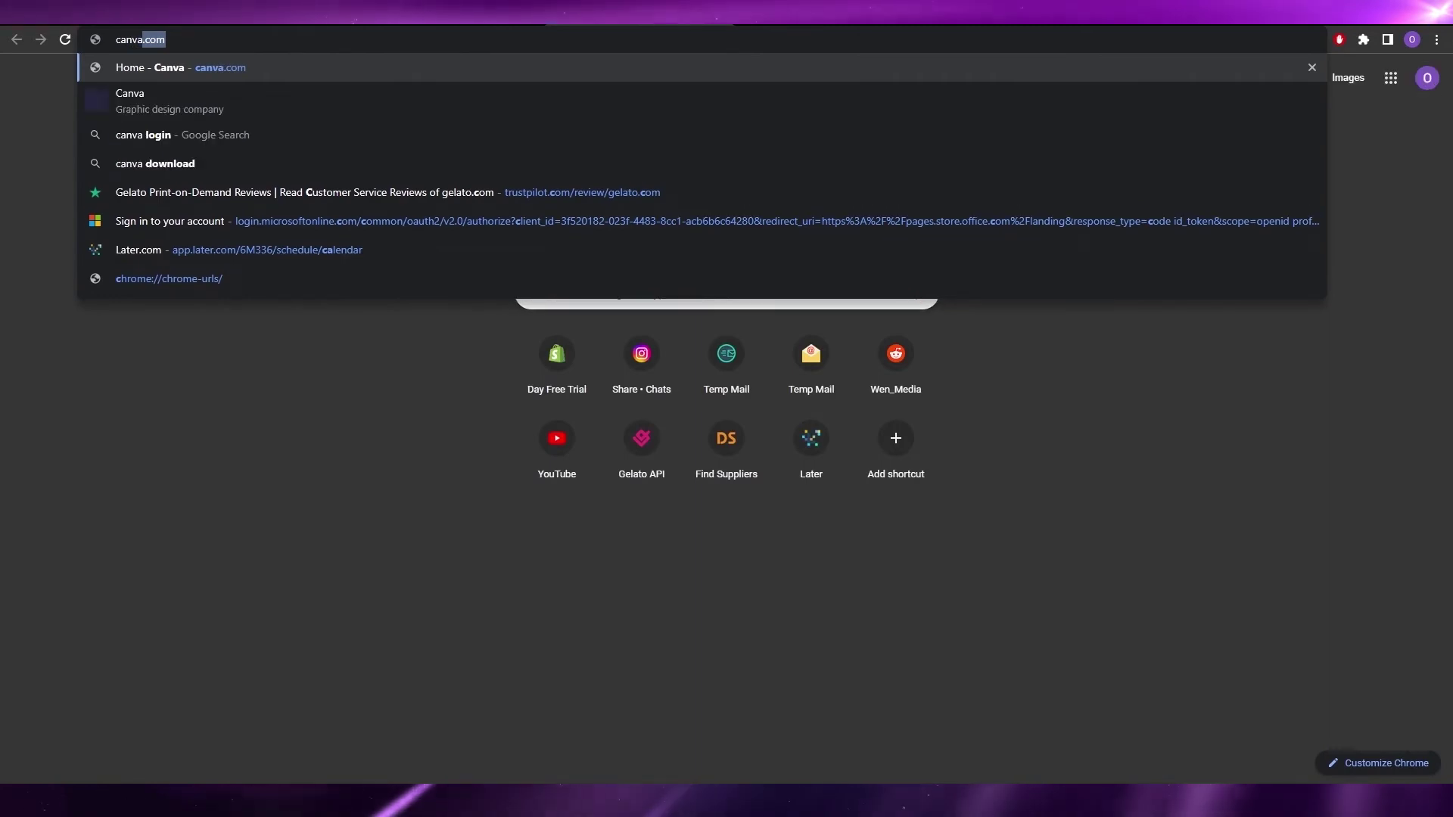
key("Return")
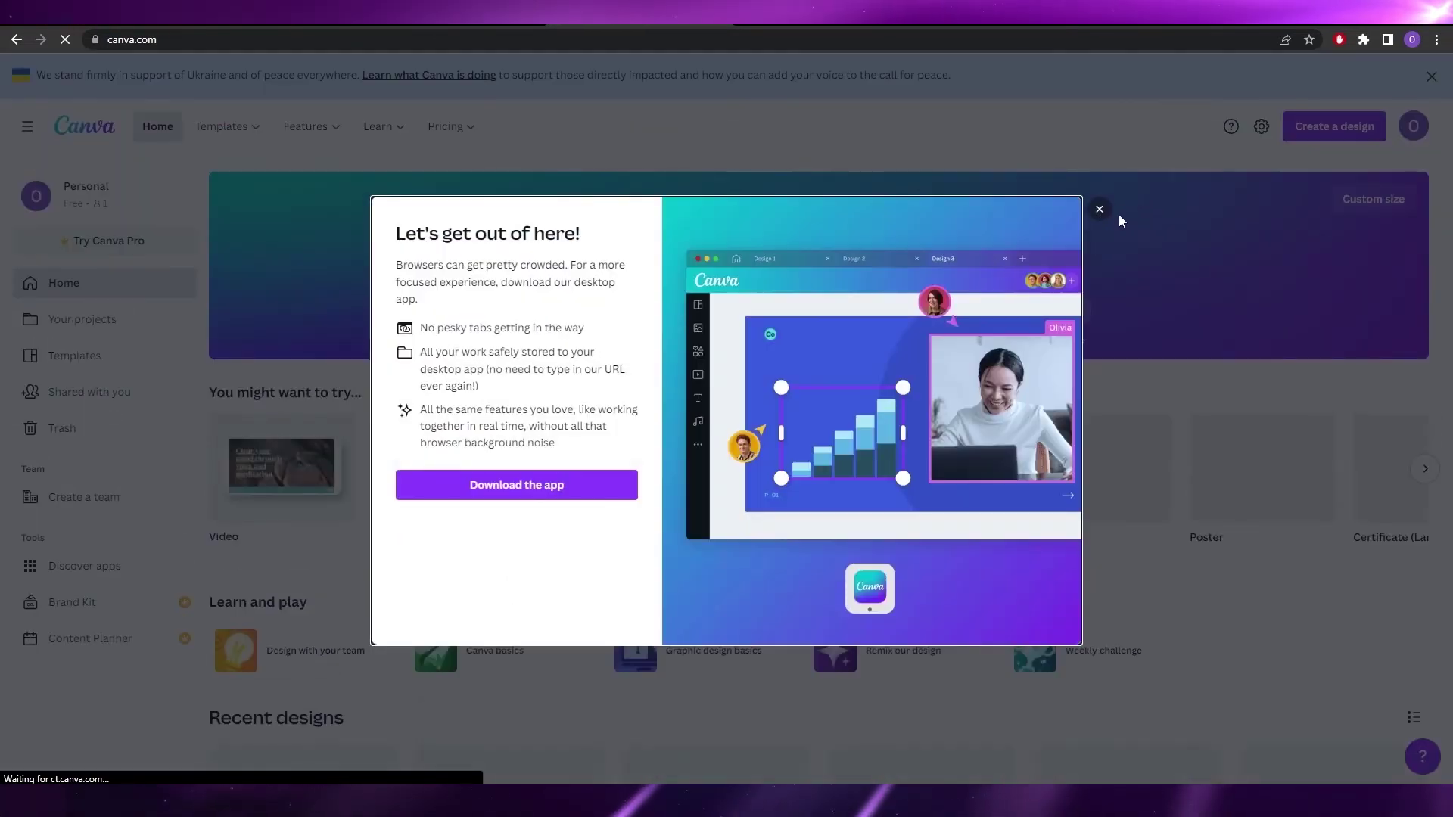
Step: Close the desktop app offer and search Canva's templates for "tshirts"
left_click(1099, 211)
left_click(670, 257)
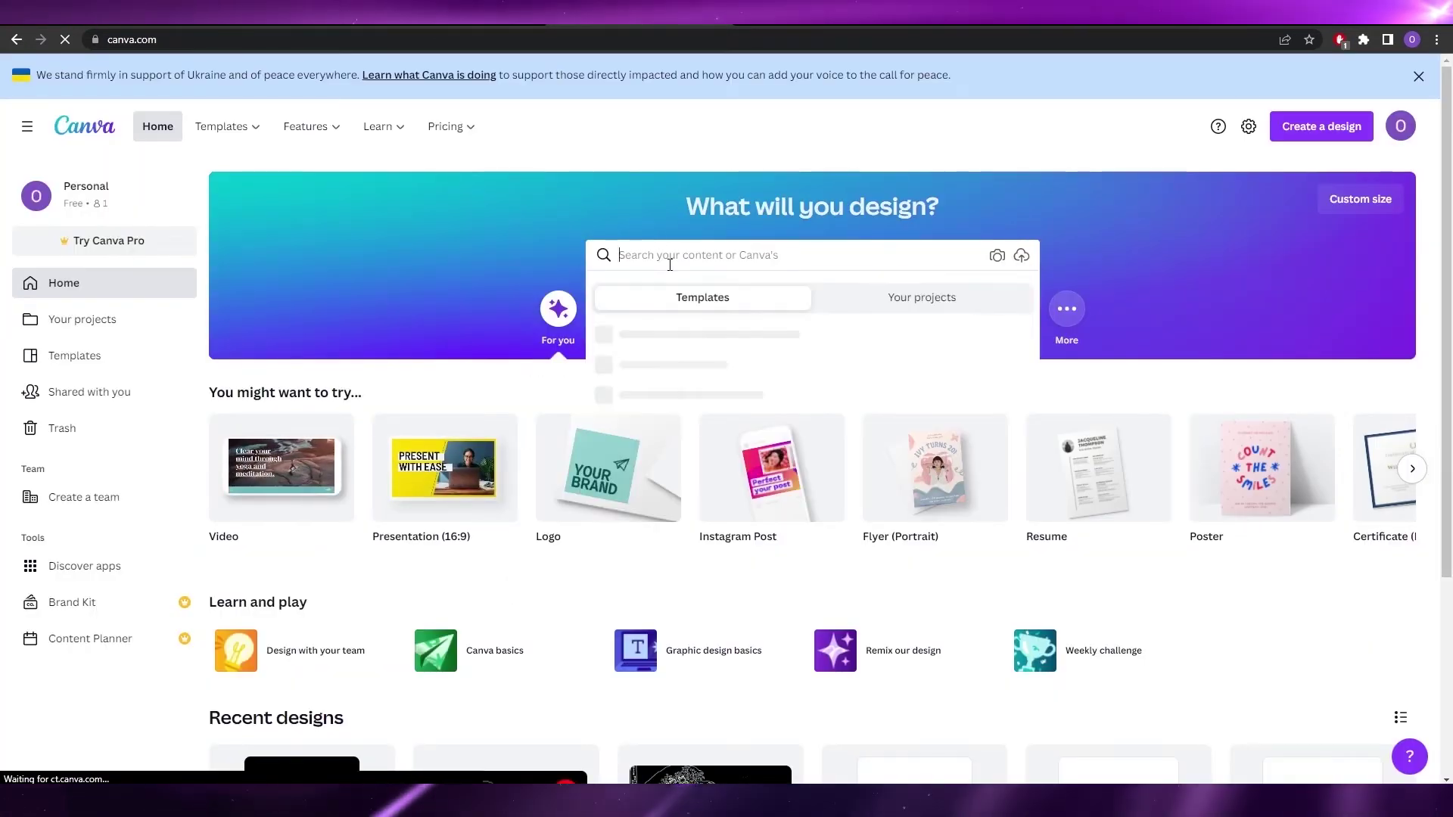
type("tshirts")
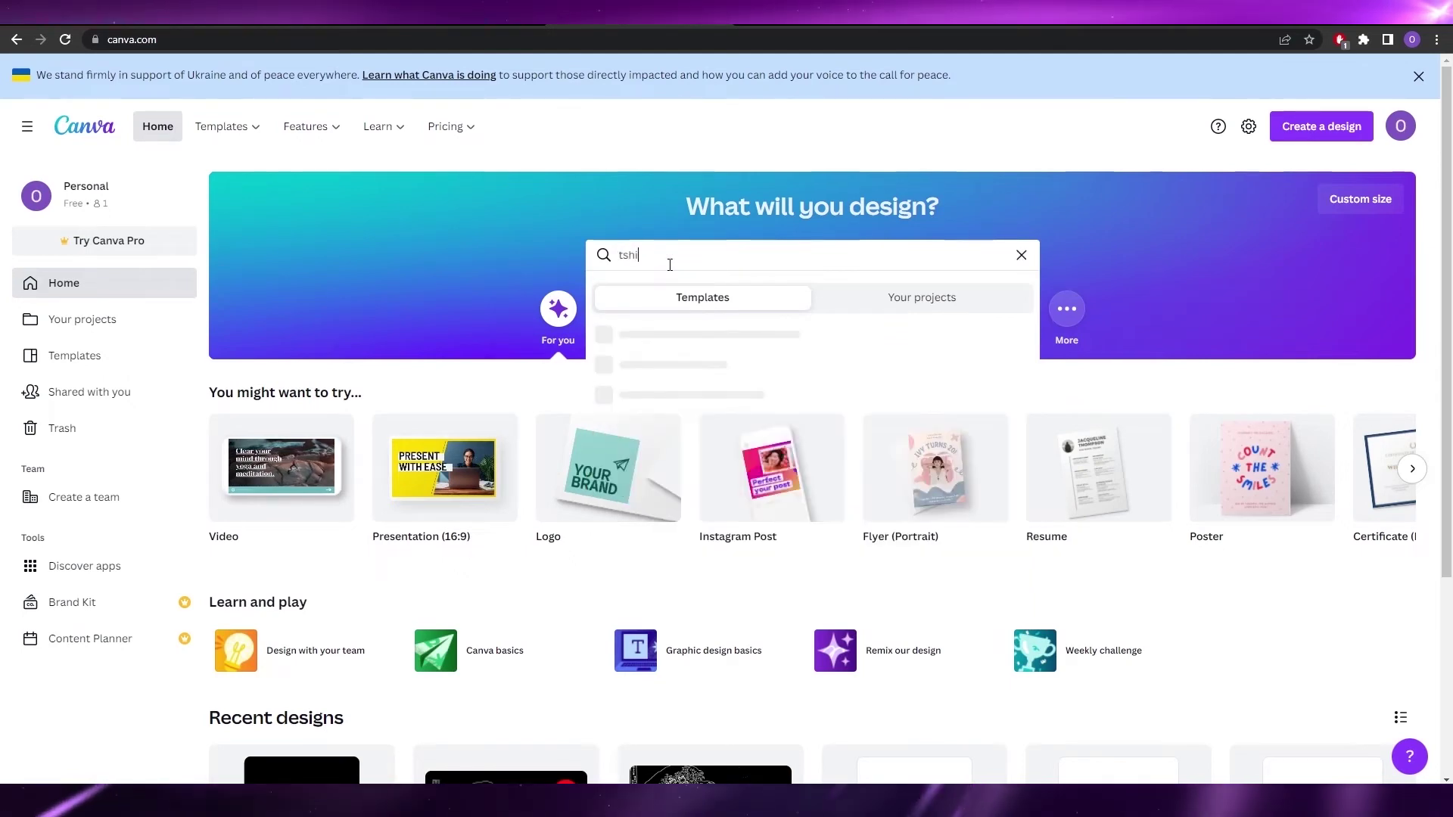
key("Return")
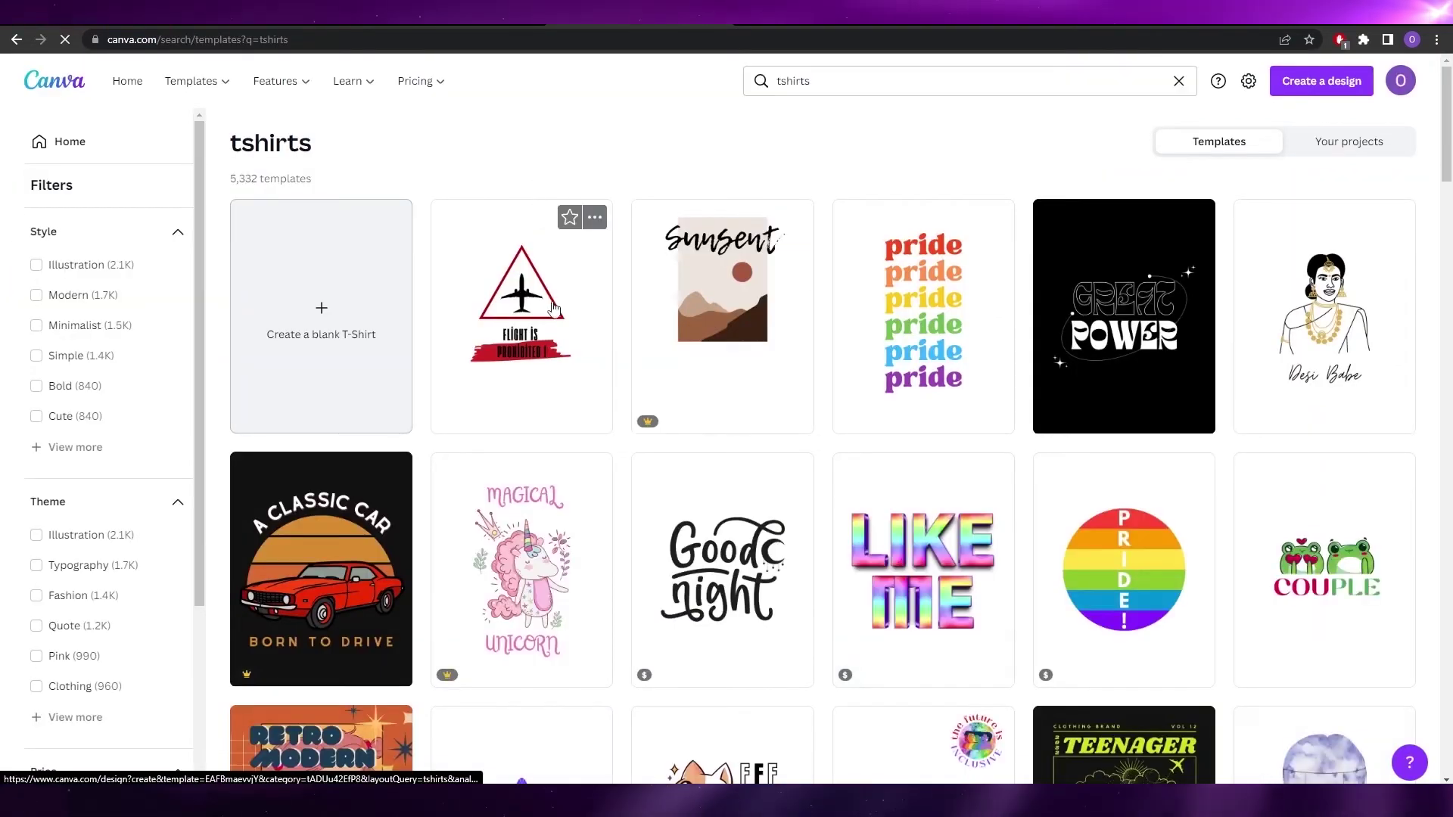
Step: Open the Black and White Modern Butterfly T-Shirt template for editing and select its artwork group
scroll(344, 311, "down", 4)
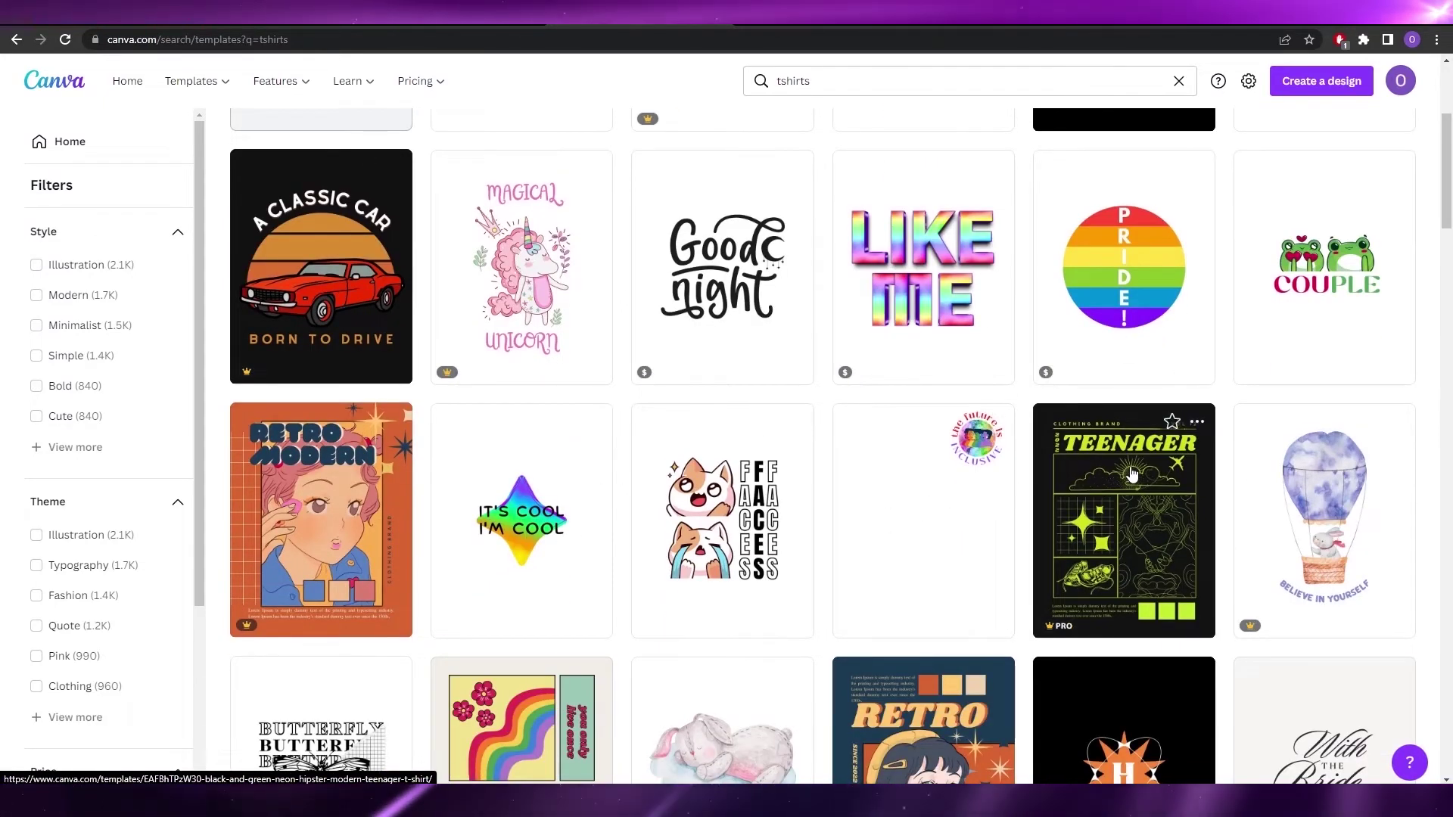
scroll(1126, 474, "down", 3)
scroll(764, 356, "down", 1)
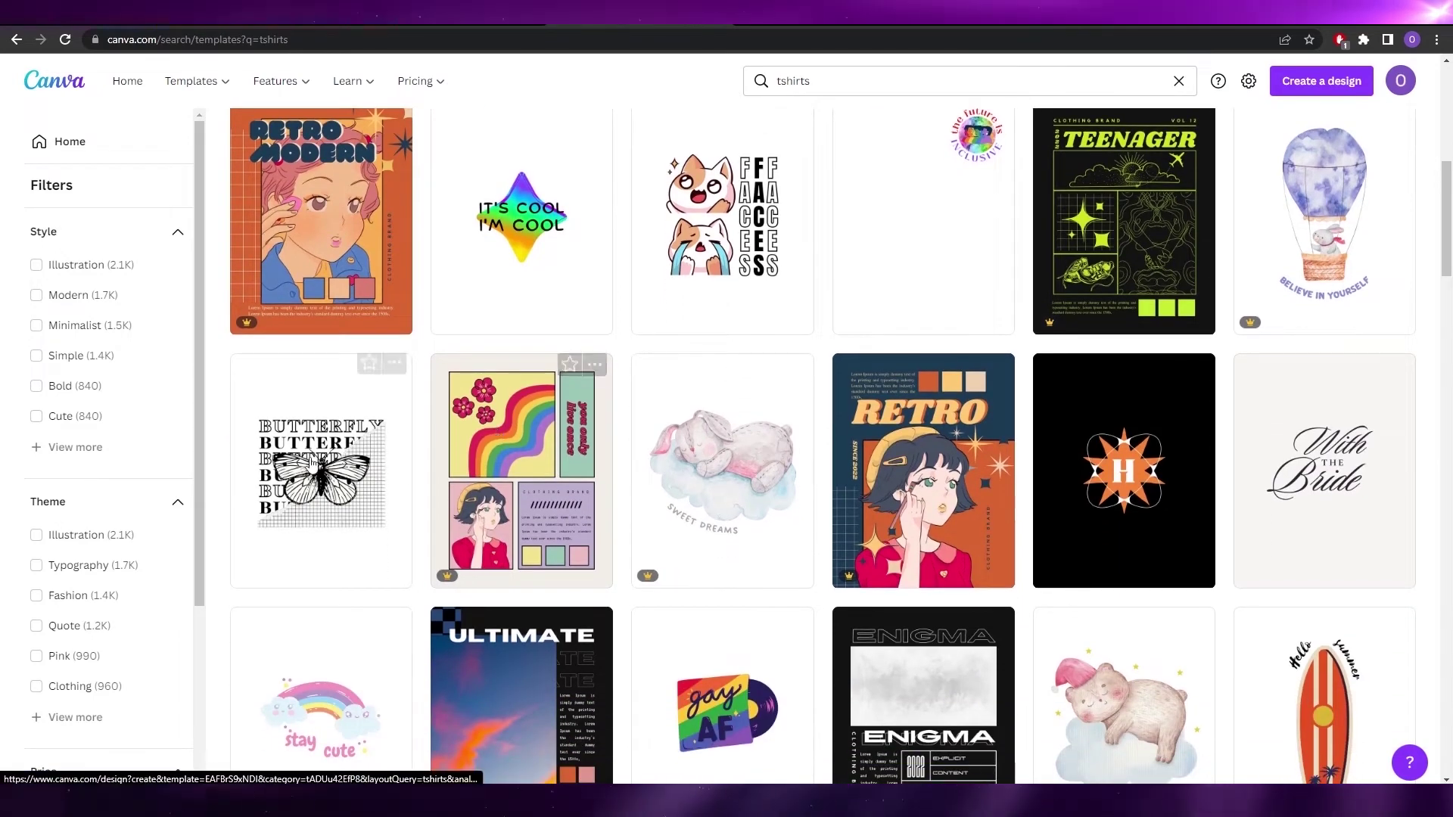
left_click(340, 488)
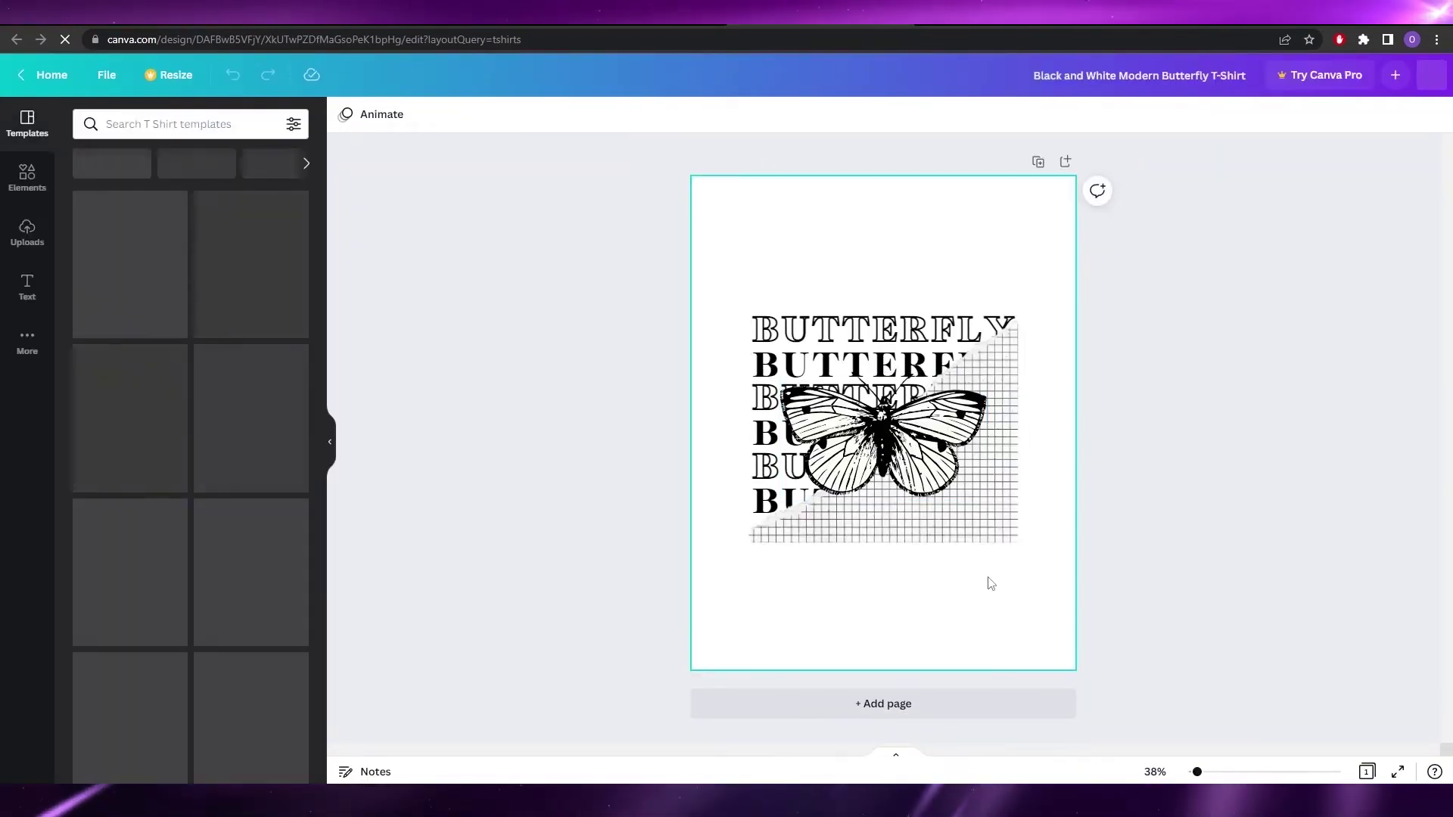
left_click(768, 310)
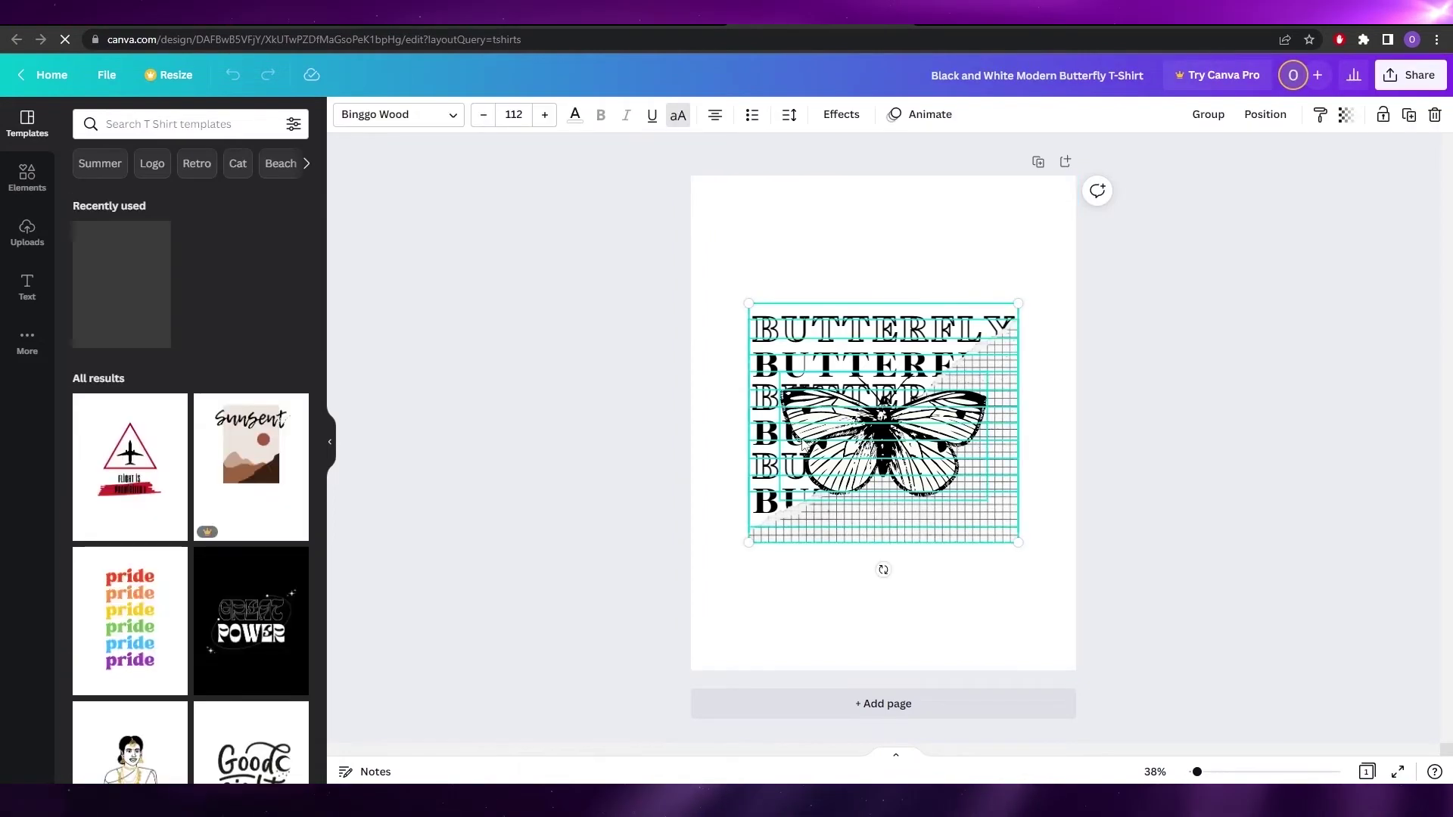
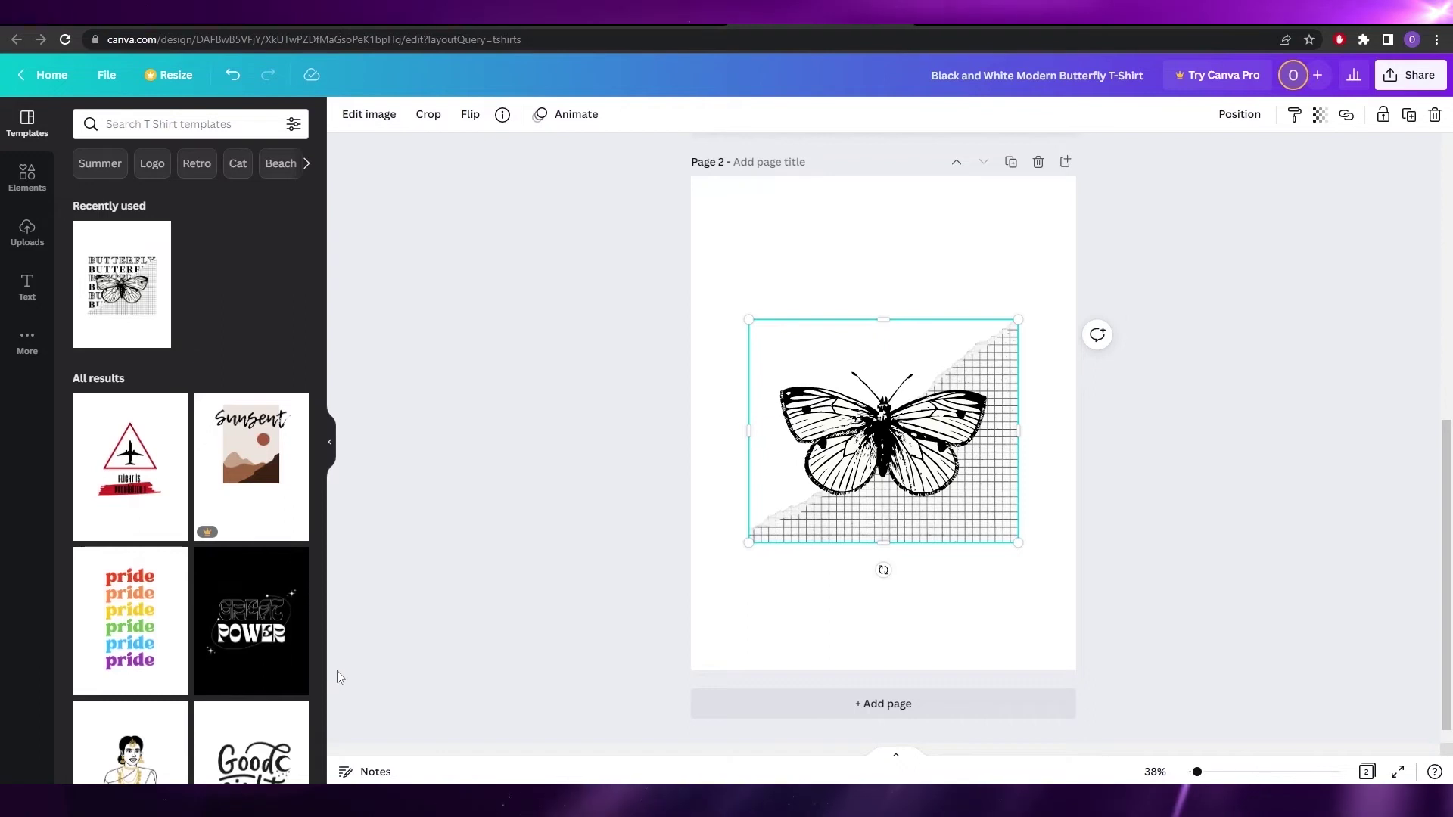
Step: Recolor the butterfly's black to white on page 2 and nudge the torn grid graphic behind it slightly
left_click(883, 436)
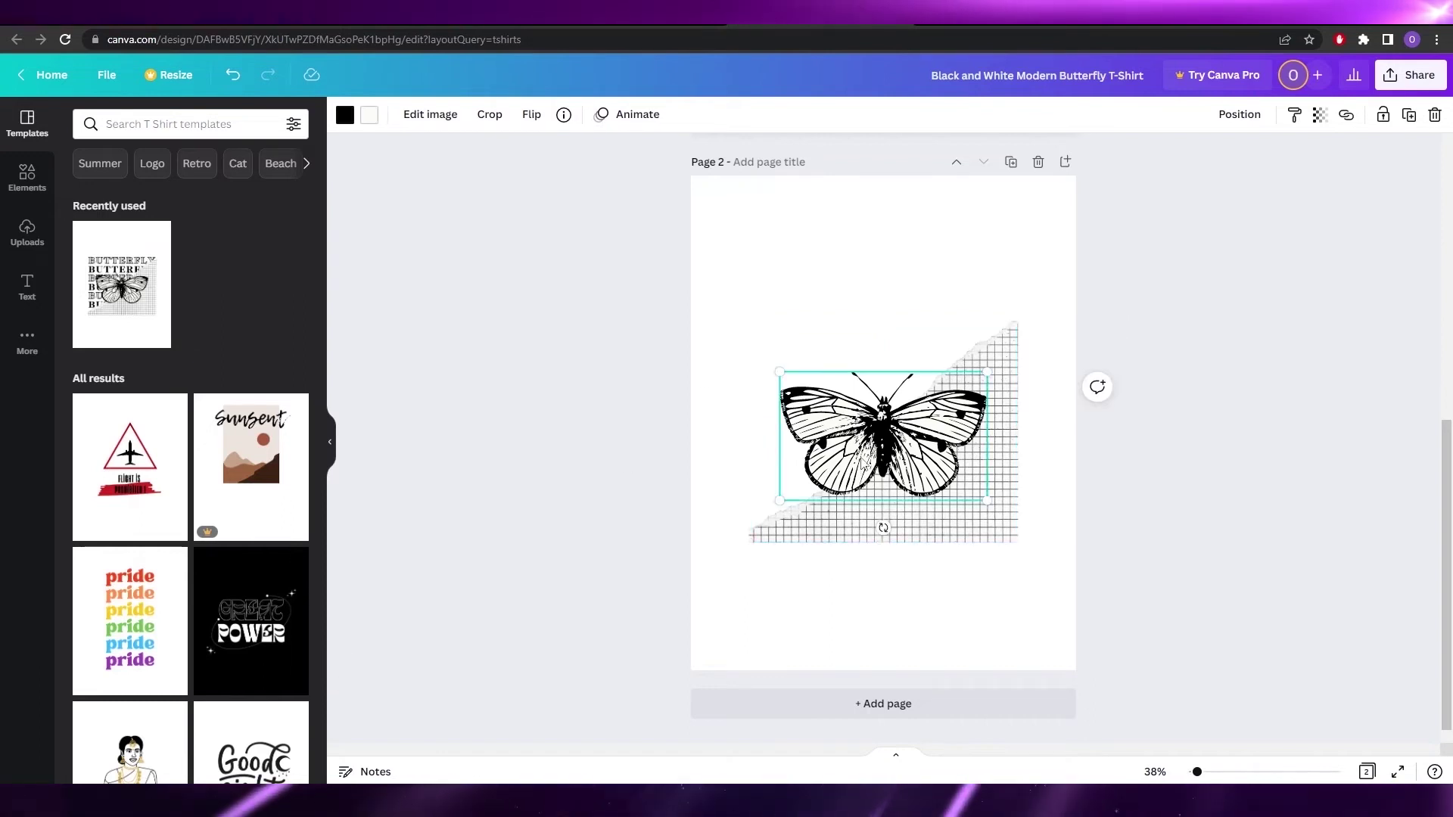
left_click(344, 114)
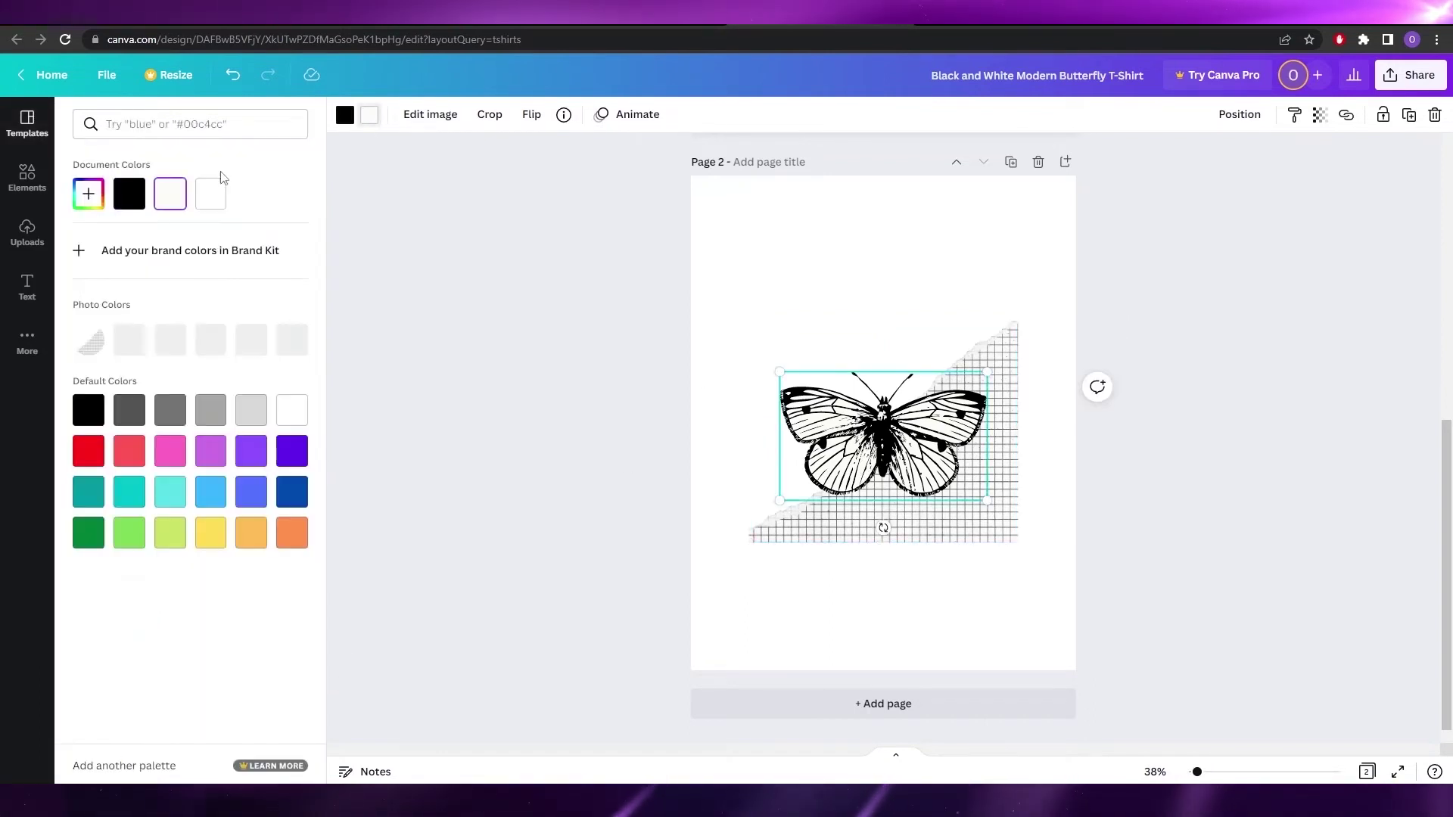
left_click(178, 202)
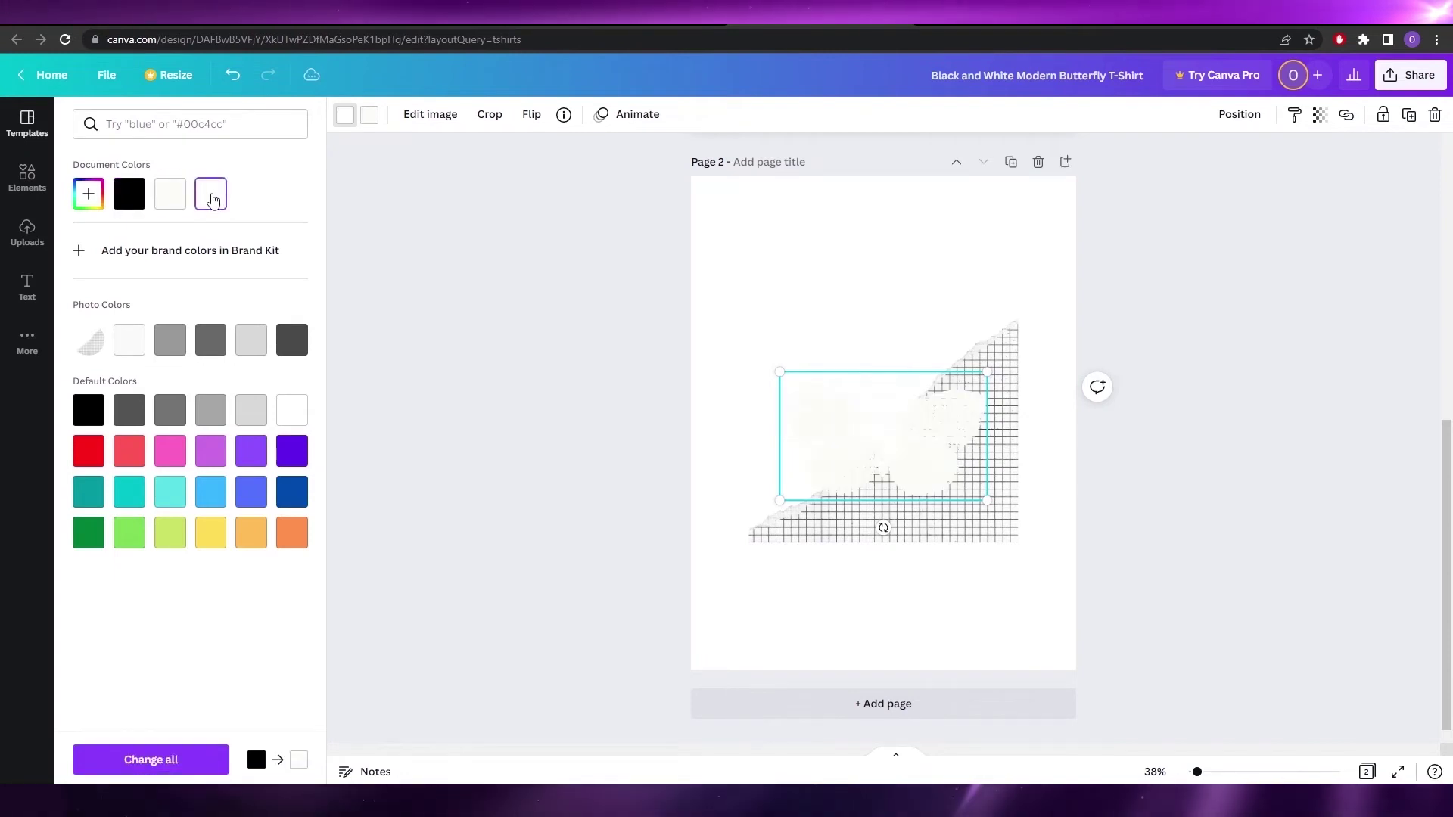
left_click(917, 529)
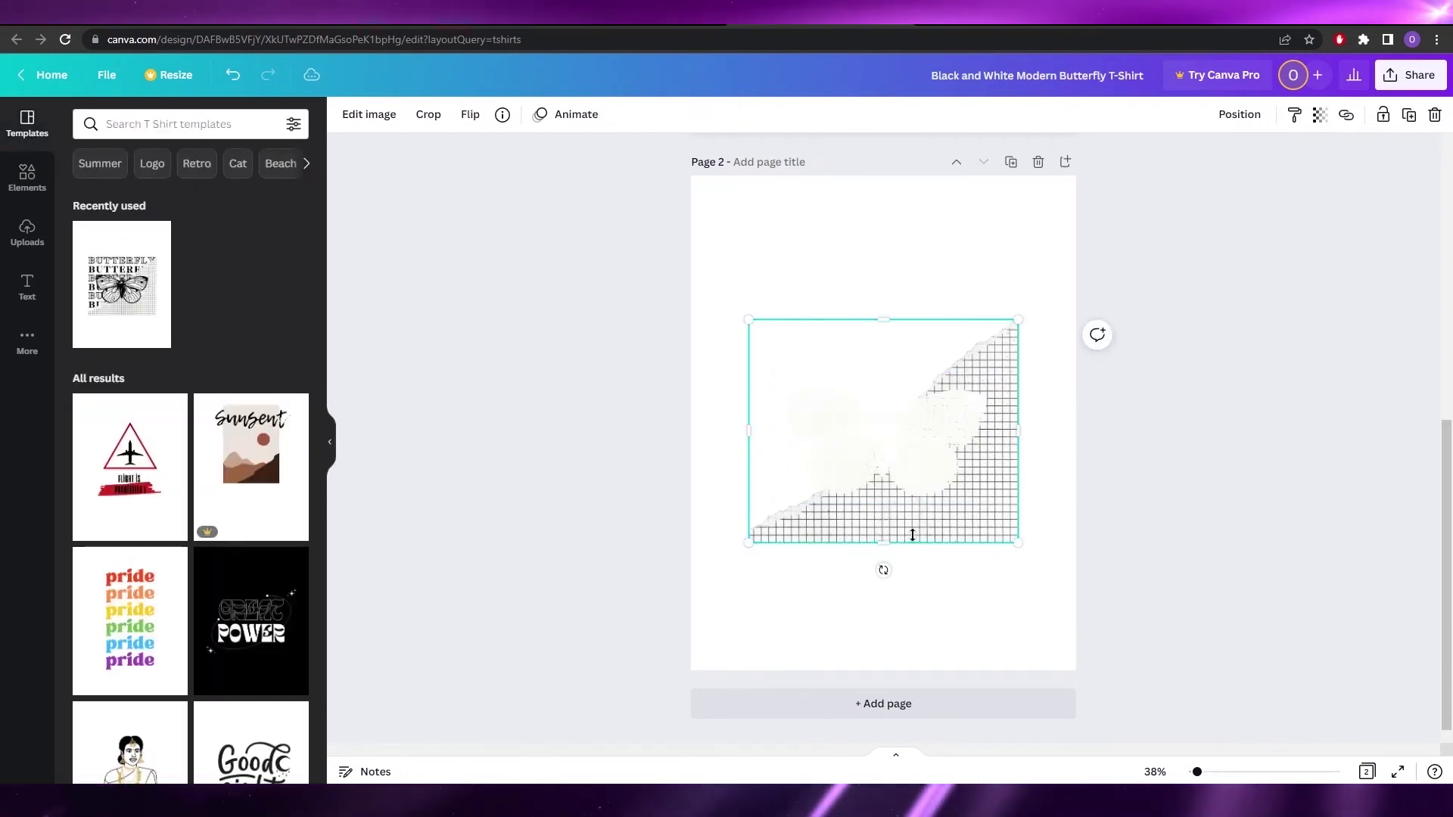
left_click_drag(941, 533, 944, 534)
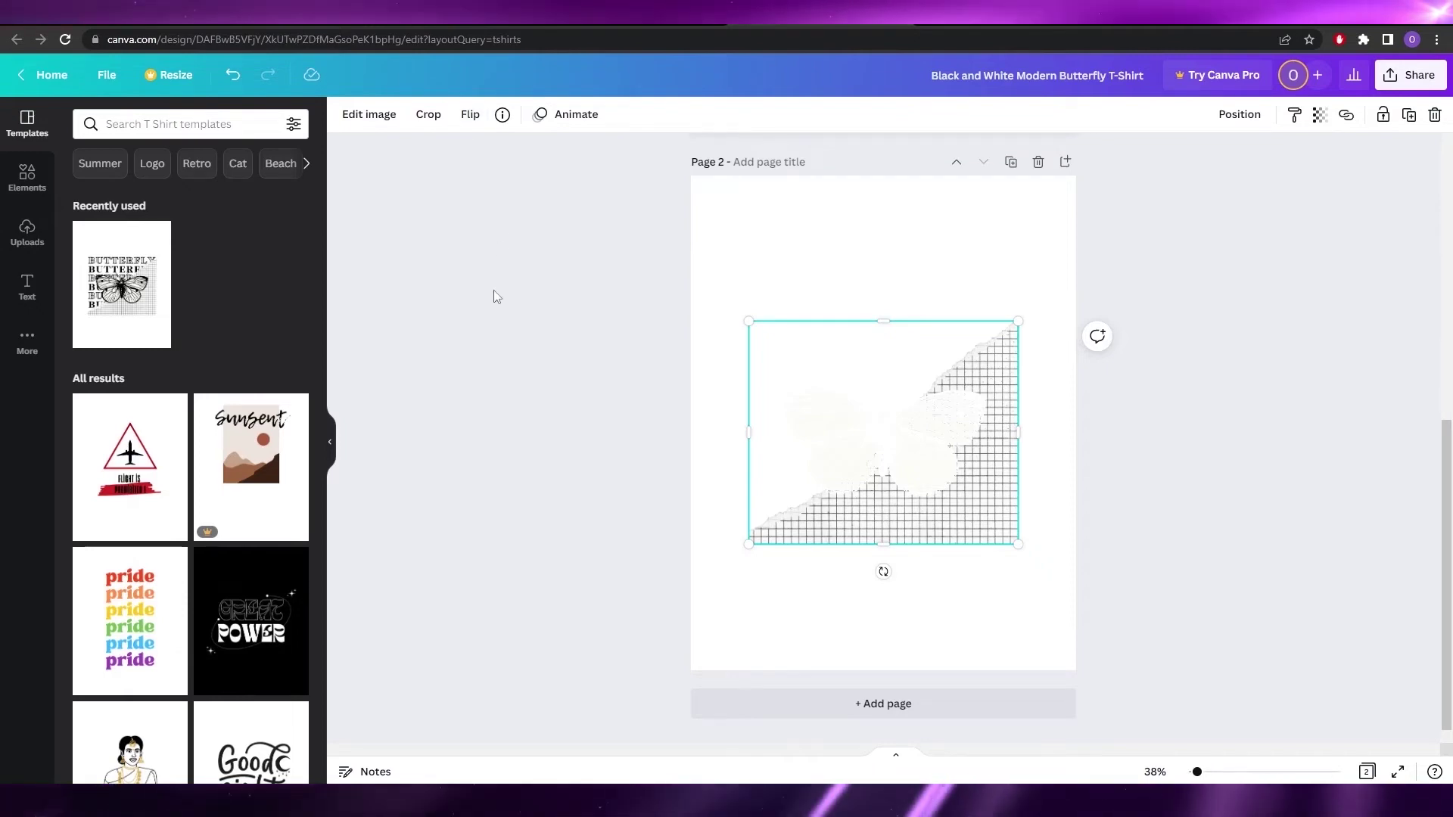
scroll(257, 511, "down", 10)
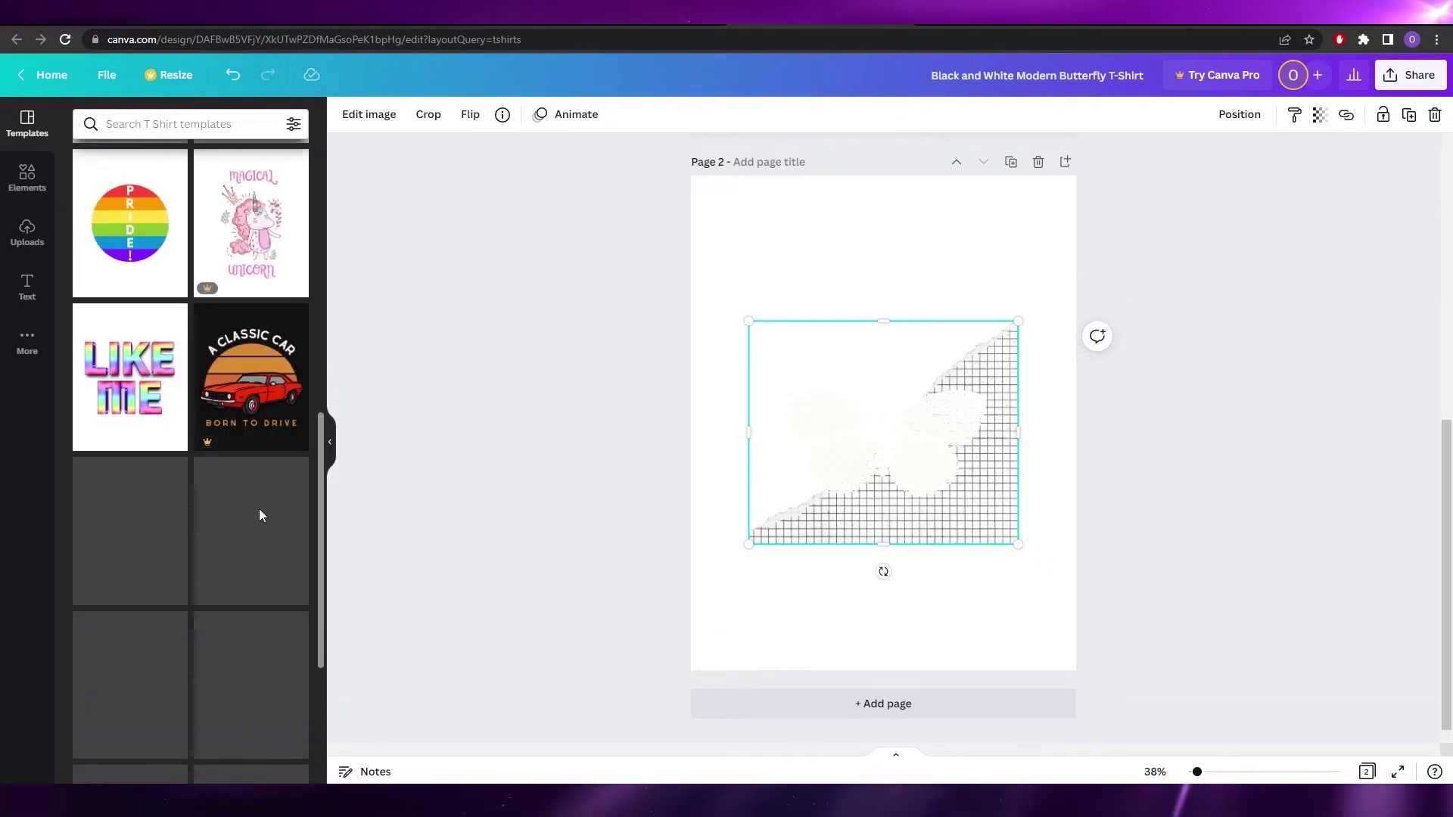
scroll(259, 508, "up", 15)
left_click(195, 127)
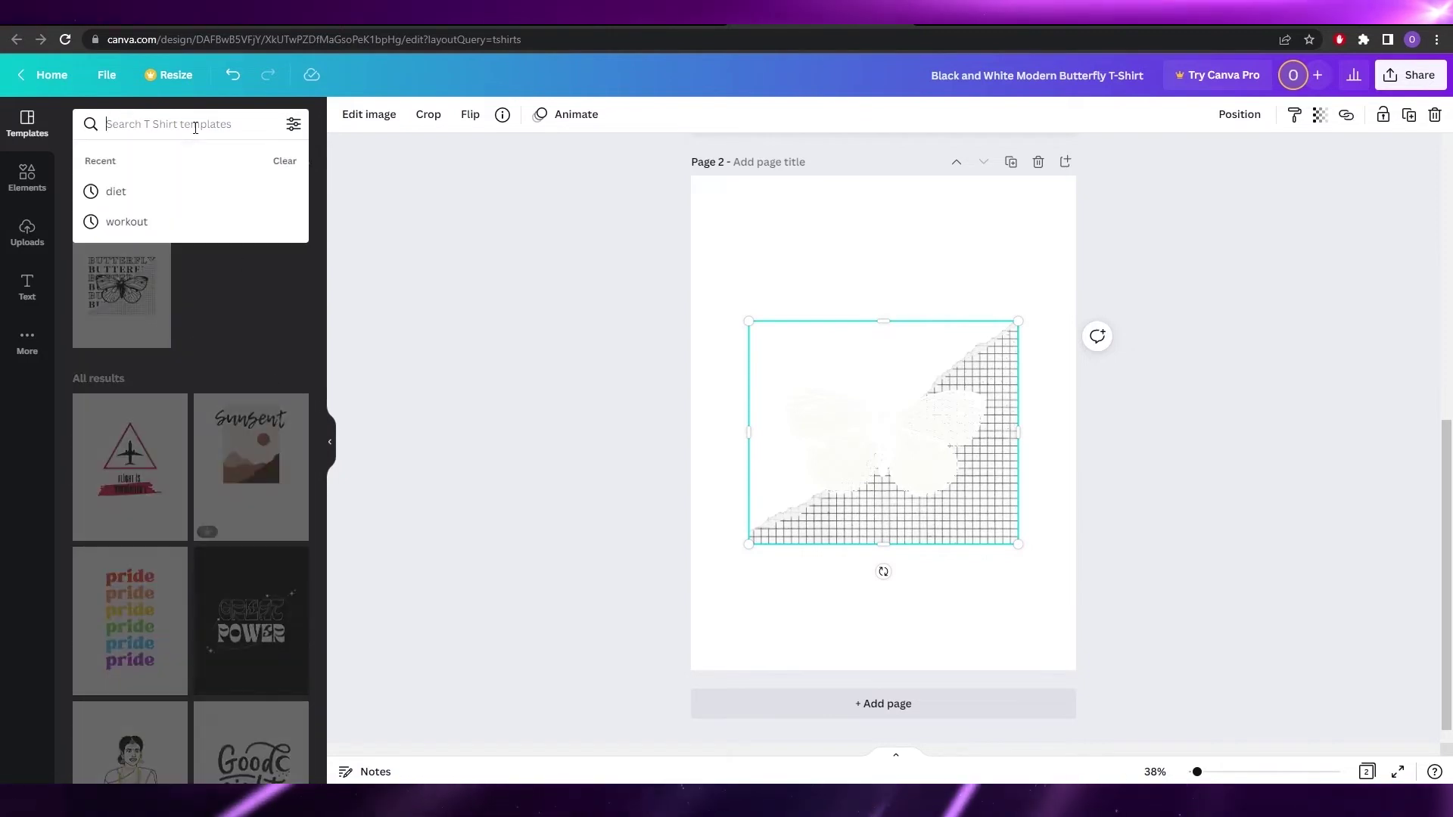
type("grid")
key("Return")
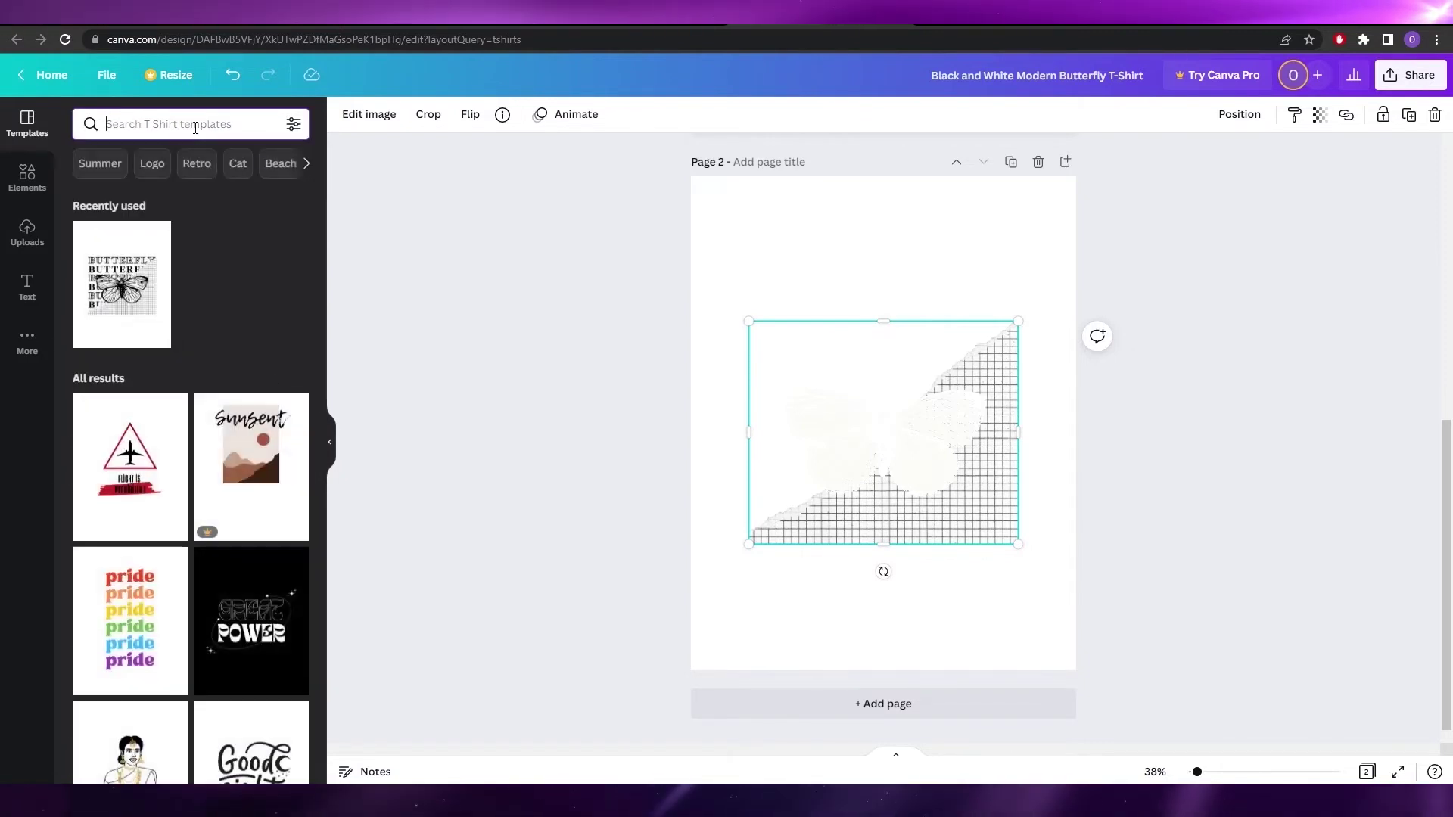
Step: Search the design elements for "grid" and limit the results to graphics
left_click(27, 178)
left_click(156, 123)
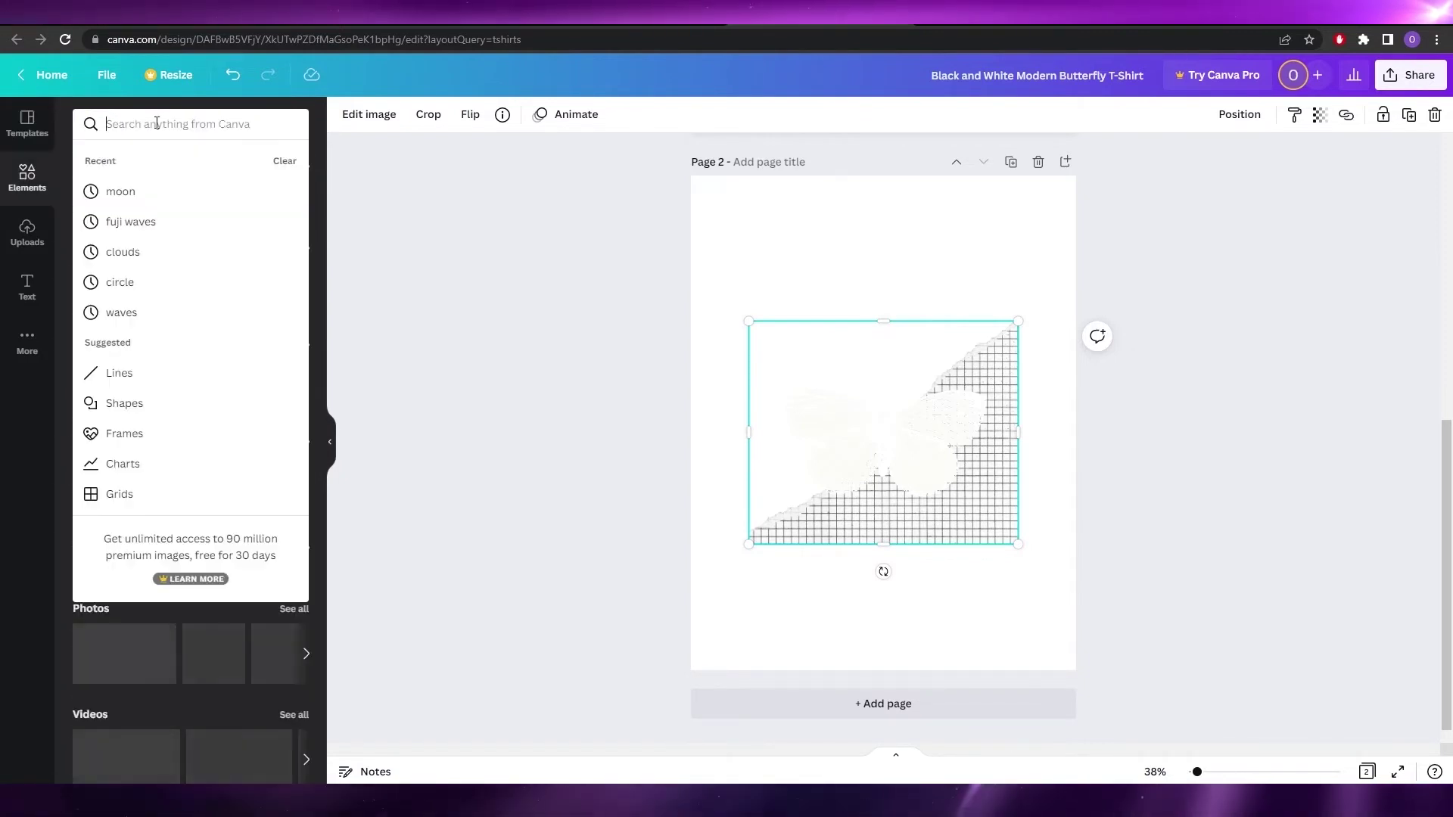
type("grid")
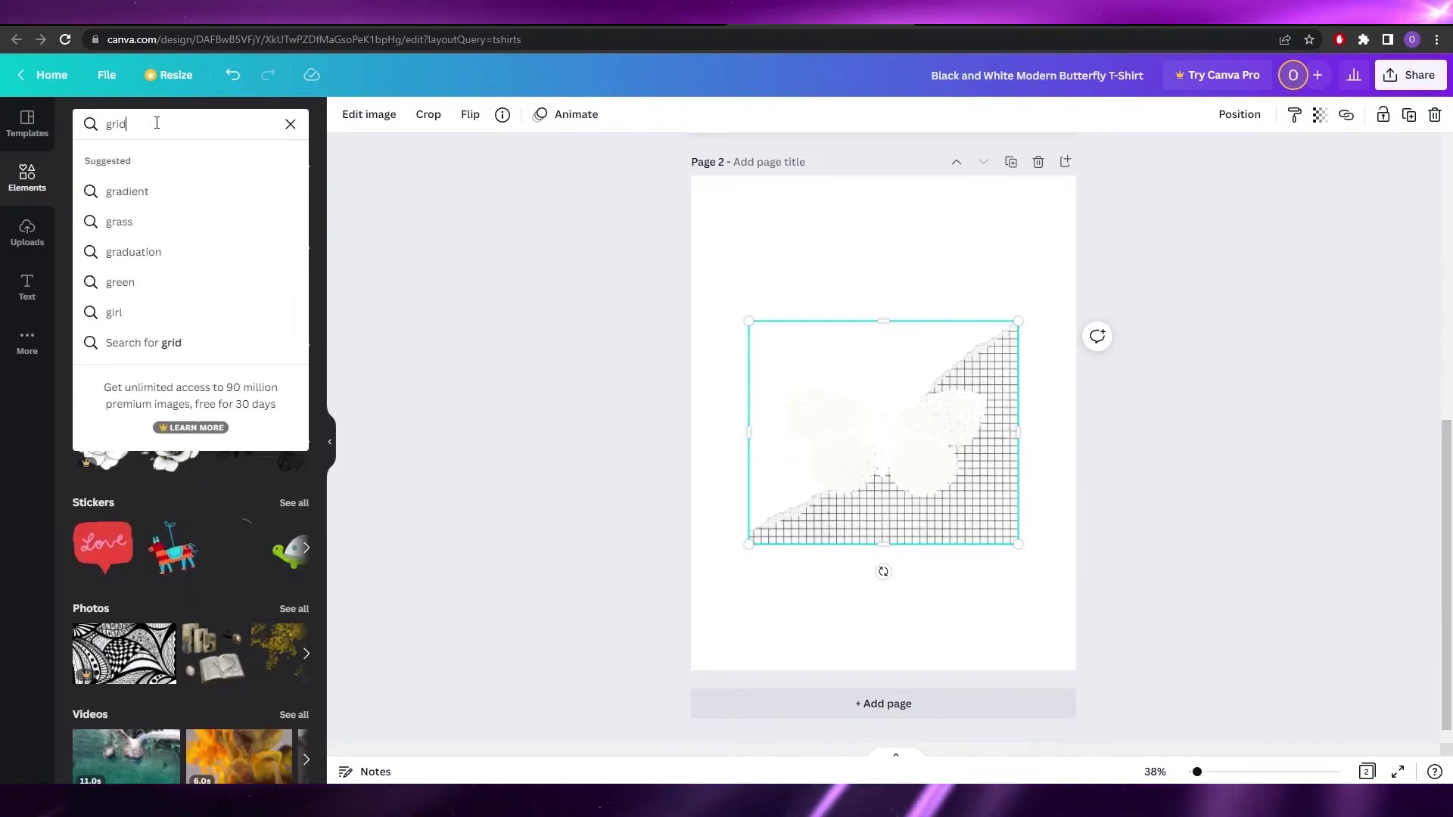
key("Return")
scroll(175, 376, "down", 5)
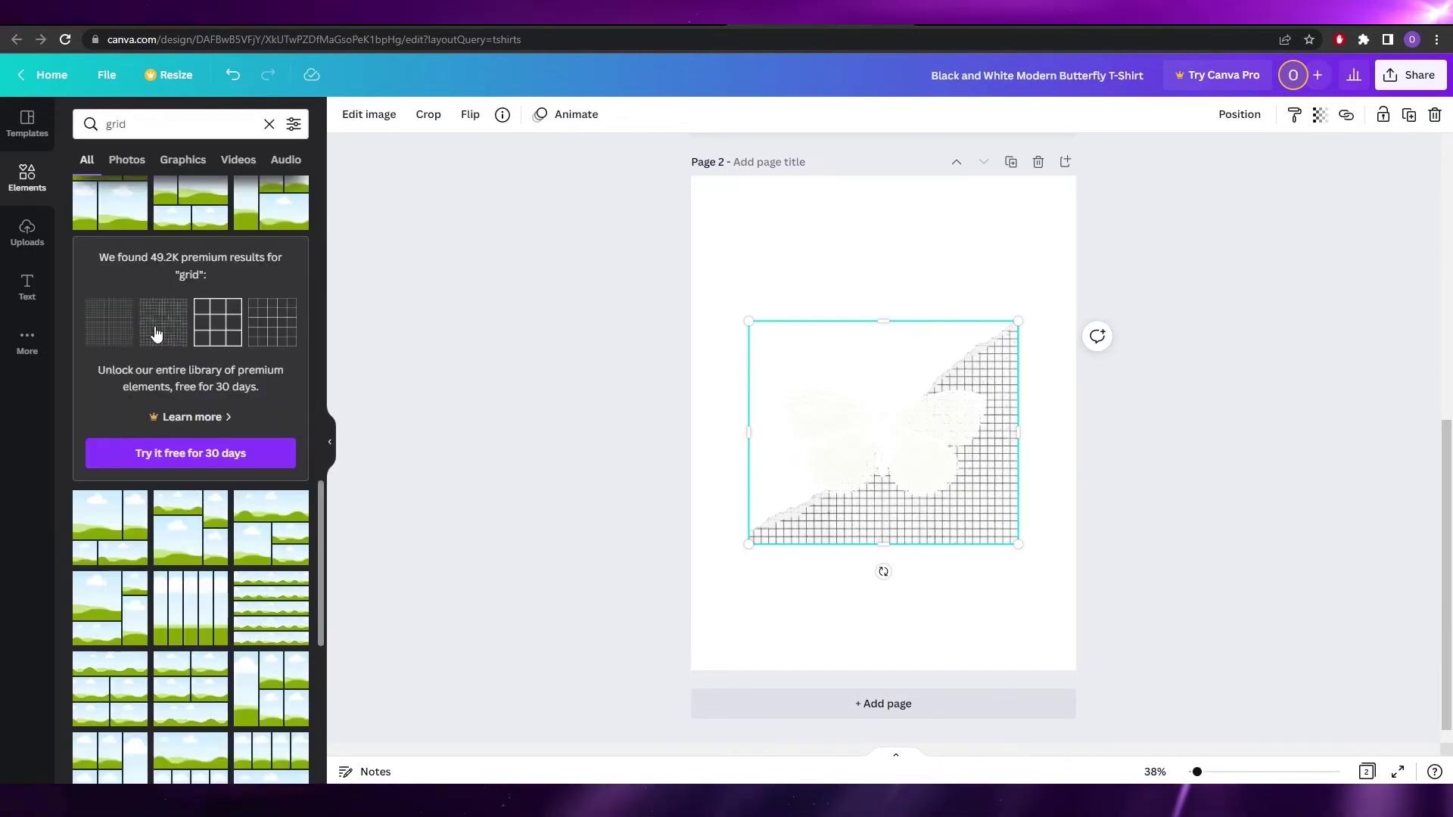
scroll(120, 333, "down", 15)
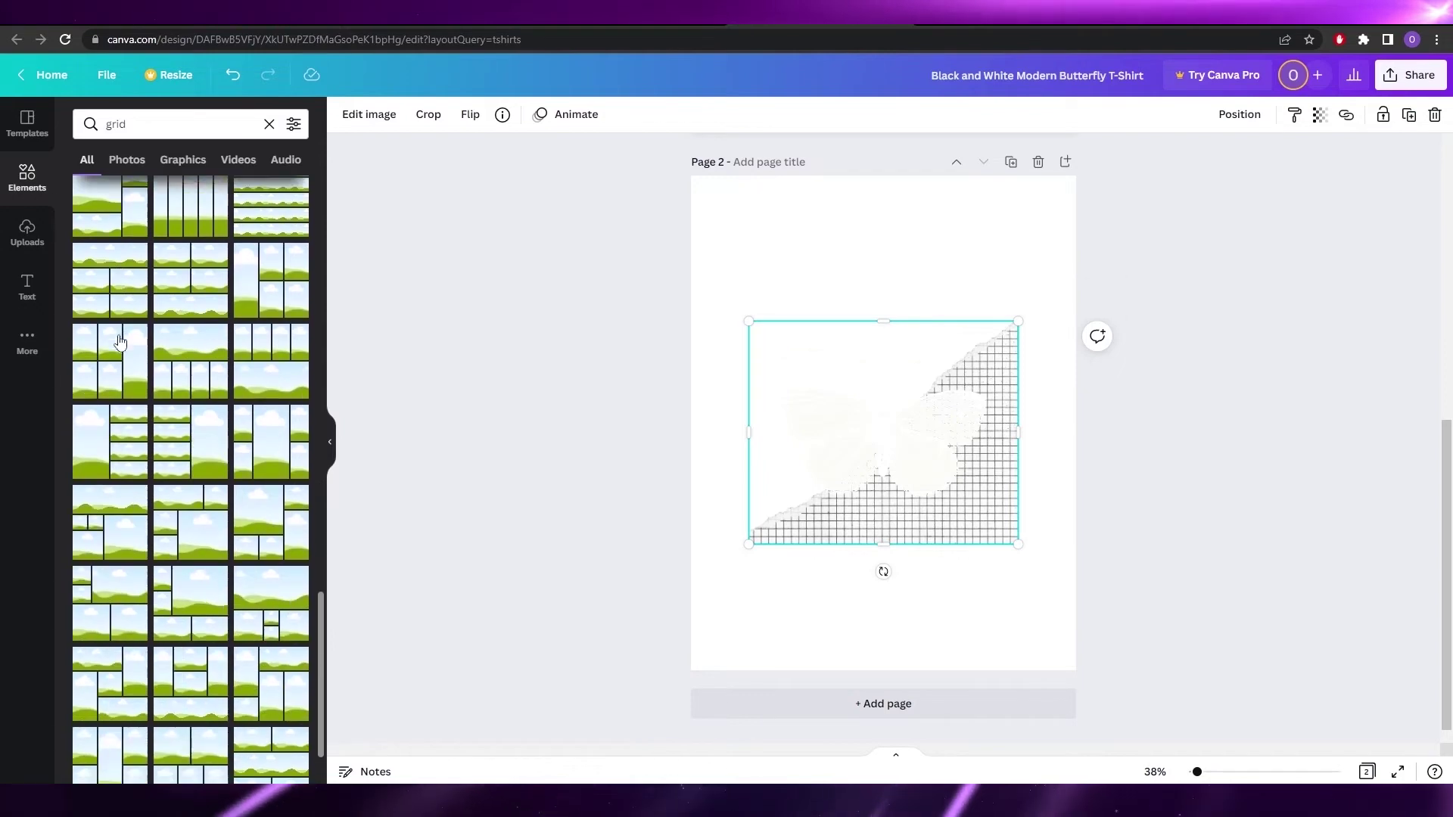
left_click(183, 160)
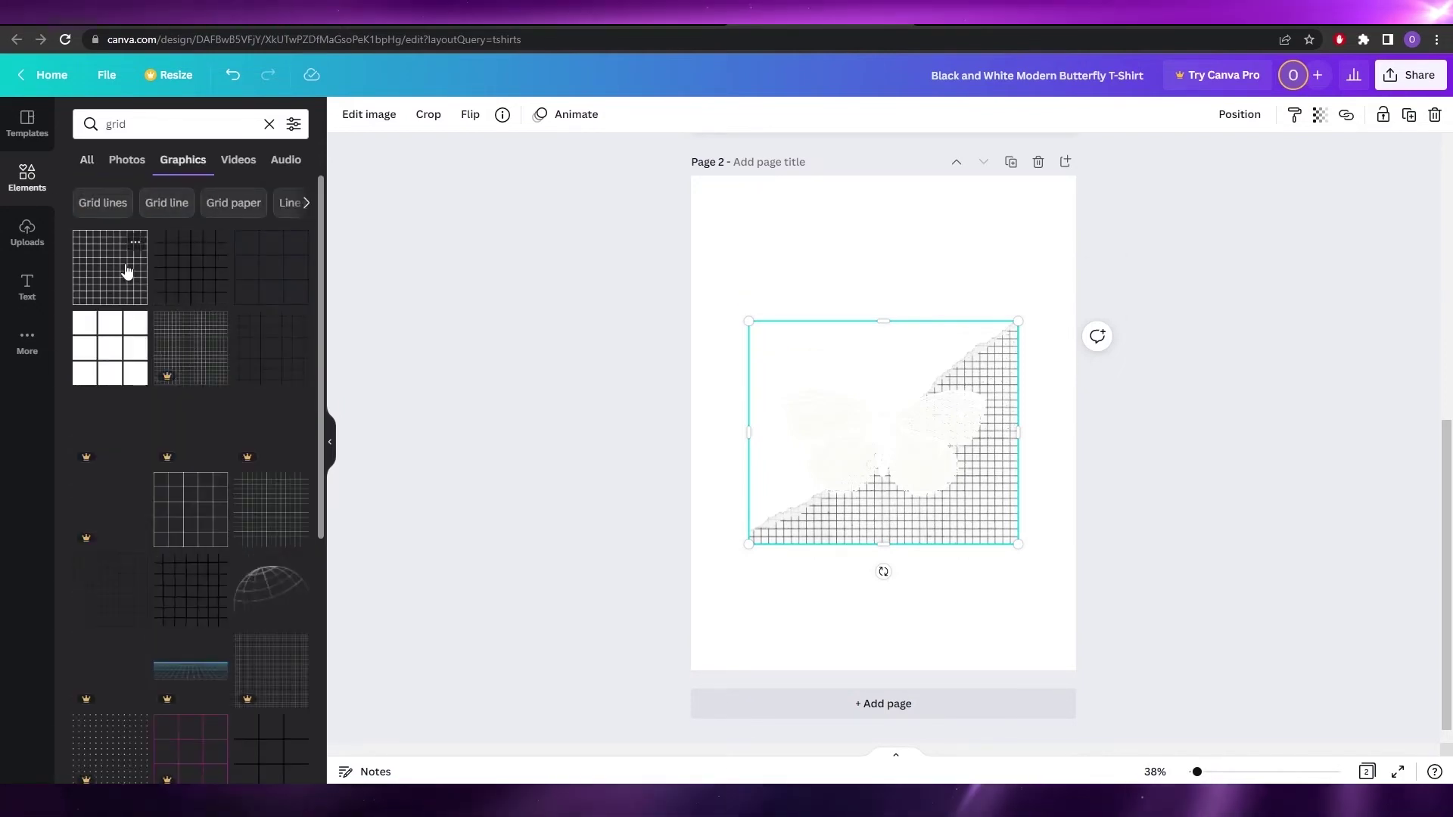
Step: Try the hand-drawn black grid graphic on page 2, then delete it from the design
scroll(227, 393, "down", 3)
scroll(265, 394, "down", 1)
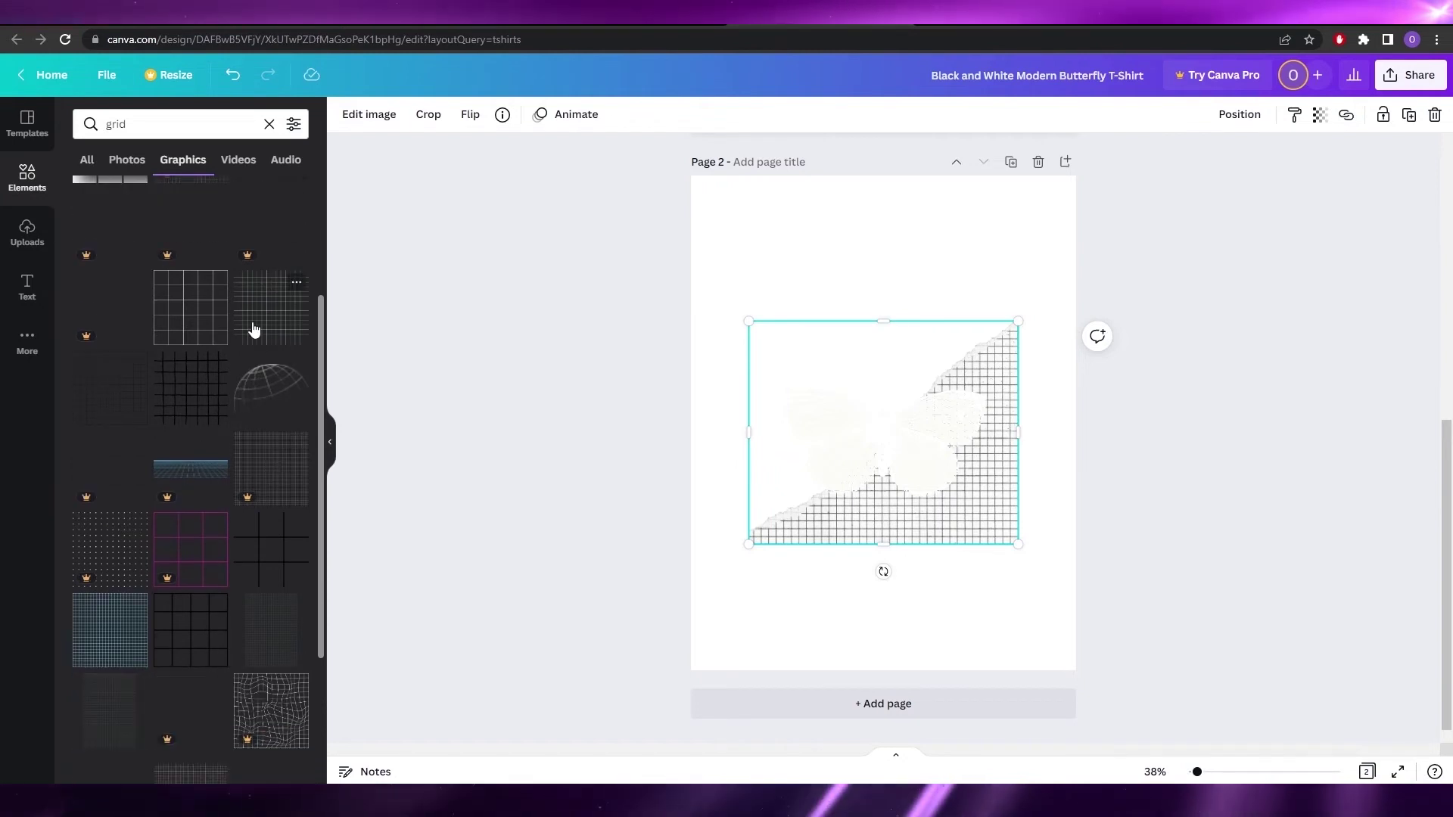
scroll(254, 428, "down", 8)
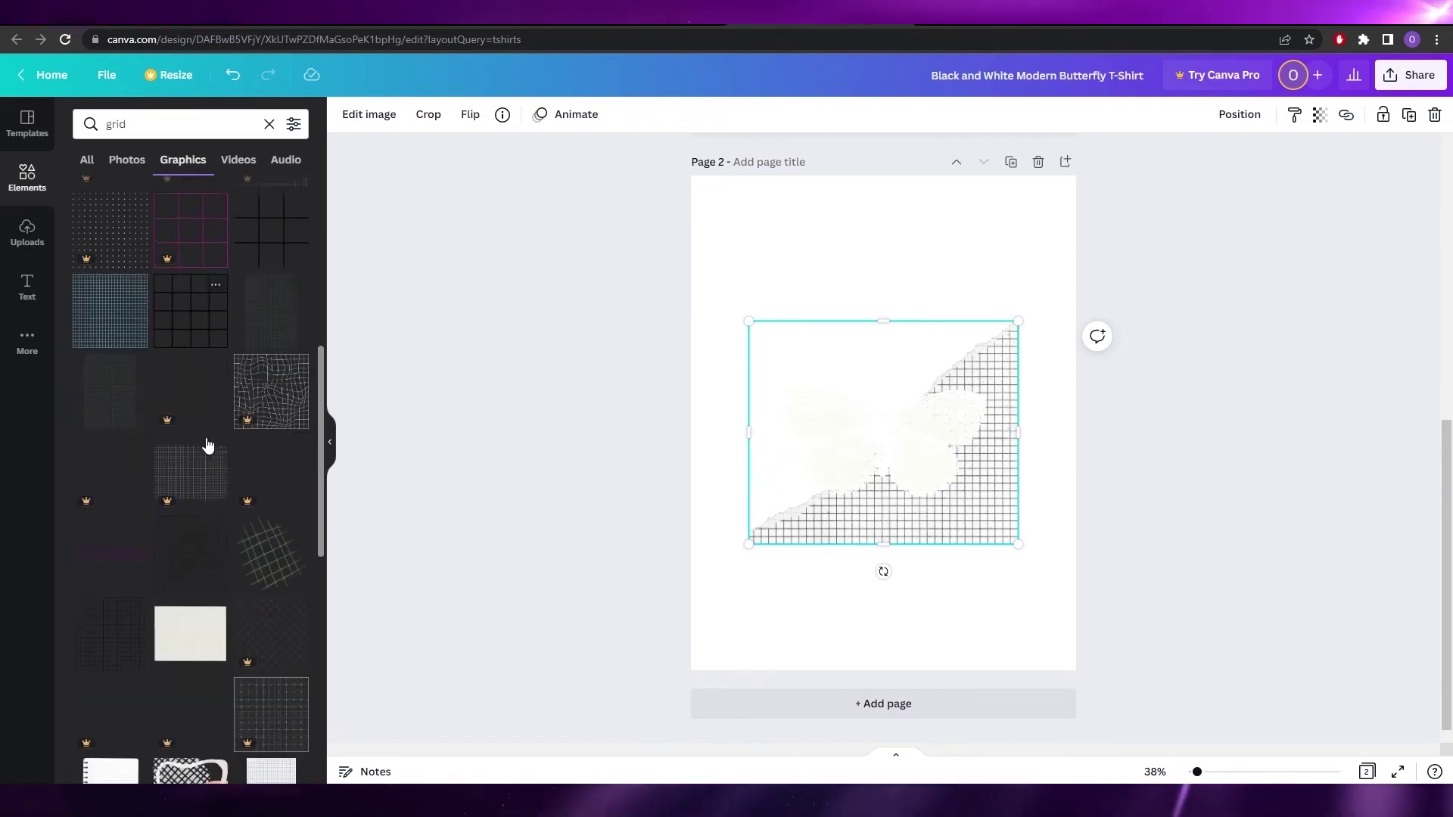
scroll(189, 521, "down", 12)
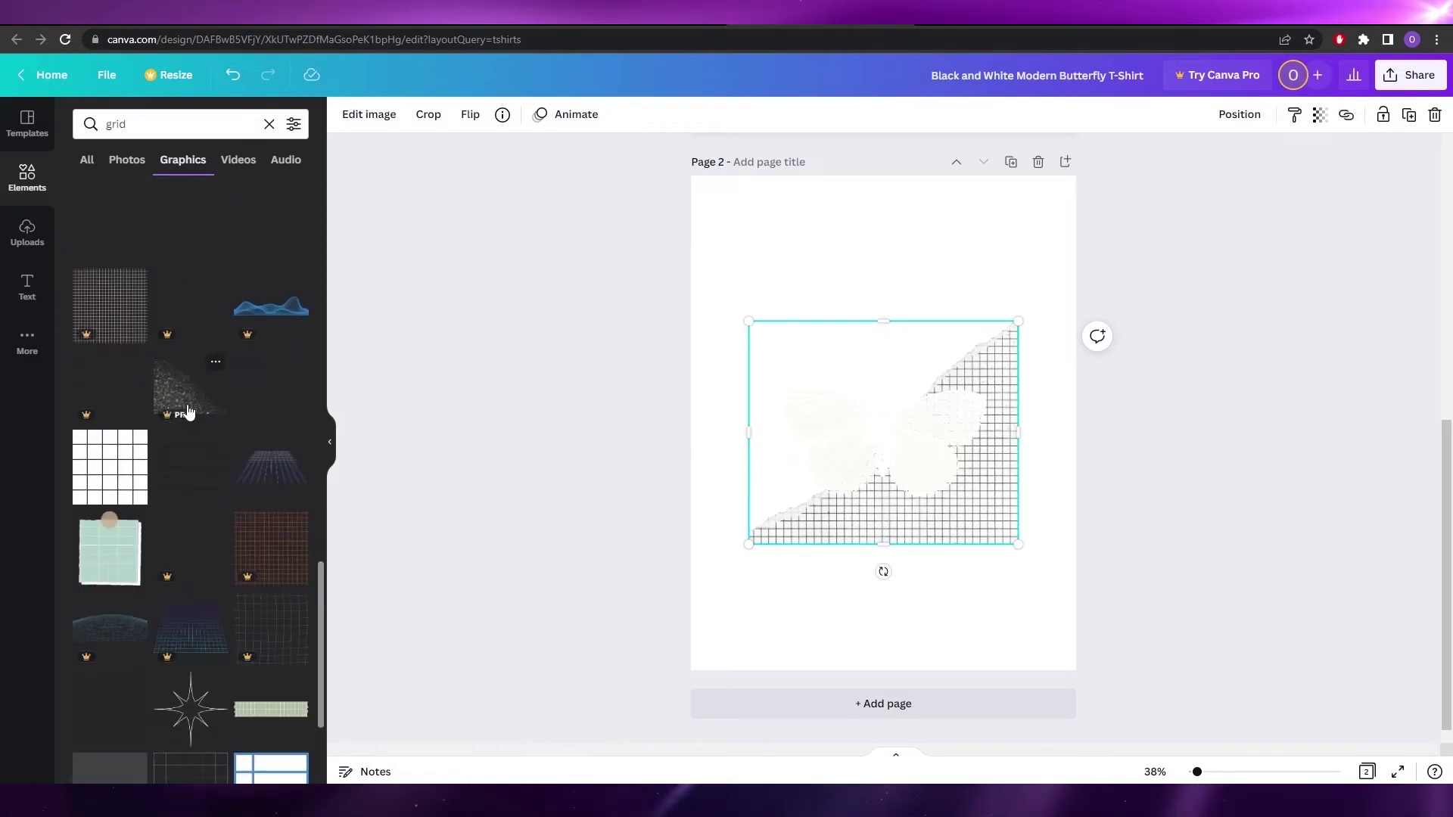
scroll(198, 413, "down", 5)
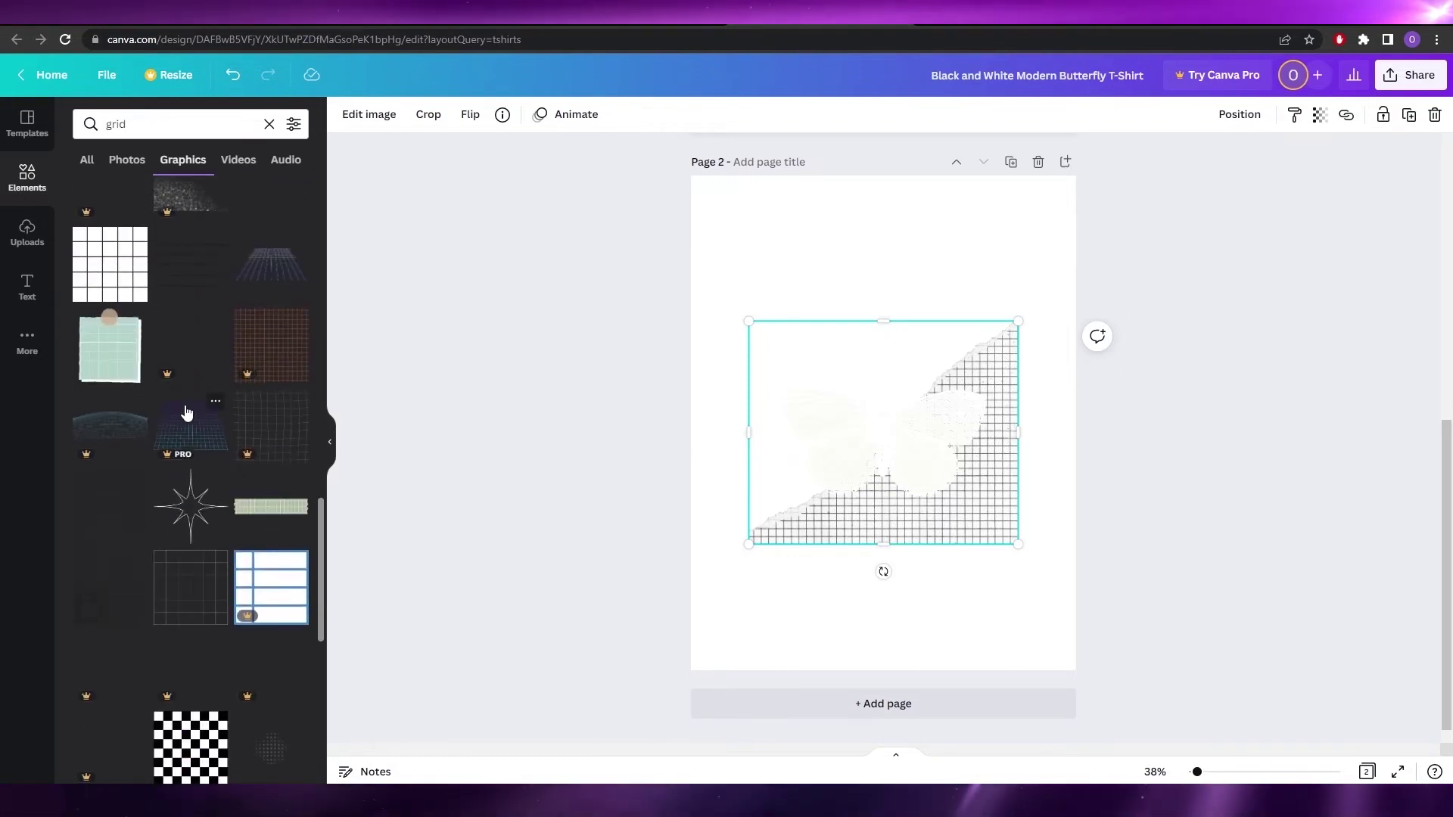
scroll(210, 514, "down", 5)
left_click(202, 445)
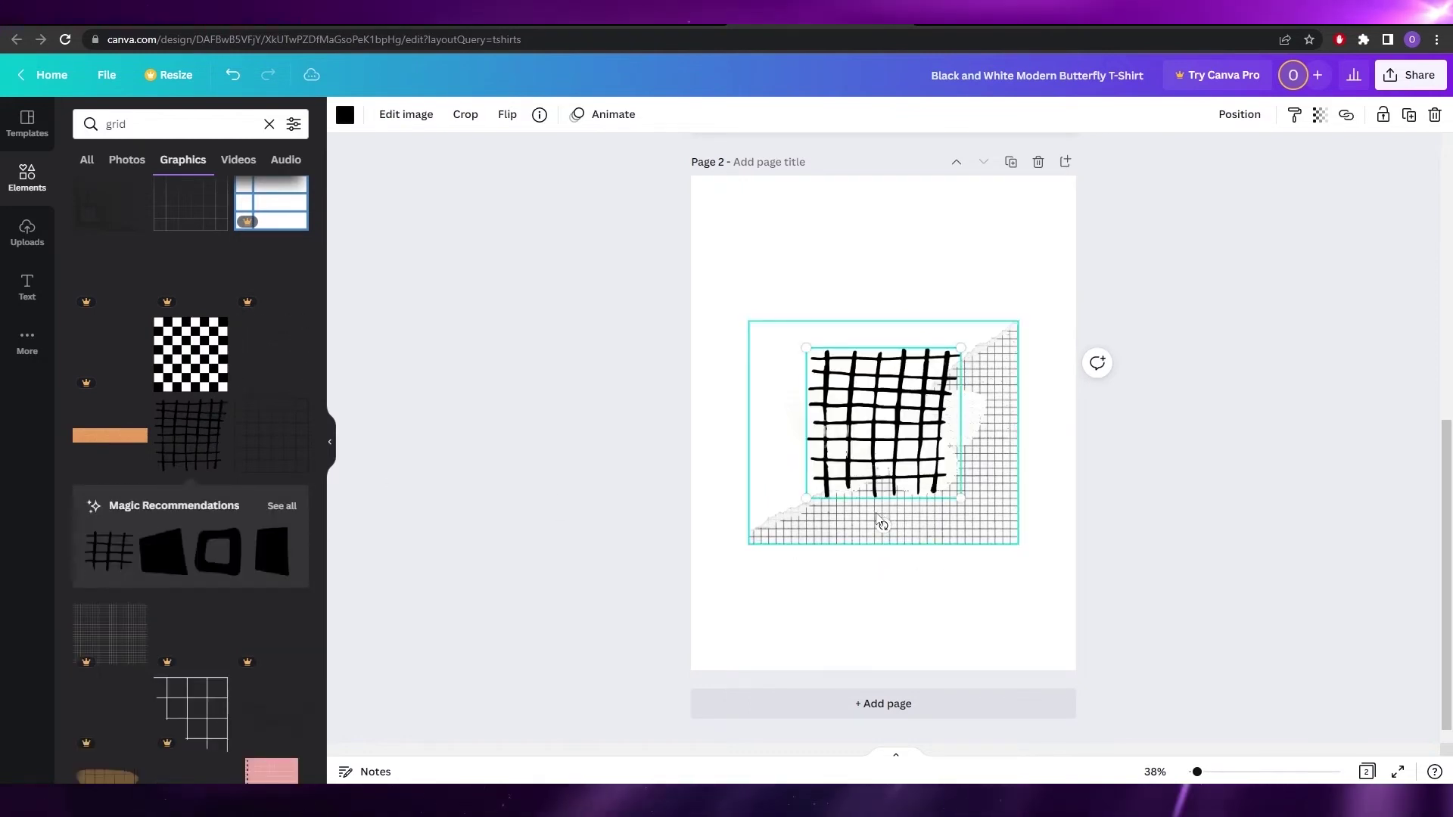
key("Delete")
Step: Filter the grid graphics to show only free ones
left_click(294, 123)
left_click(113, 519)
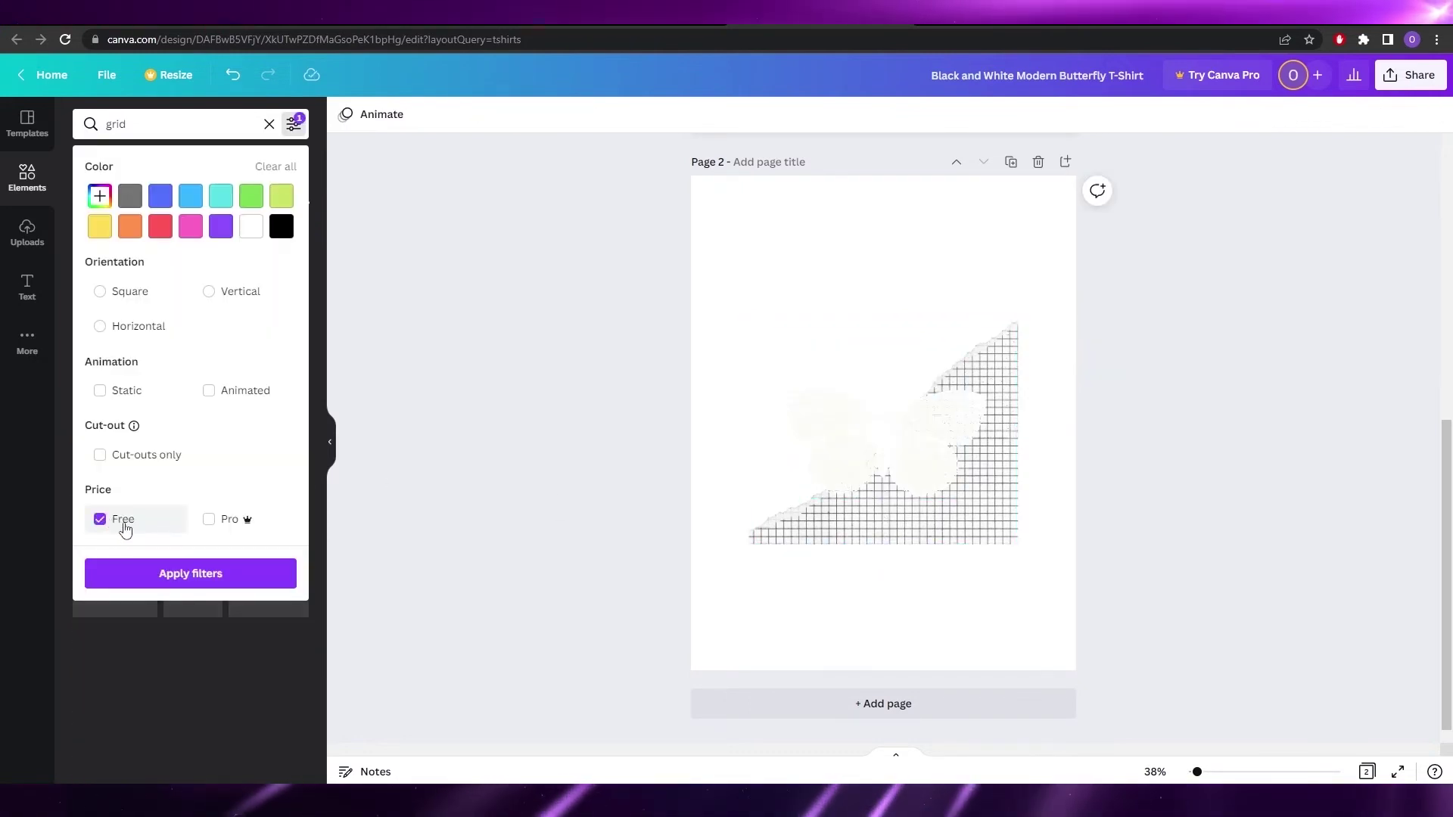
left_click(198, 573)
Step: Add the wavy blue mesh graphic to page 2, enlarge it over the butterfly artwork and align it with the torn grid's upper-left corner
scroll(202, 473, "down", 5)
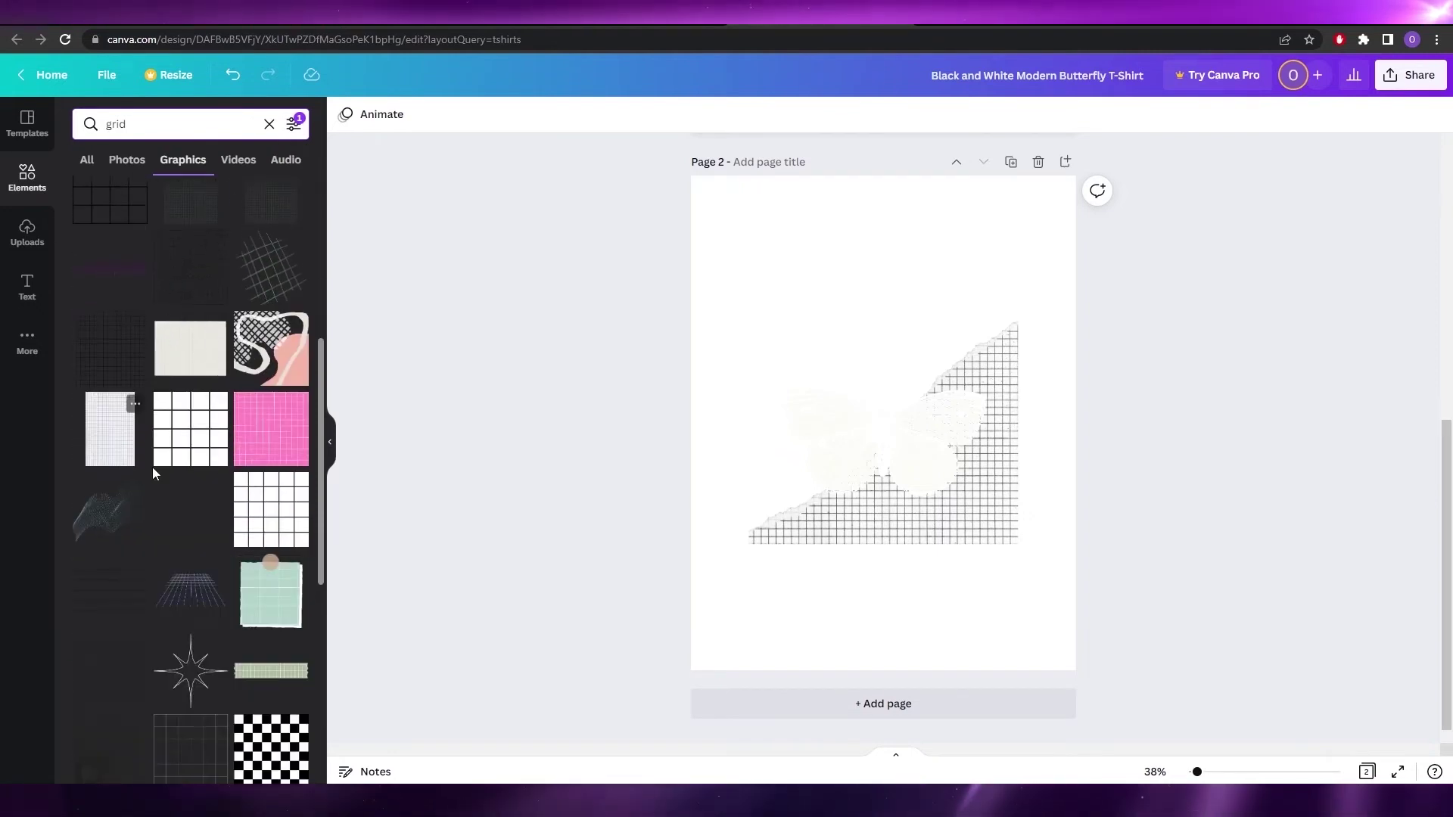
scroll(150, 424, "down", 3)
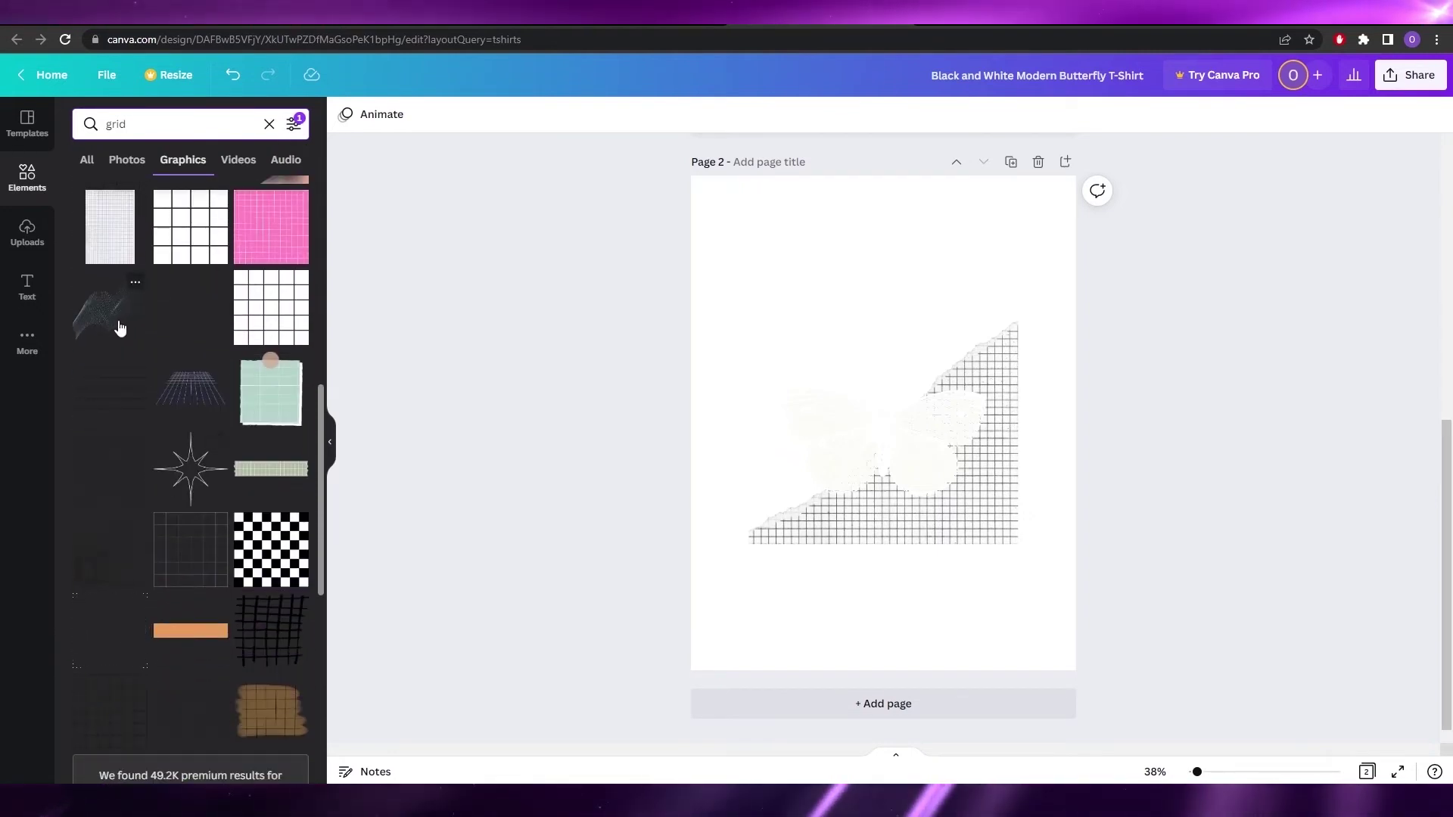
left_click(126, 326)
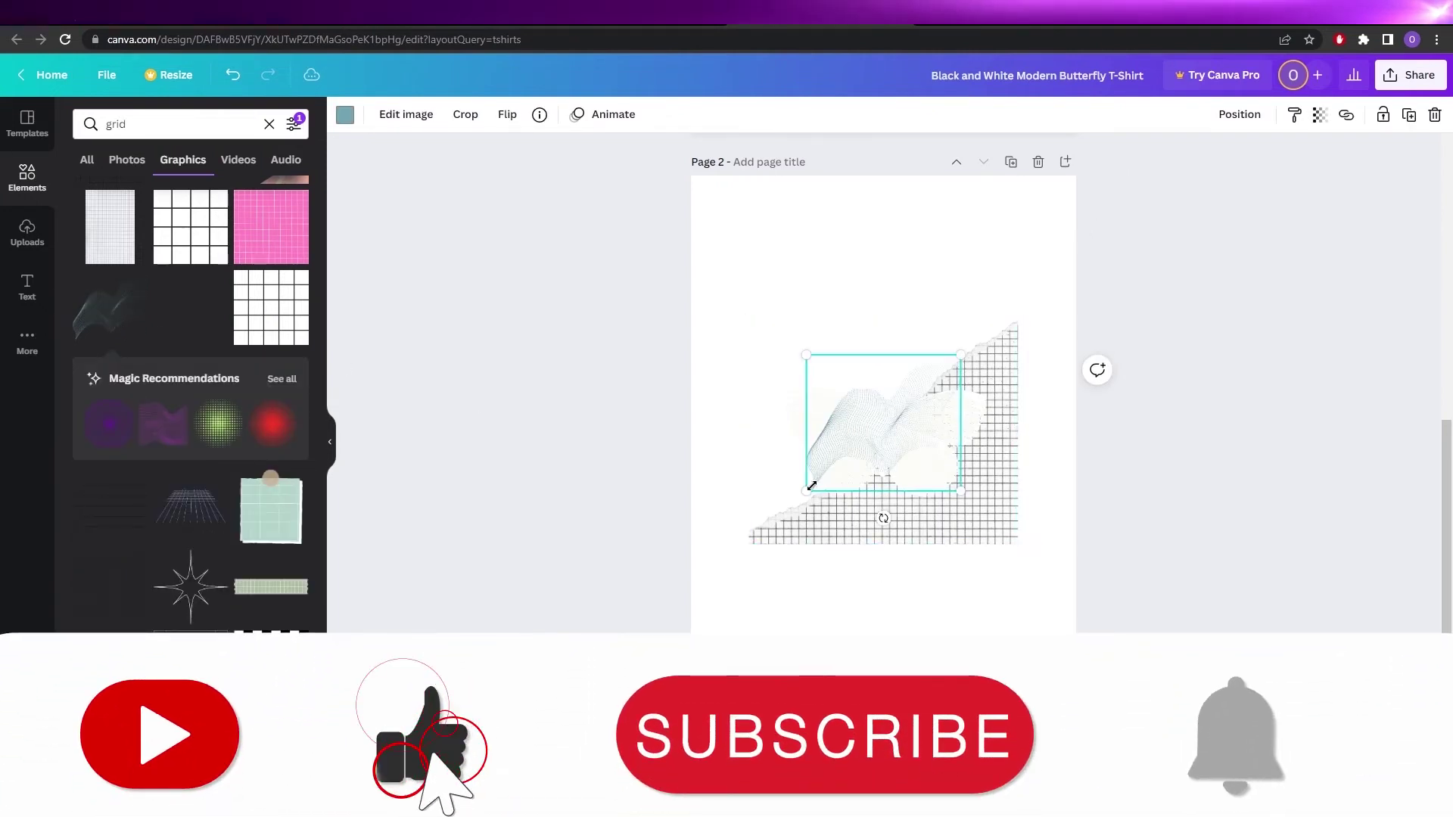
left_click_drag(811, 486, 740, 550)
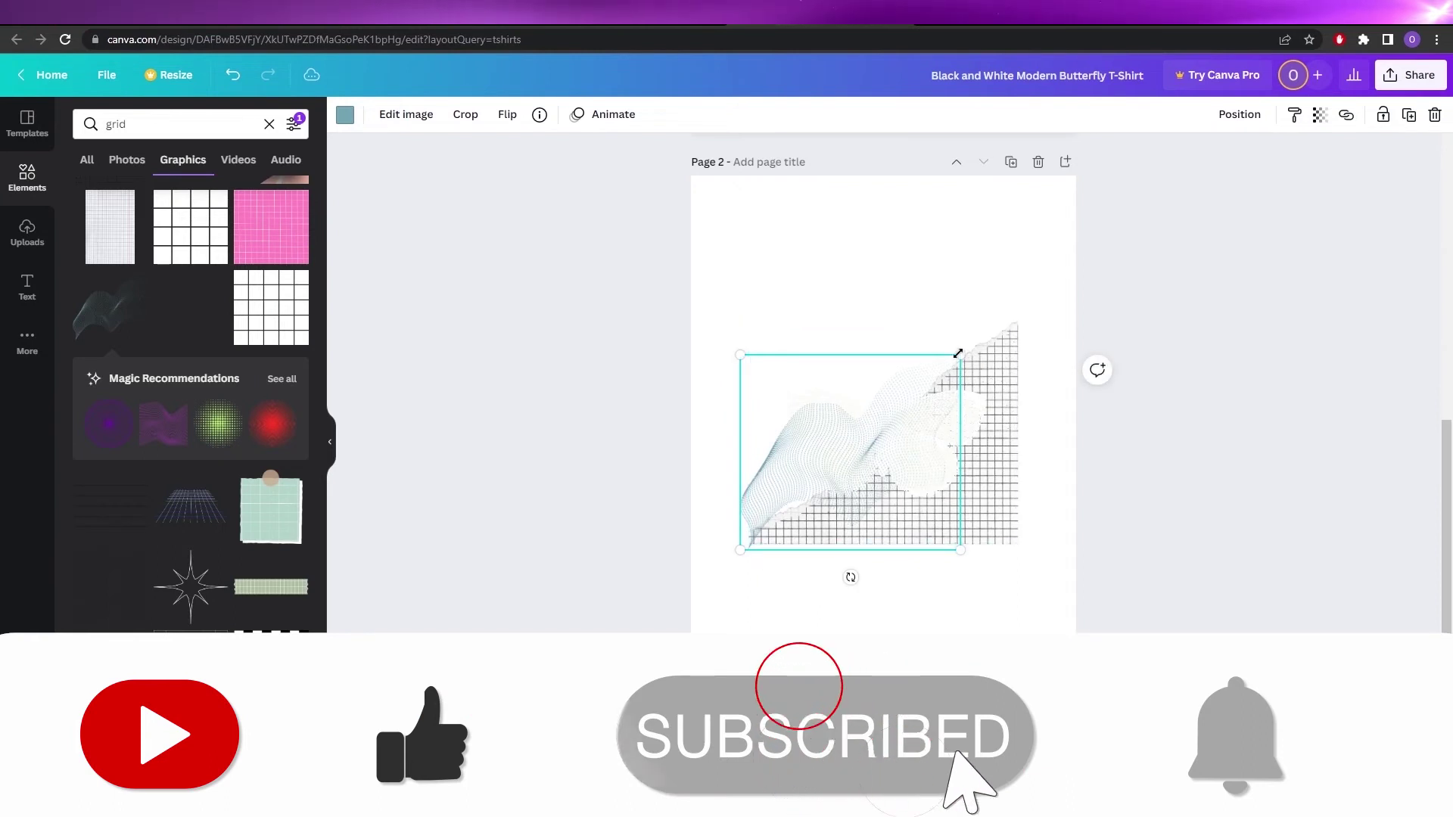
left_click_drag(958, 354, 1014, 307)
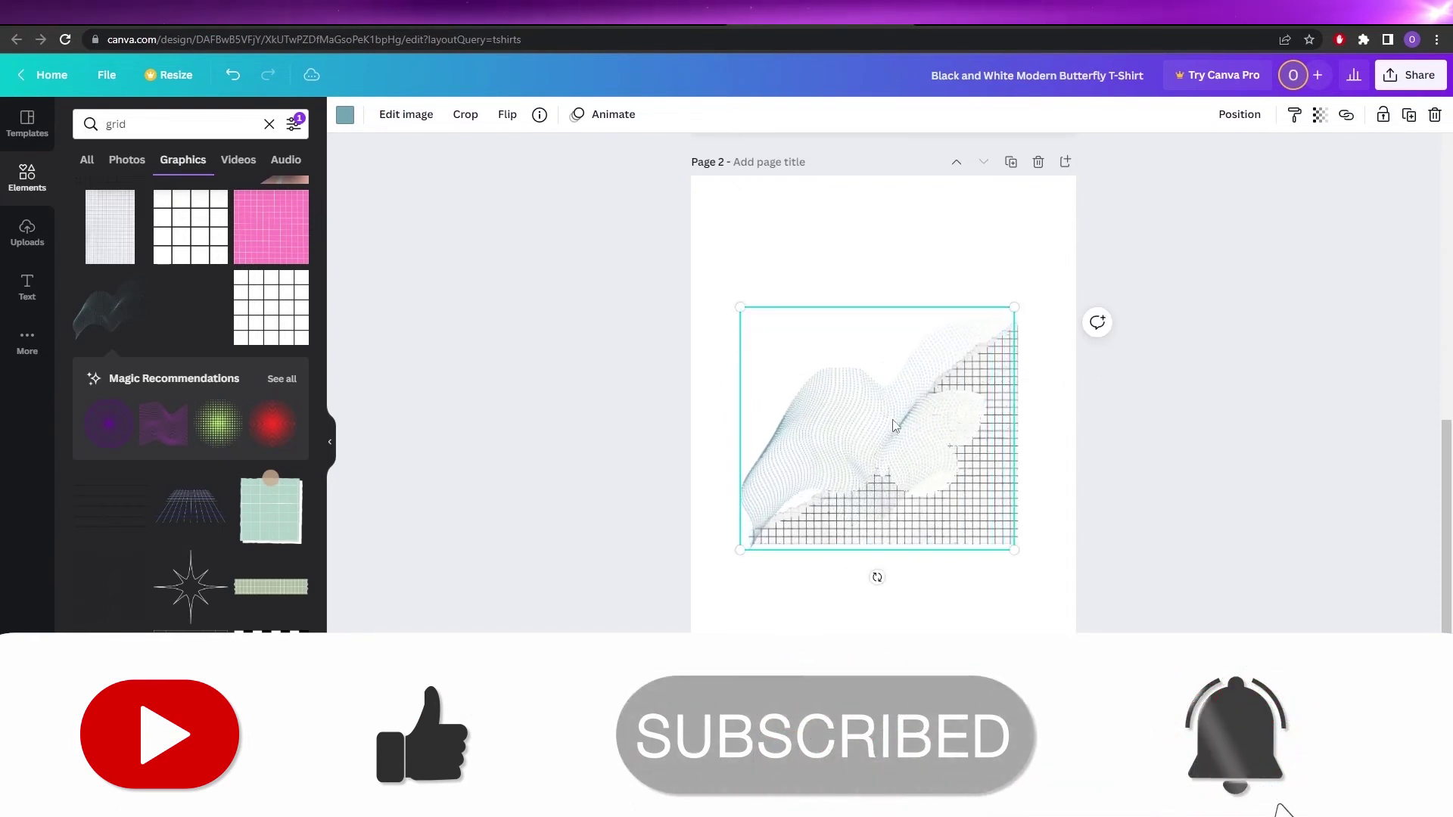
mouse_move(892, 425)
left_mouse_down()
mouse_move(915, 453)
mouse_move(825, 480)
mouse_move(943, 406)
mouse_move(888, 421)
mouse_move(910, 434)
left_mouse_up()
Step: Delete the torn grid graphic beneath the mesh and resize the wavy mesh to about 9.8 wide by 8.7 high
left_click_drag(1018, 555, 965, 515)
left_click(1016, 535)
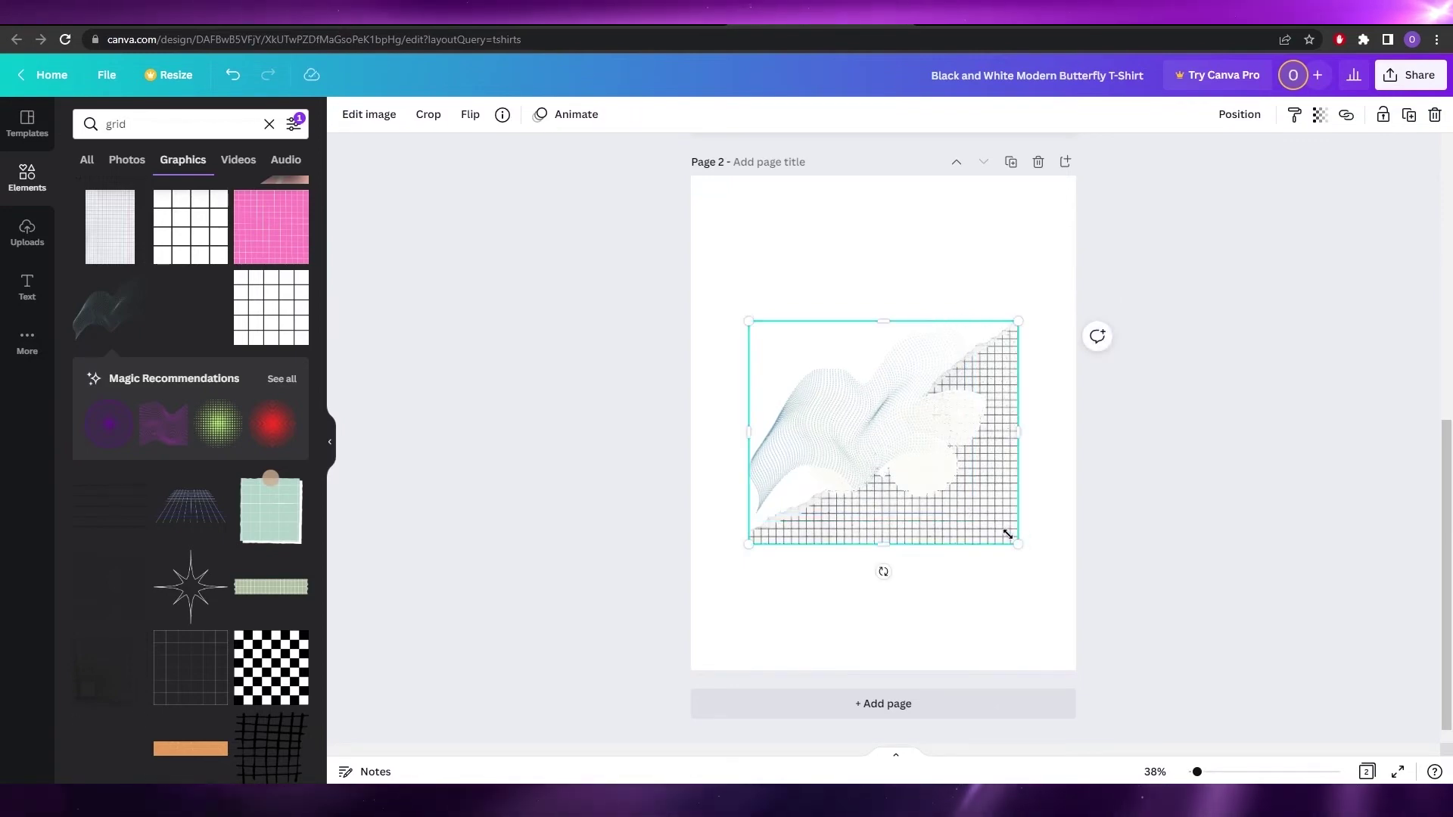
key("Delete")
left_click(889, 429)
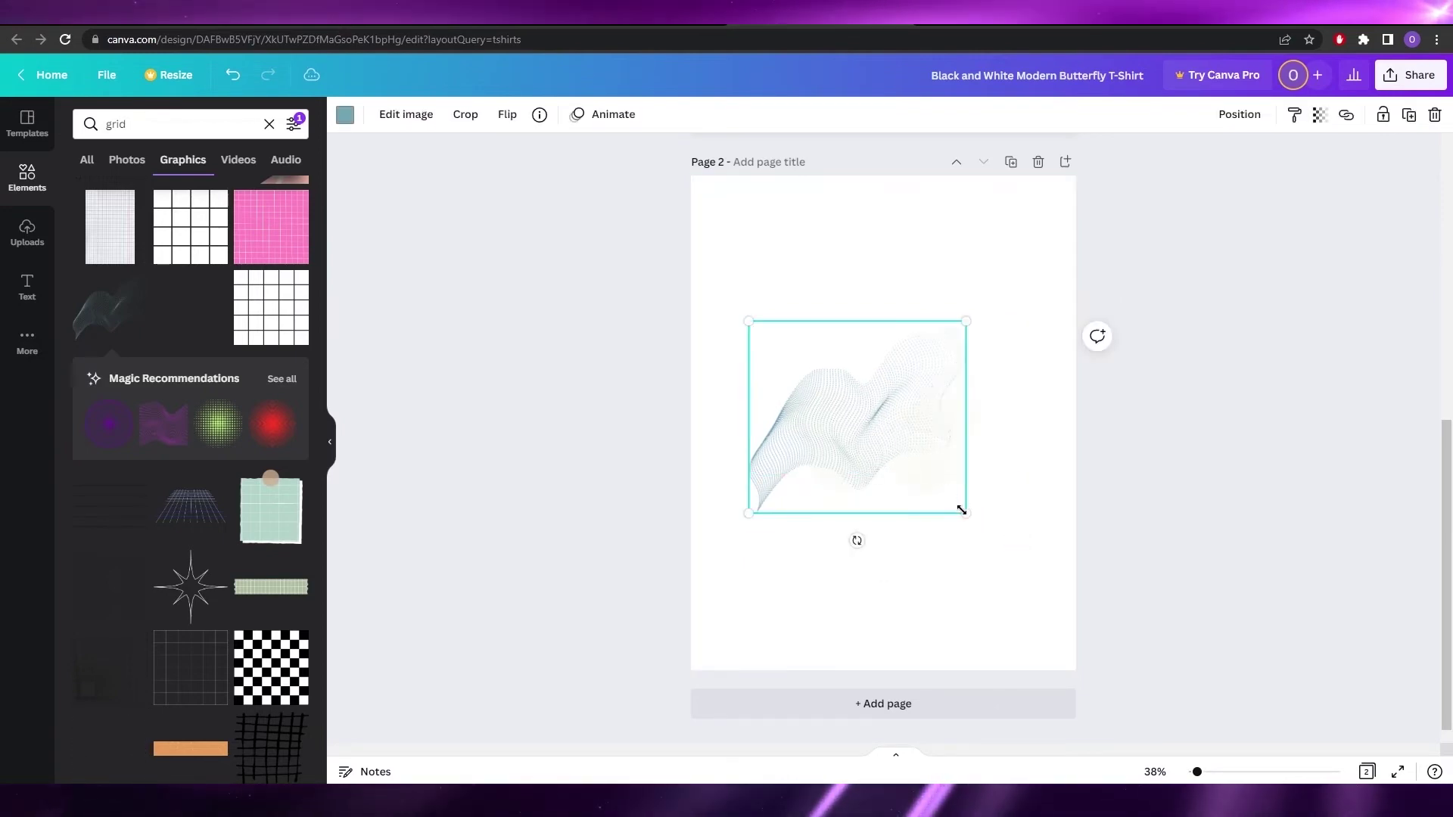
left_click_drag(964, 512, 1018, 556)
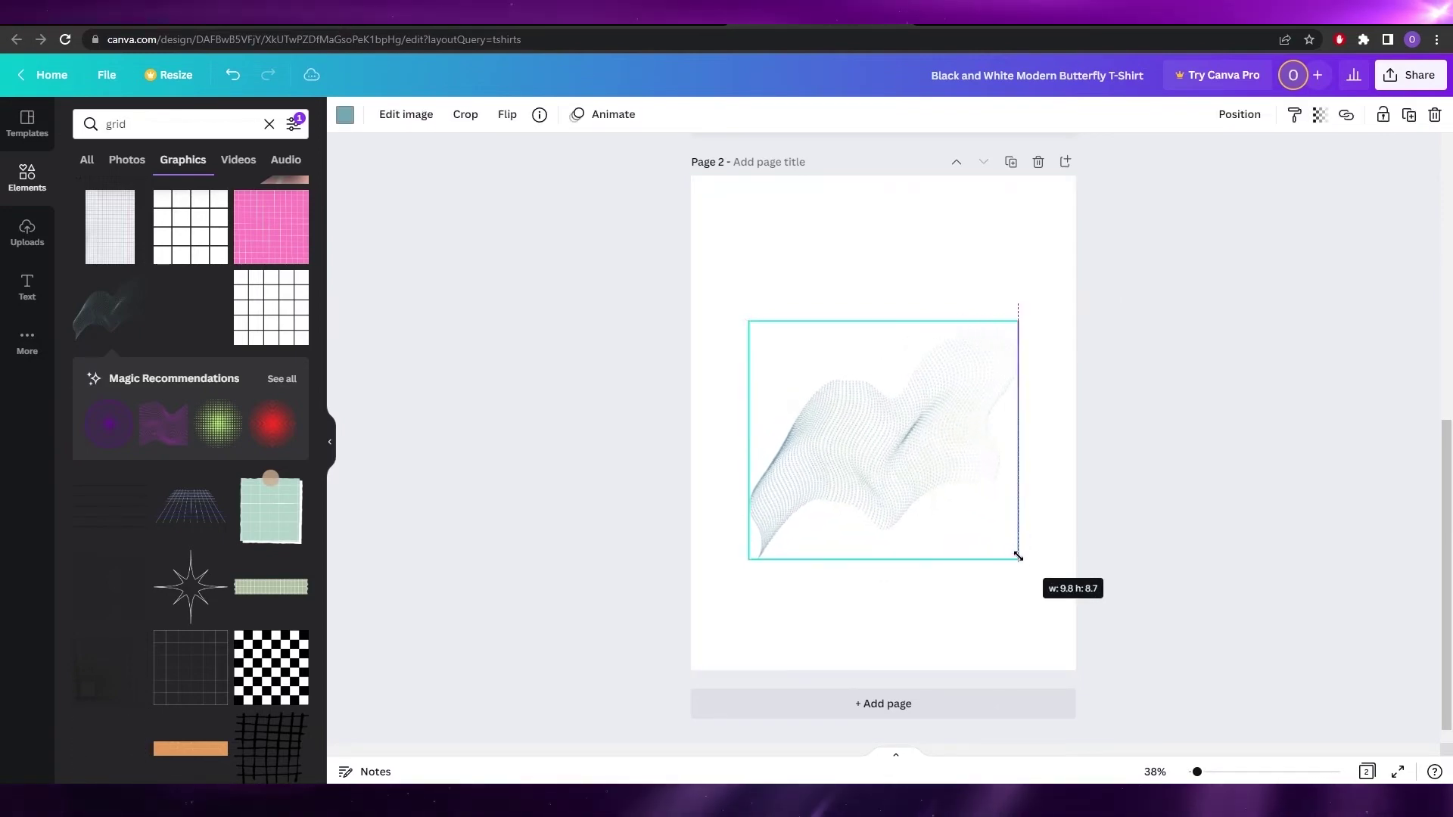
Step: Recolor the wavy mesh on page 2 white and set the page background to black
left_click(346, 114)
left_click(250, 191)
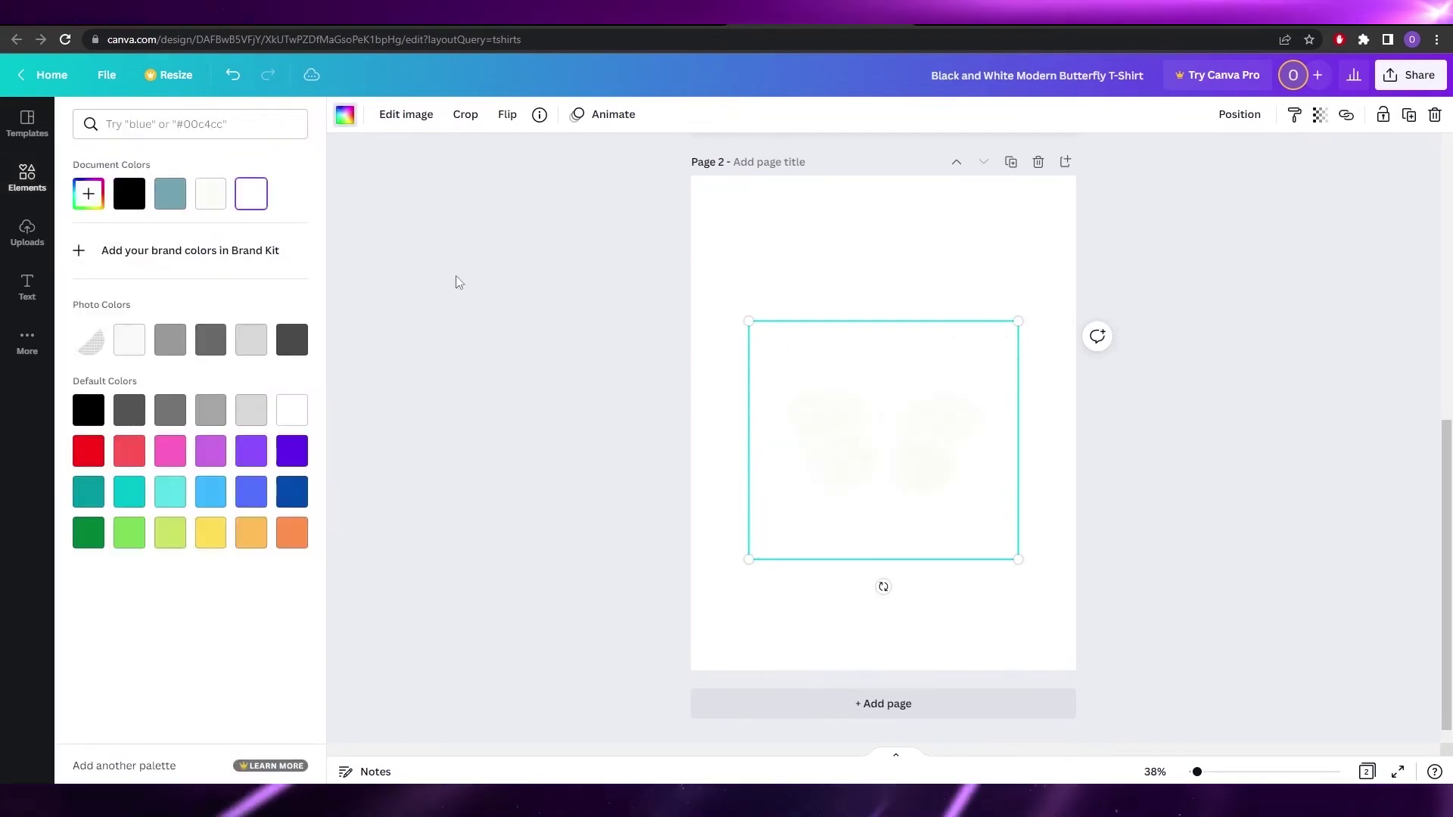
left_click(611, 346)
left_click(771, 214)
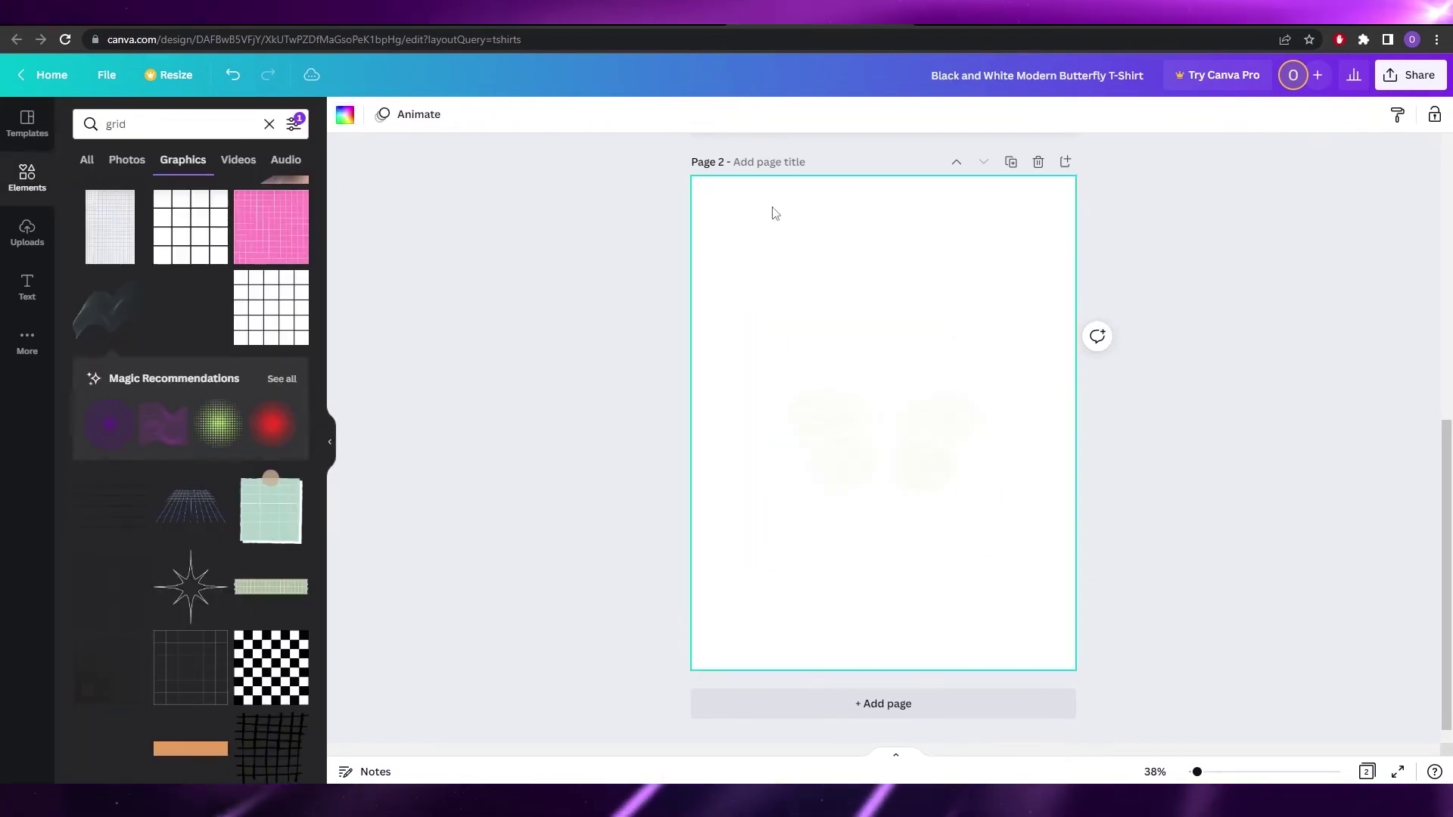
left_click(344, 117)
left_click(127, 194)
left_click(554, 334)
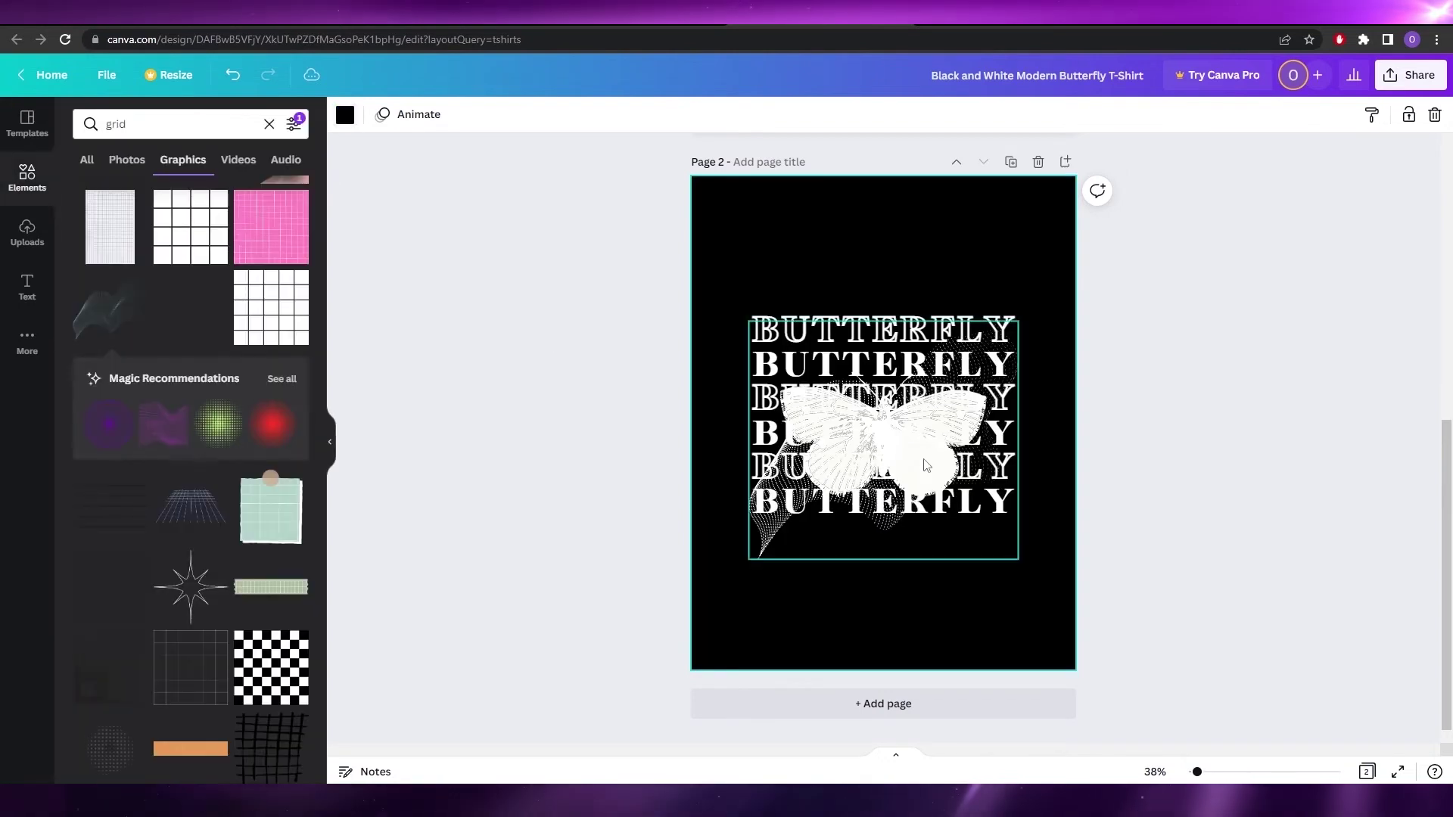
Step: Set the page 2 butterfly's first color to off-white and its second color to black
left_click(864, 450)
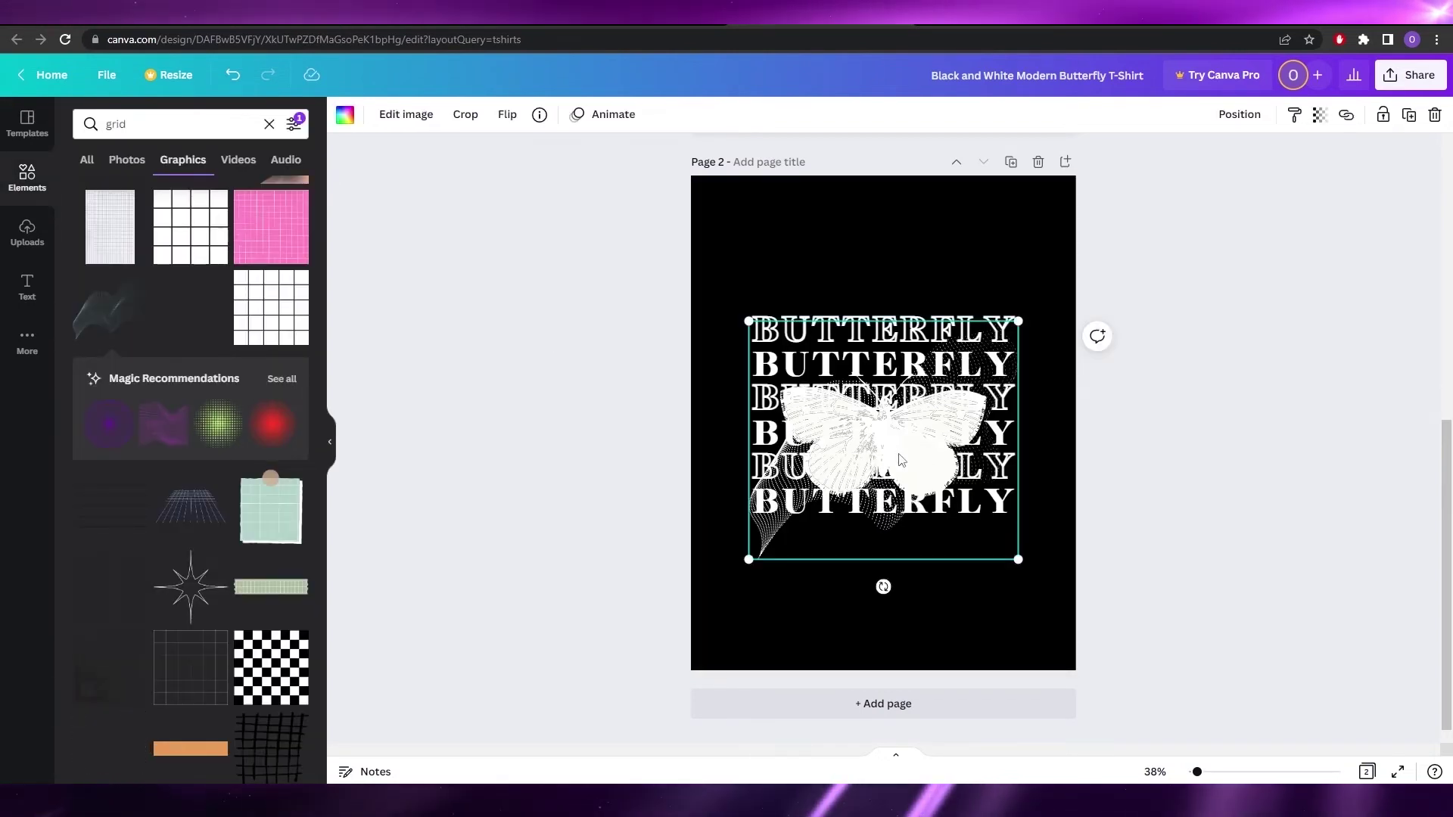
left_click(920, 481)
left_click(346, 116)
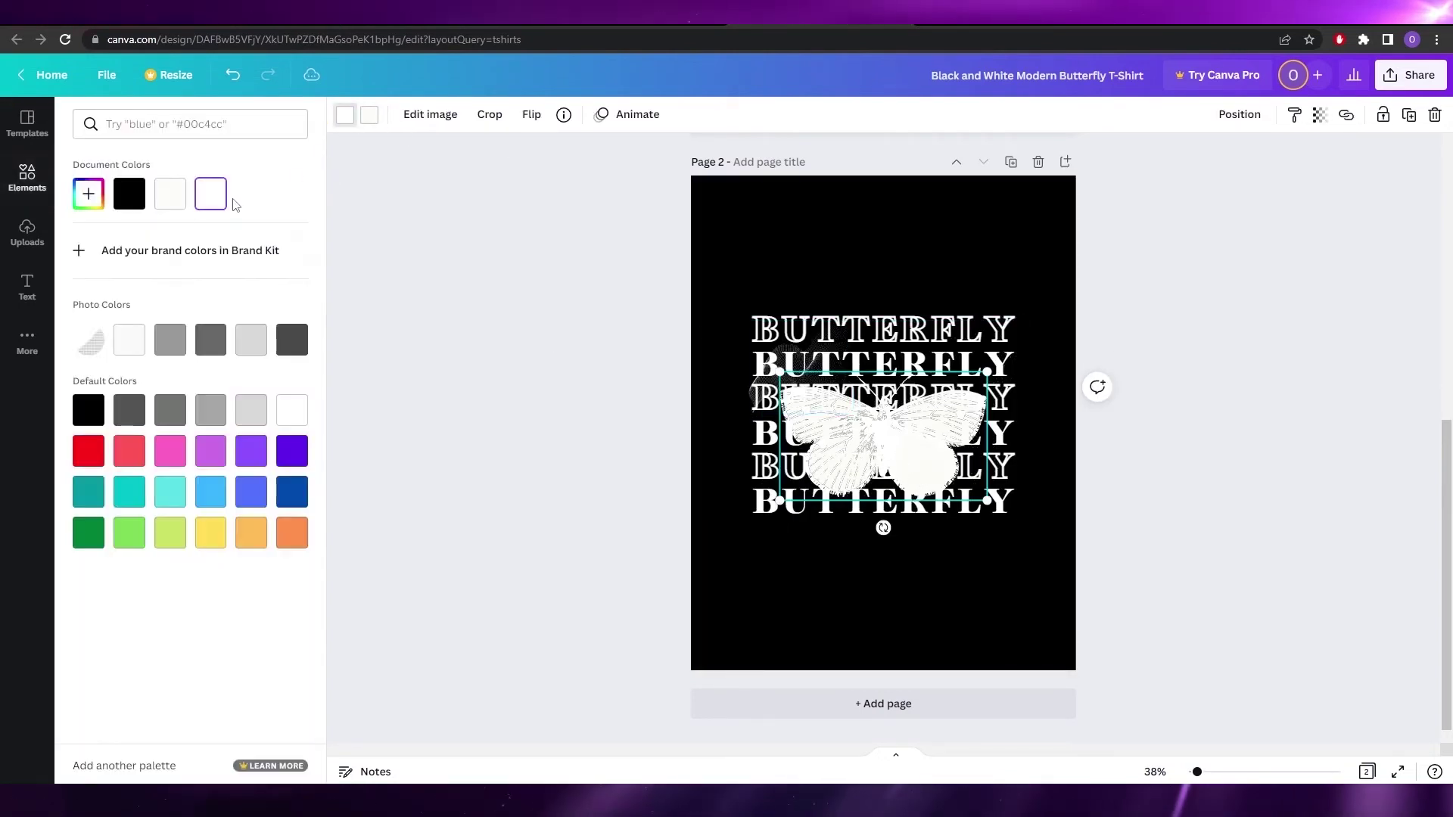
left_click(130, 194)
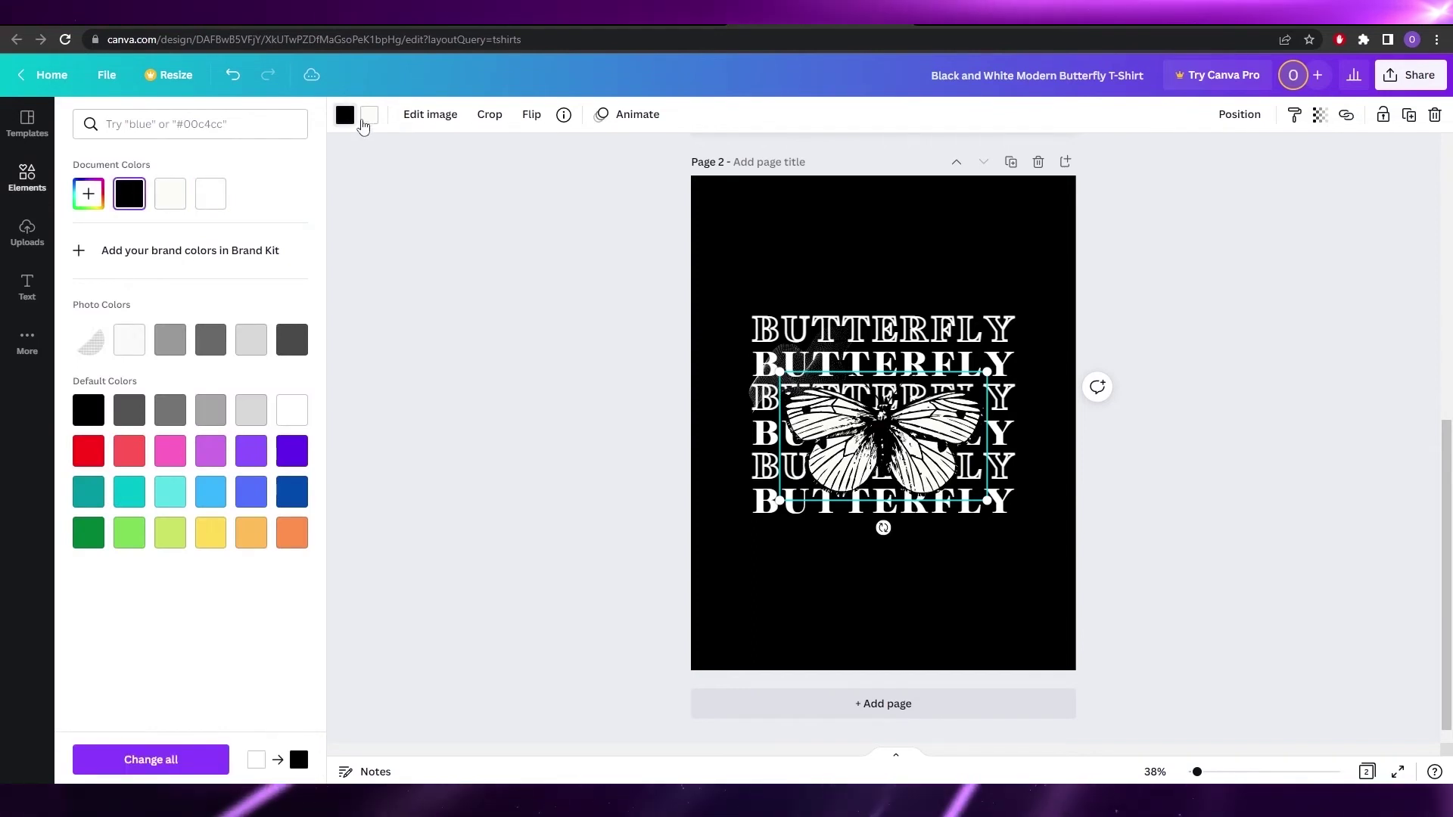
left_click(170, 194)
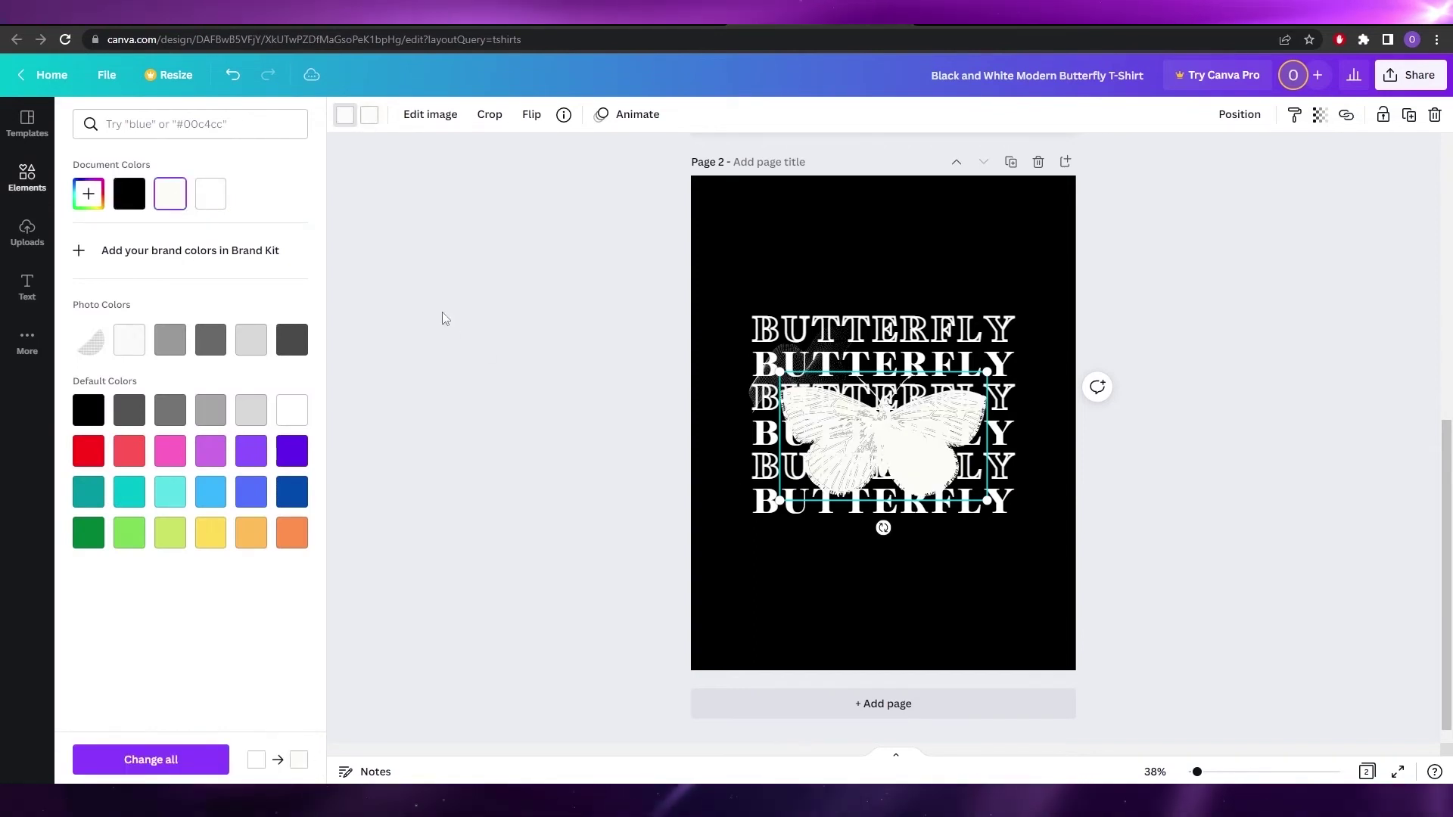
left_click(369, 115)
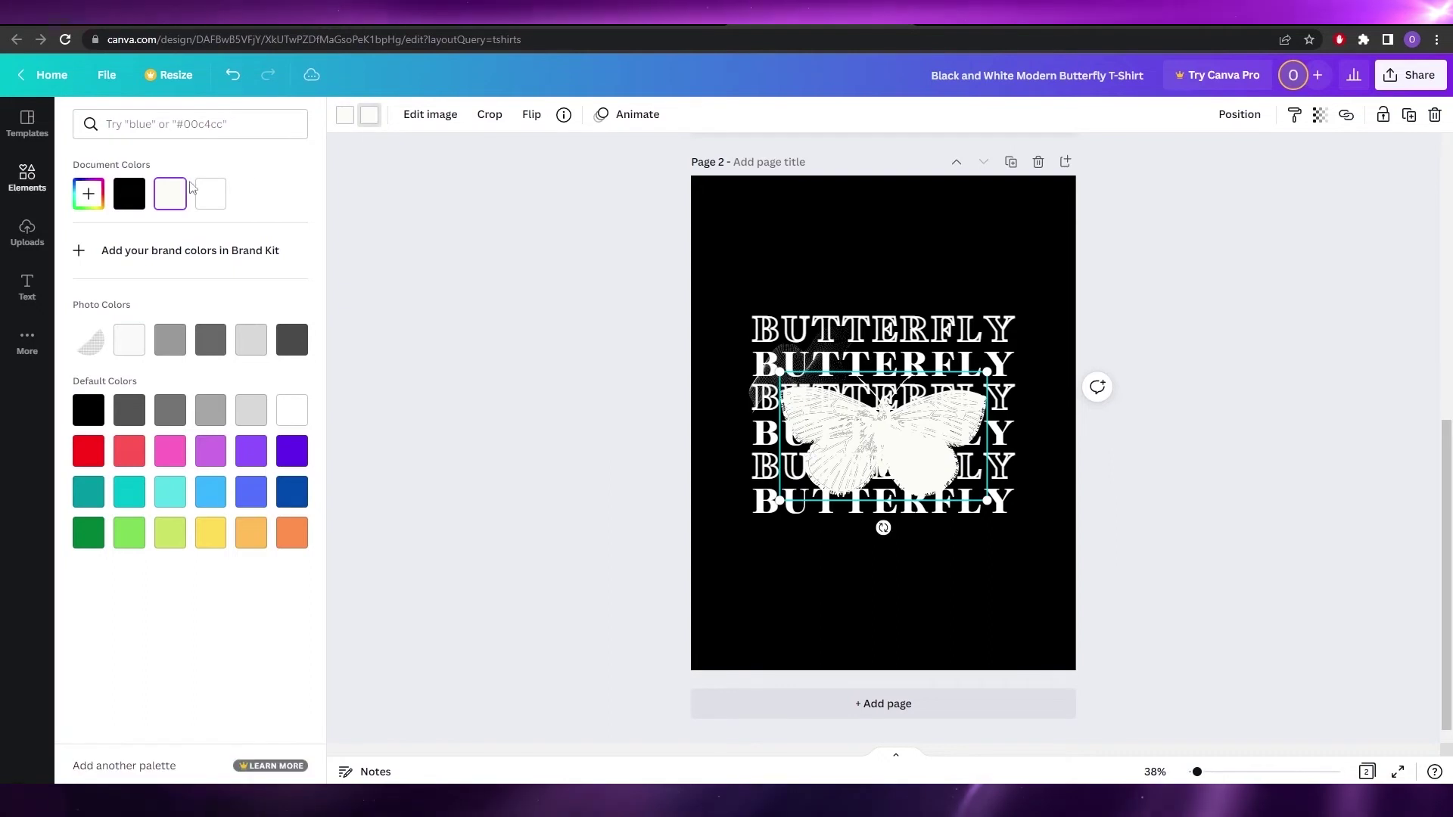
left_click(129, 194)
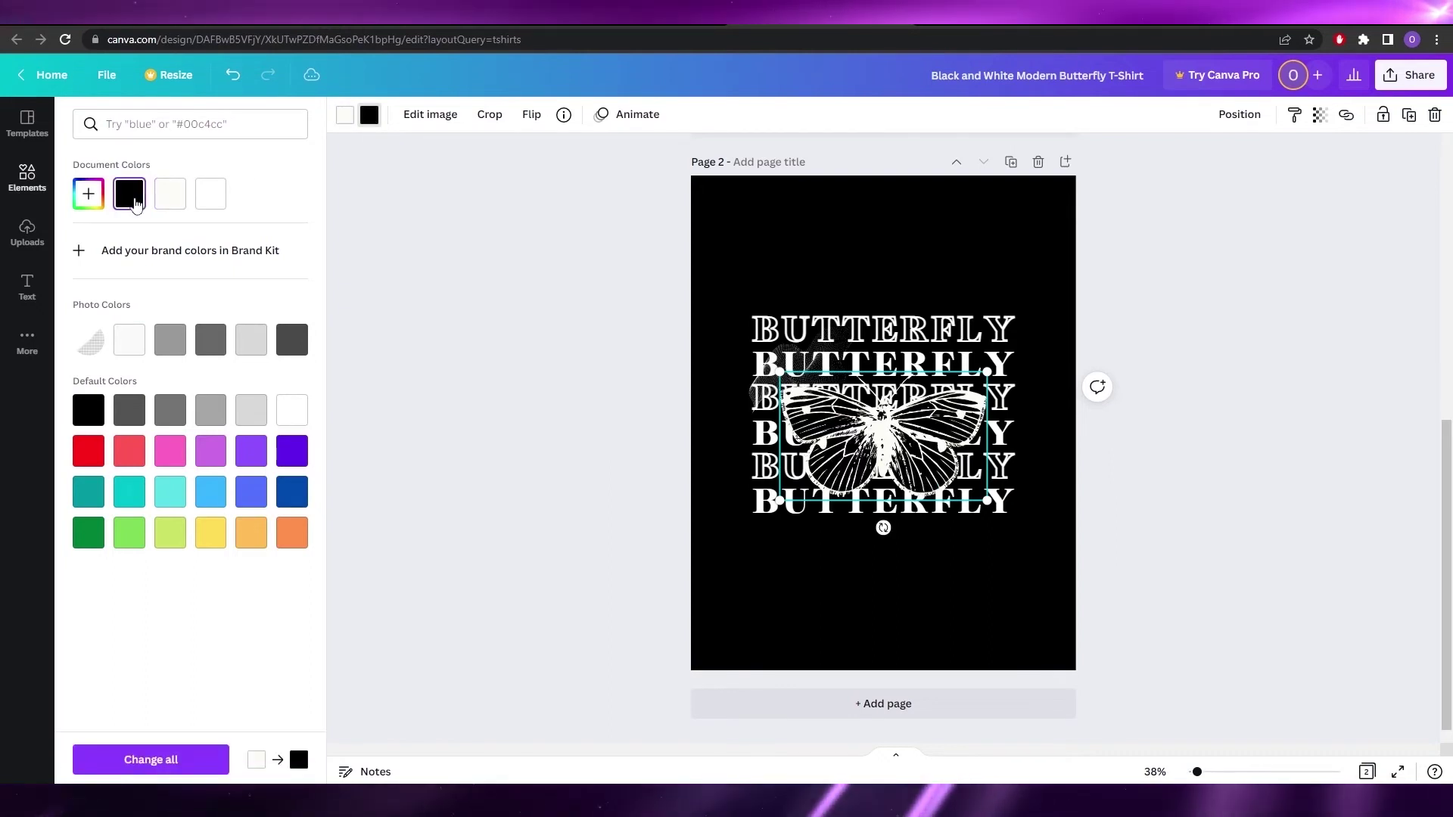
key("Escape")
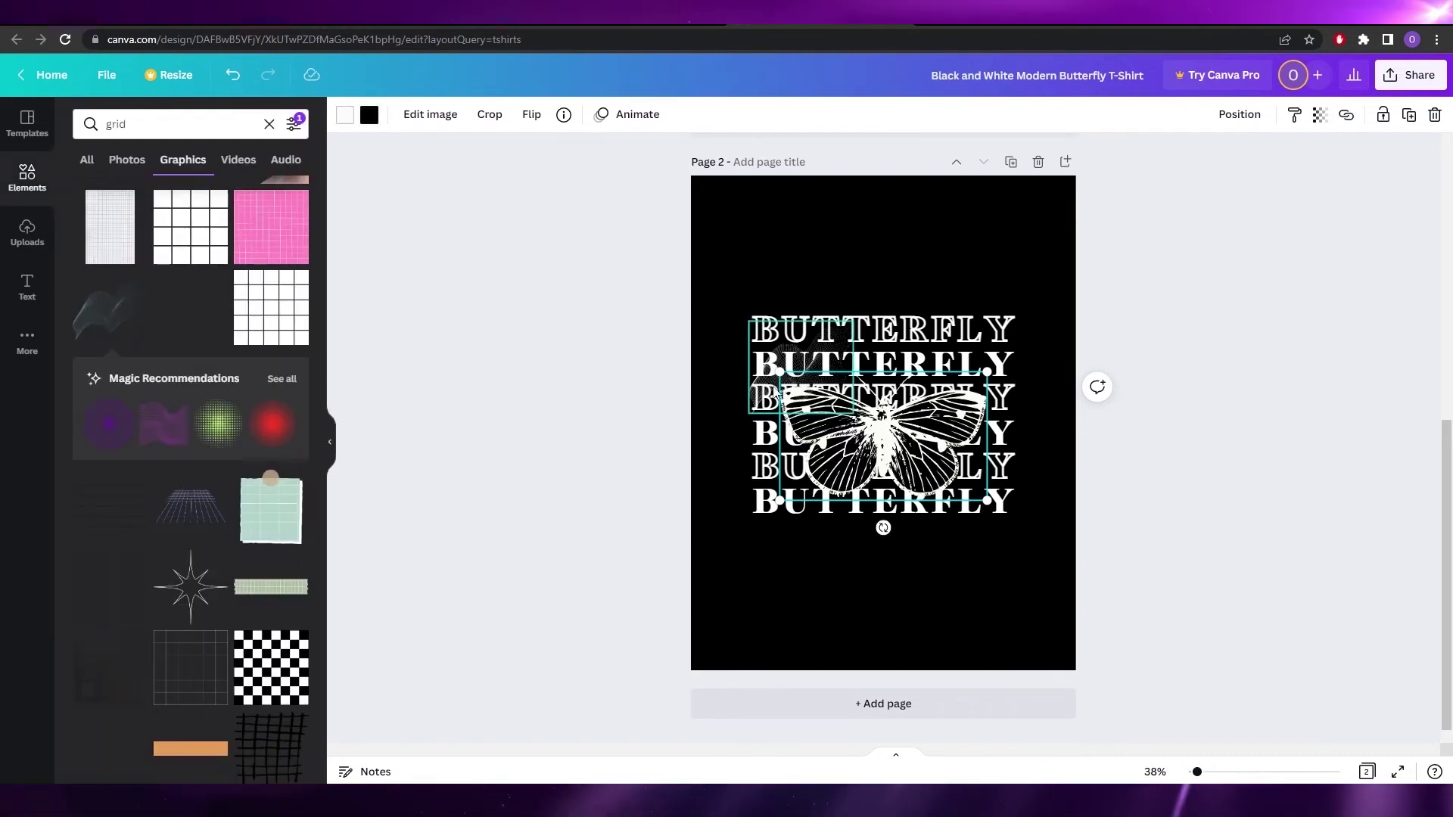
Step: Enlarge the wavy mesh on page 2 and reposition it to span the page width across the butterfly artwork
left_click(768, 392)
left_click_drag(854, 413, 1062, 557)
left_click_drag(976, 532, 1090, 538)
left_click_drag(883, 349, 779, 255)
left_click_drag(1029, 474, 950, 464)
left_click(1118, 491)
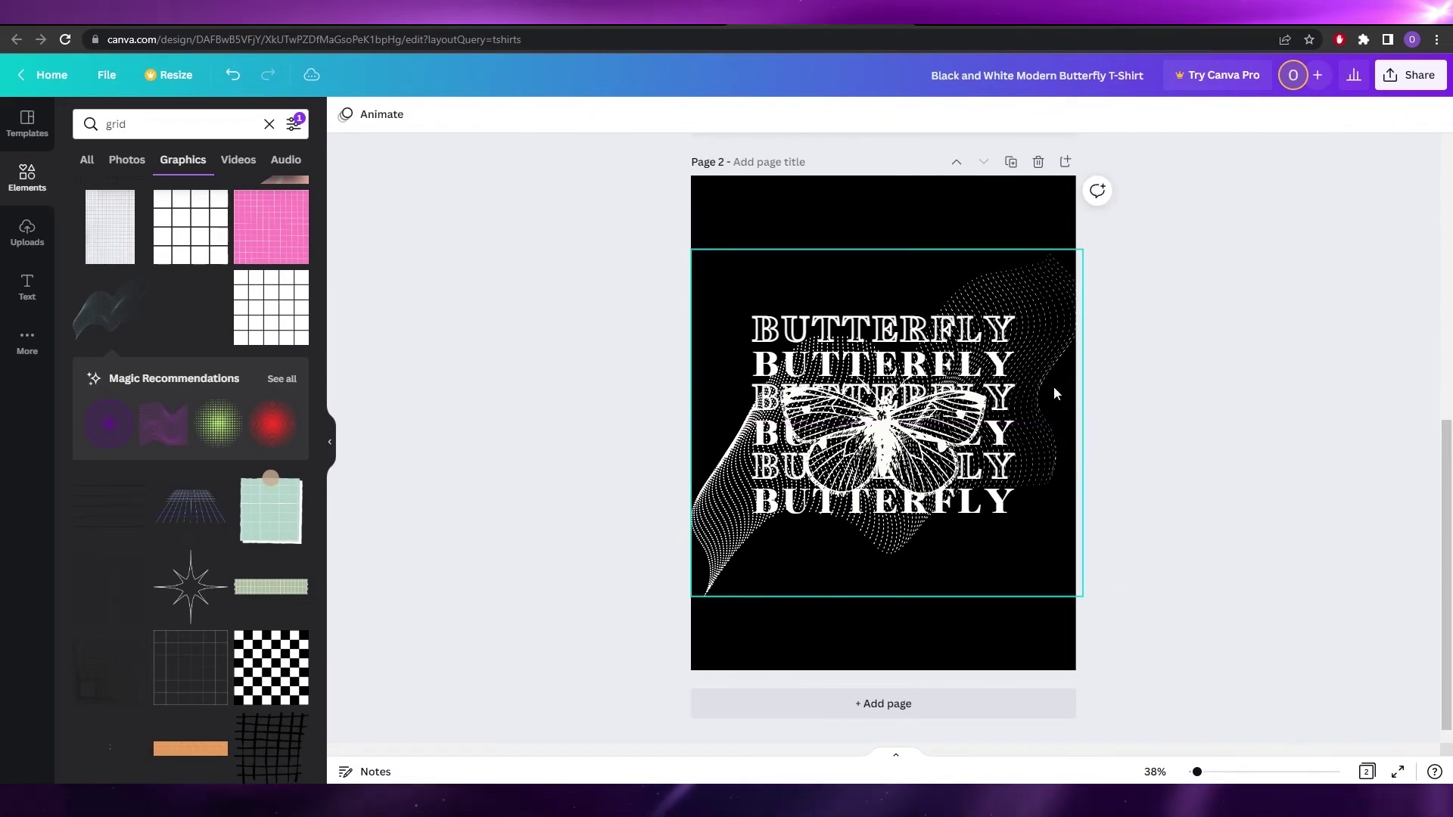
Step: Copy the enlarged mesh from page 2 onto page 1, replacing the torn grid graphic there
left_click(1047, 354)
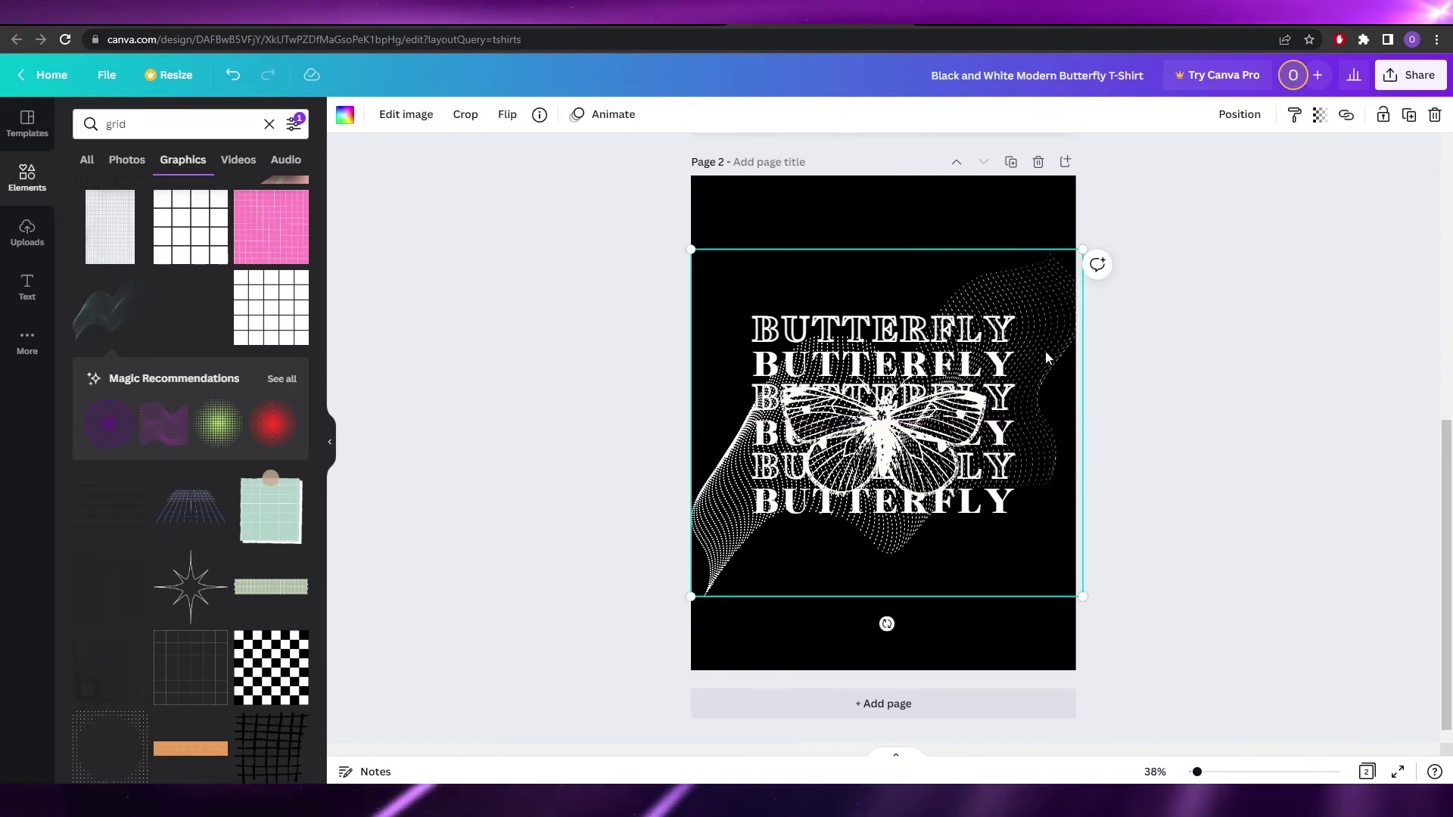
left_click(1053, 419)
left_click(1180, 451)
left_click(1047, 303)
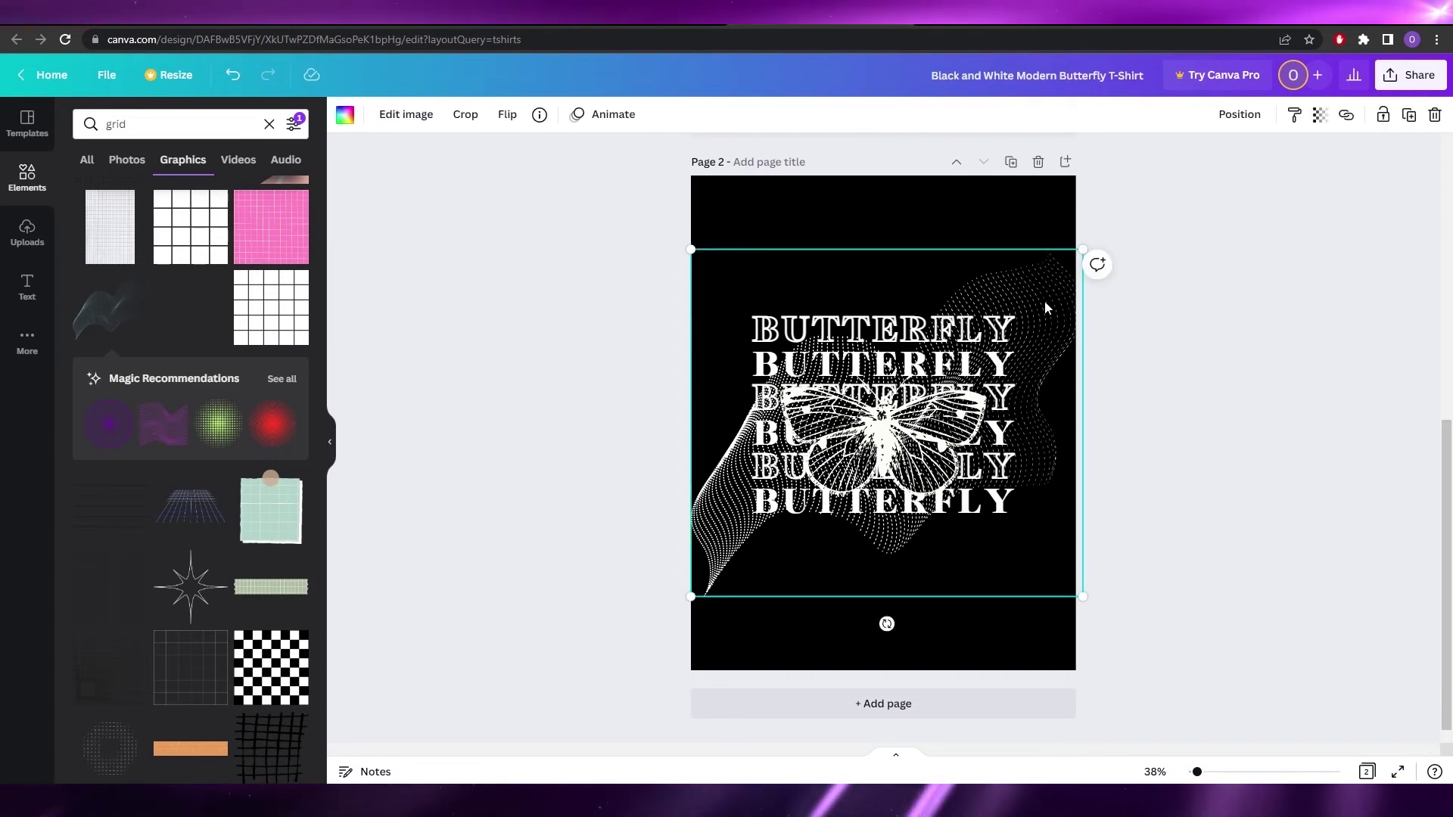
scroll(1044, 308, "up", 7)
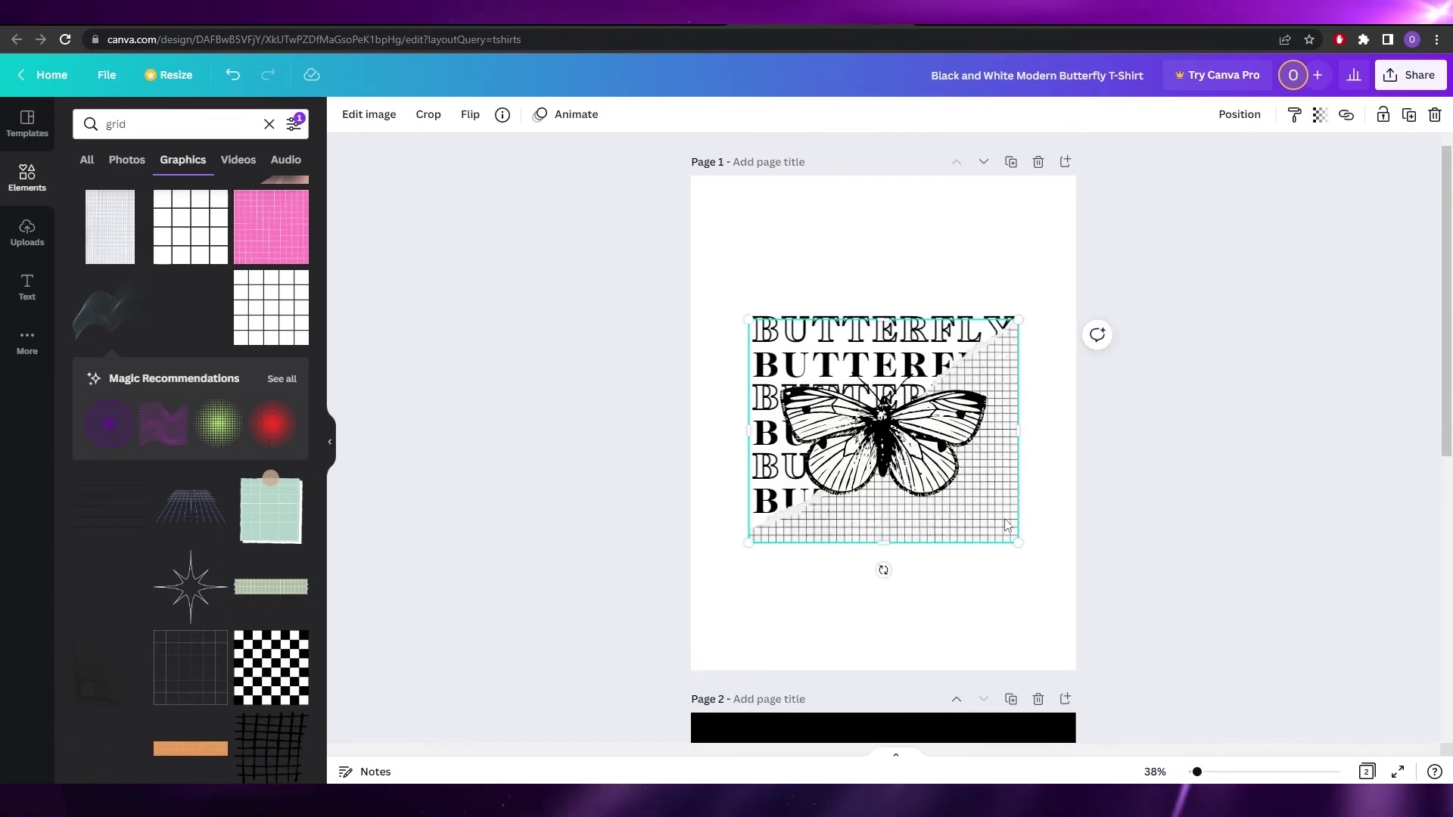
key("Delete")
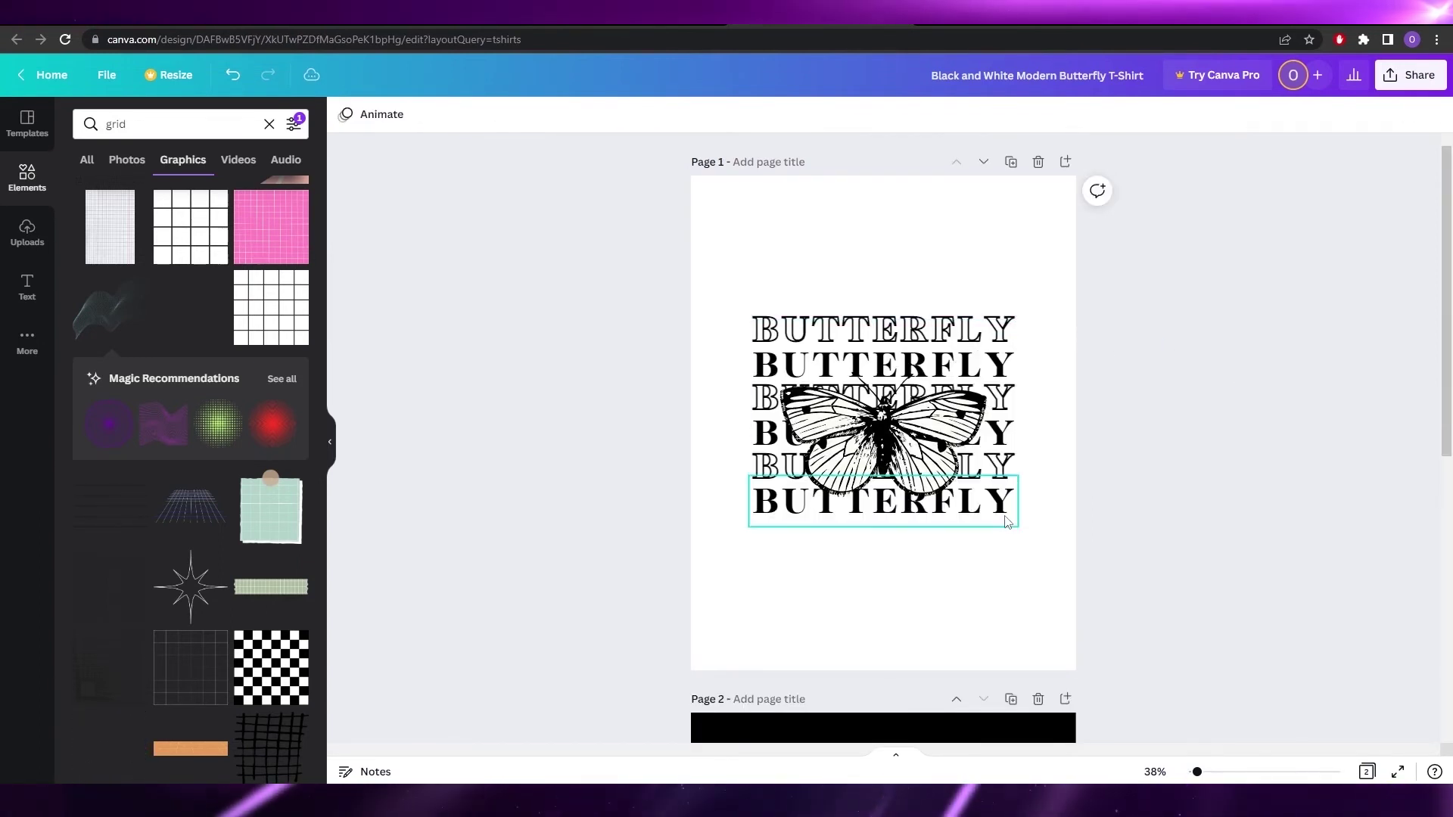
left_click(1007, 522)
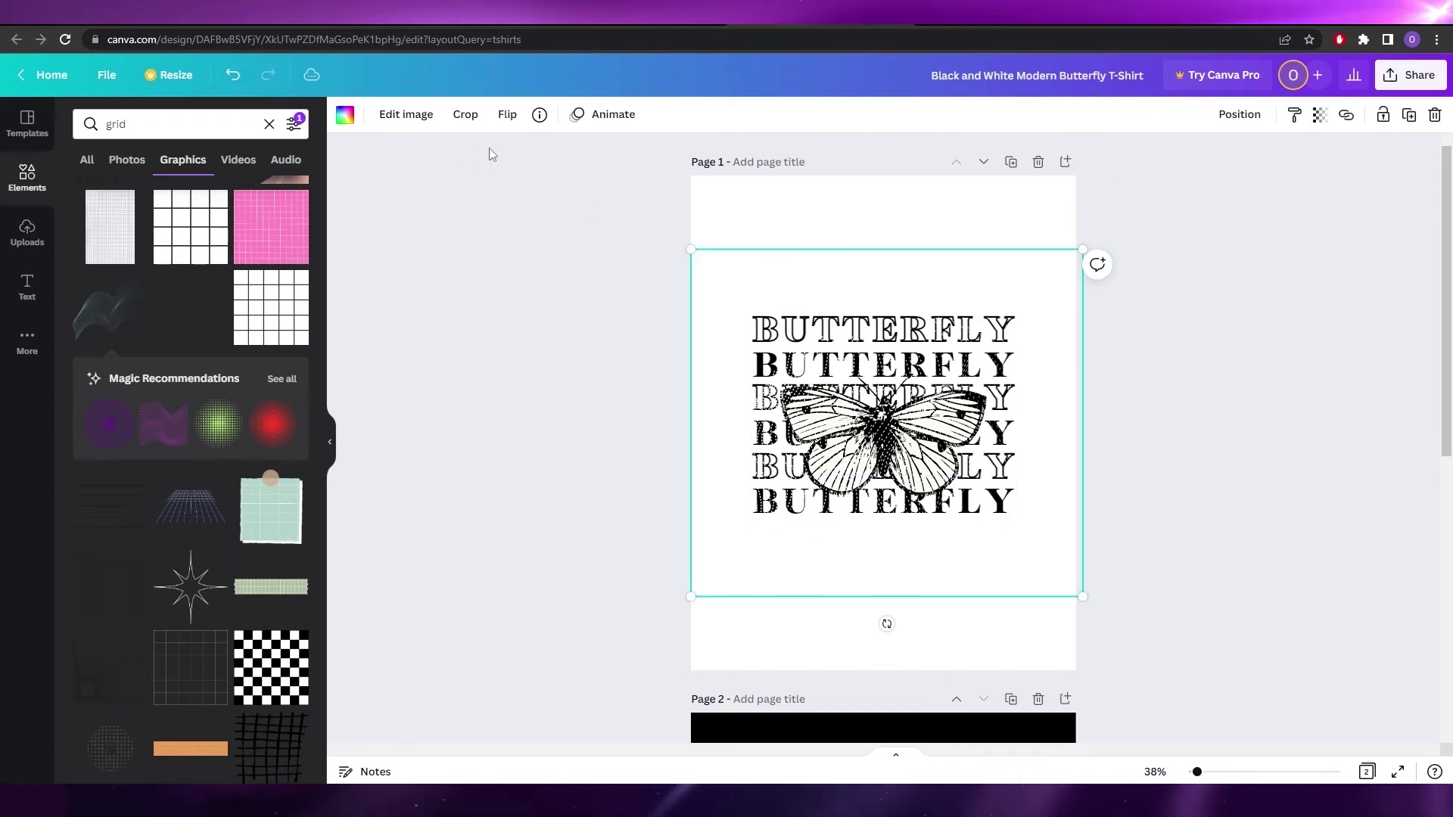
Step: Recolor the page 1 mesh black and send it to the back of the artwork
left_click(345, 114)
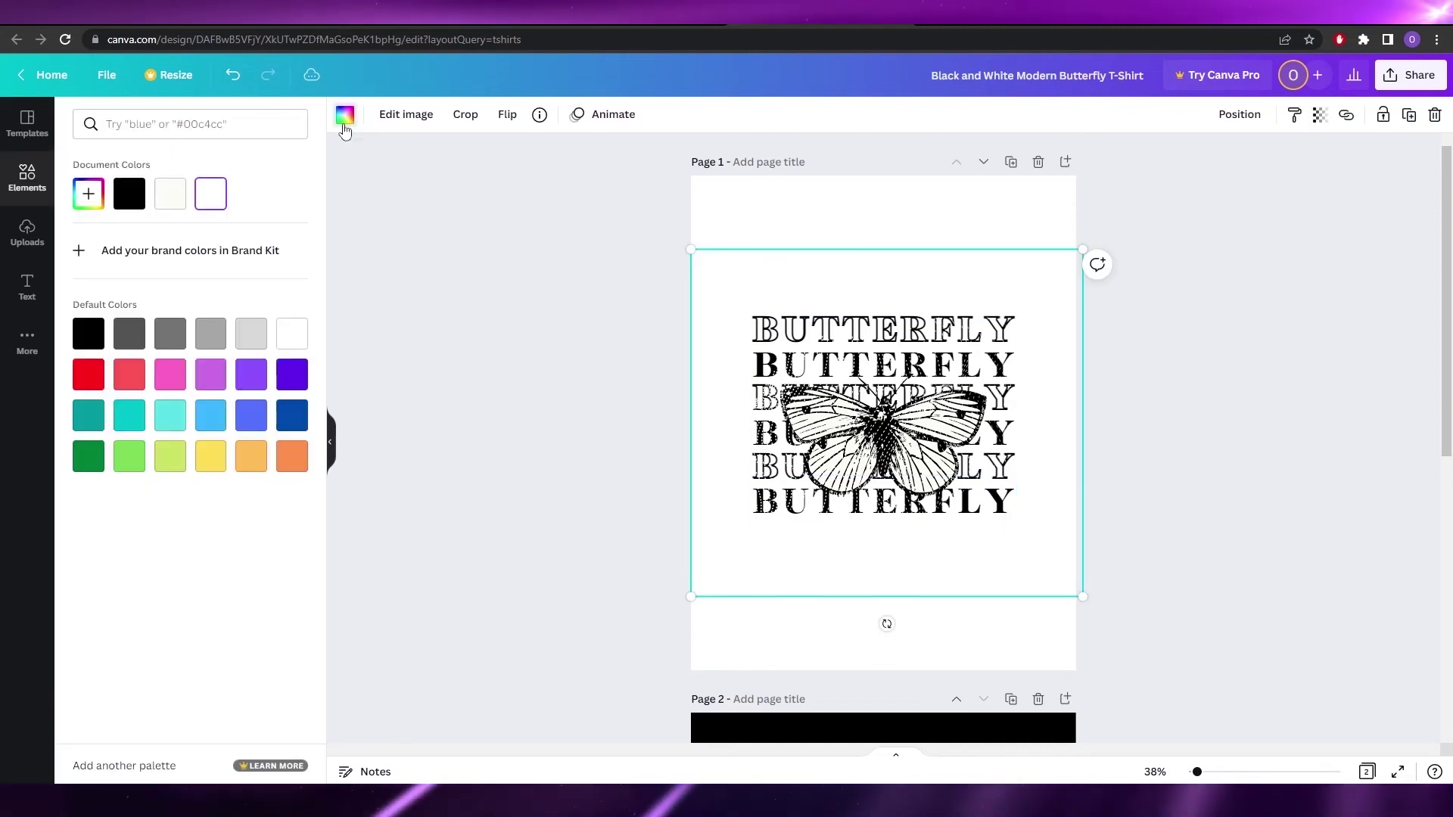
left_click(129, 193)
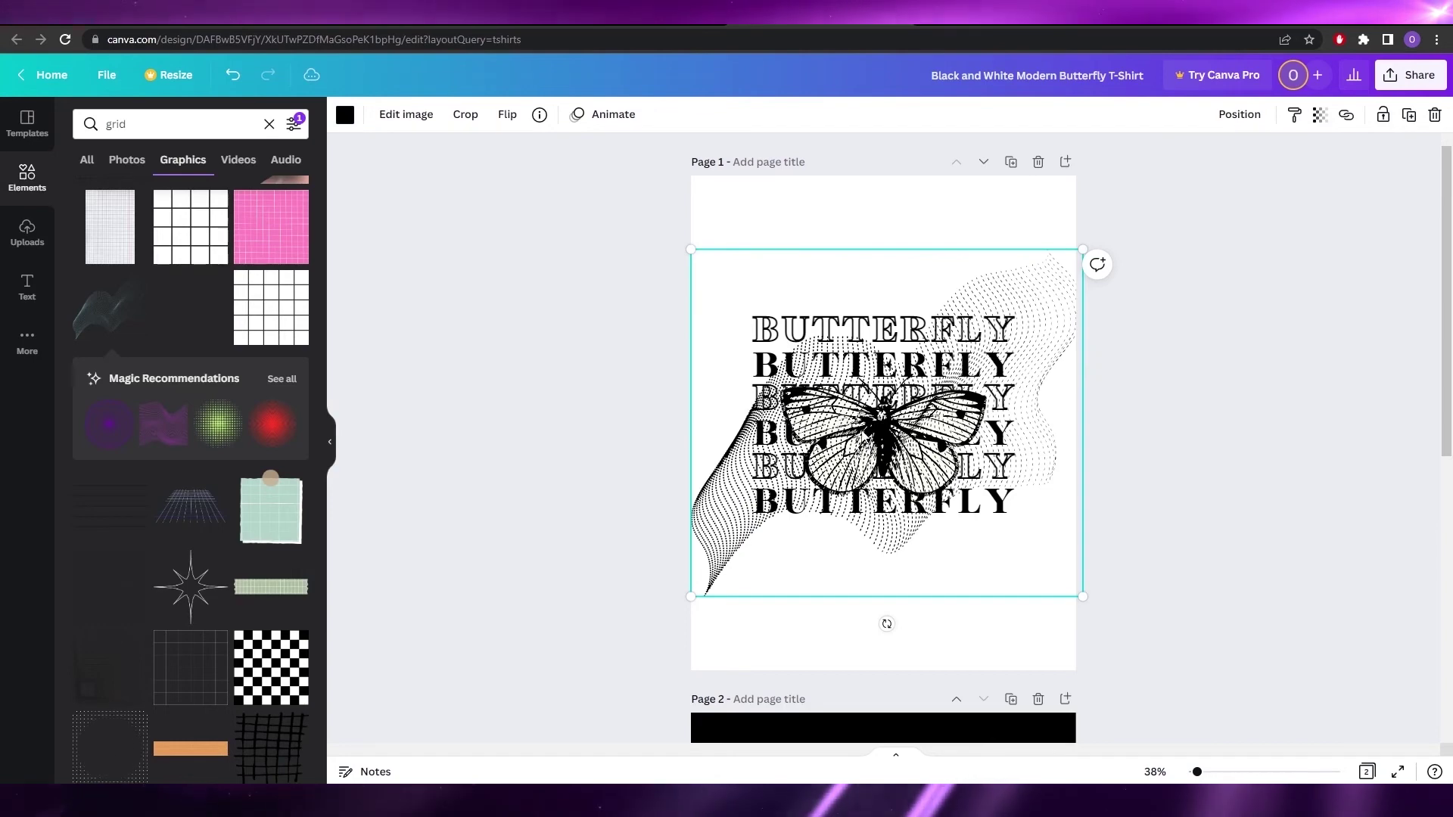
right_click(750, 498)
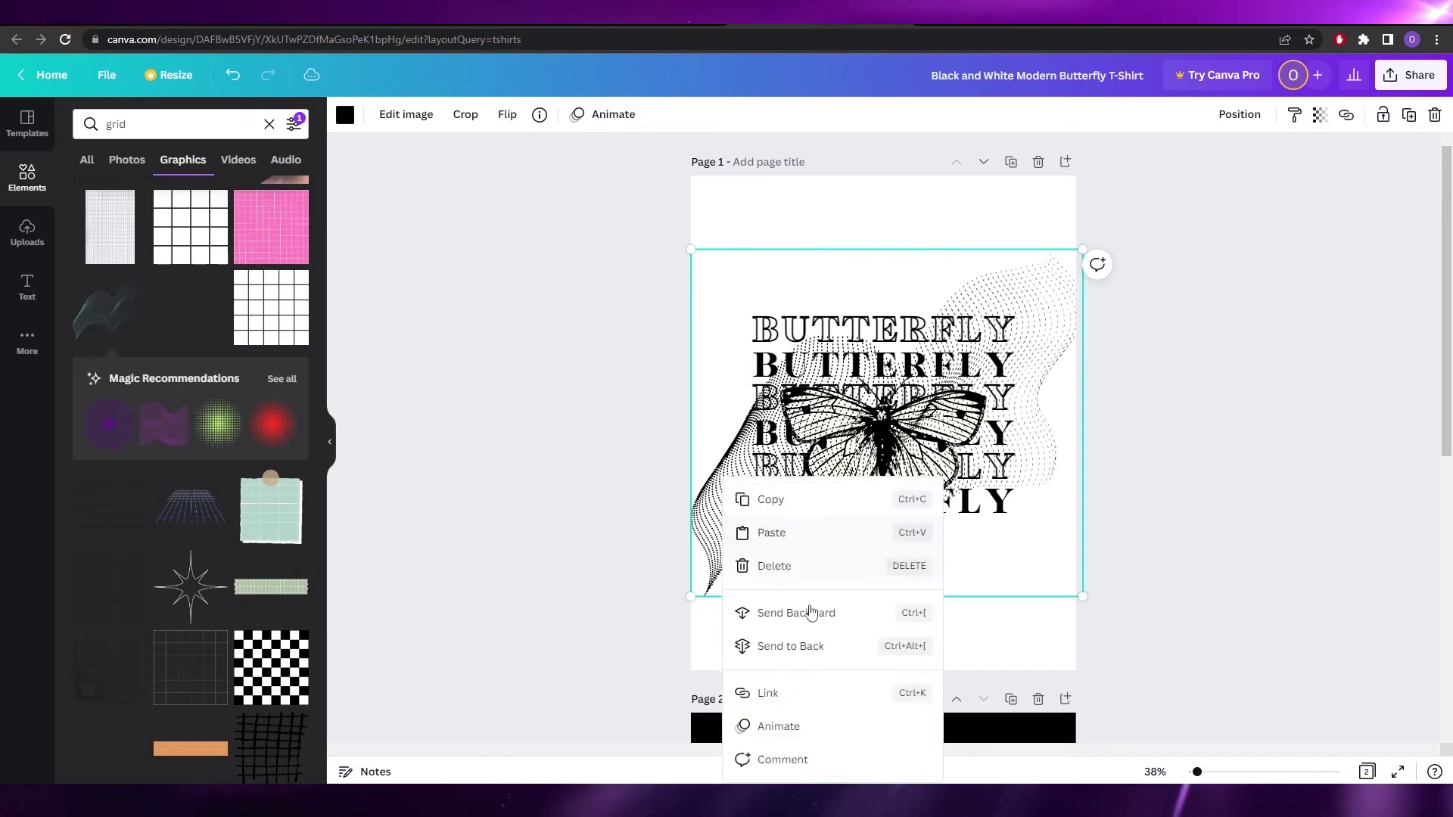
left_click(806, 645)
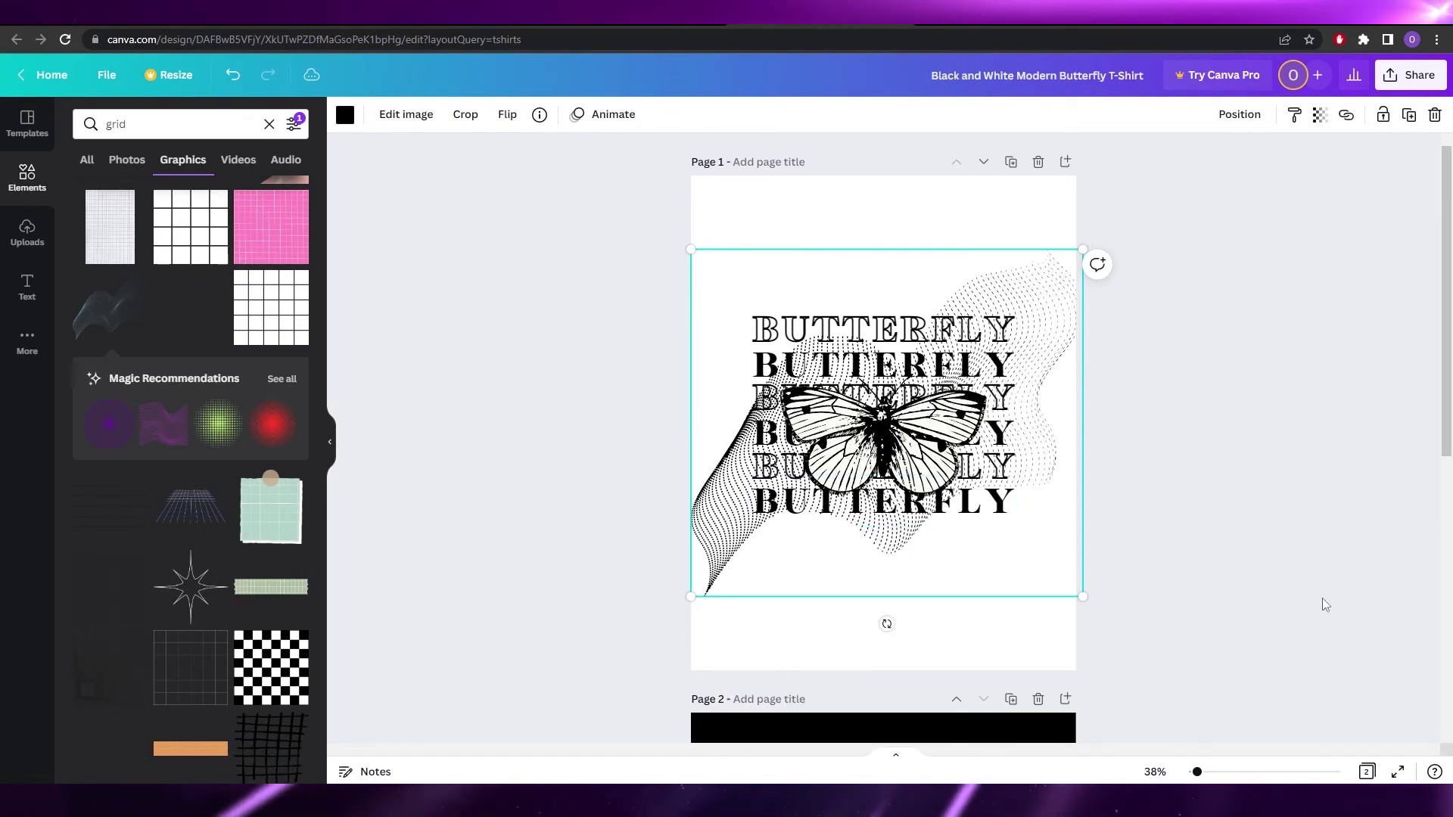
Step: Send the white mesh on page 2 to the back, behind the butterfly and text
scroll(1322, 598, "down", 7)
left_click(724, 498)
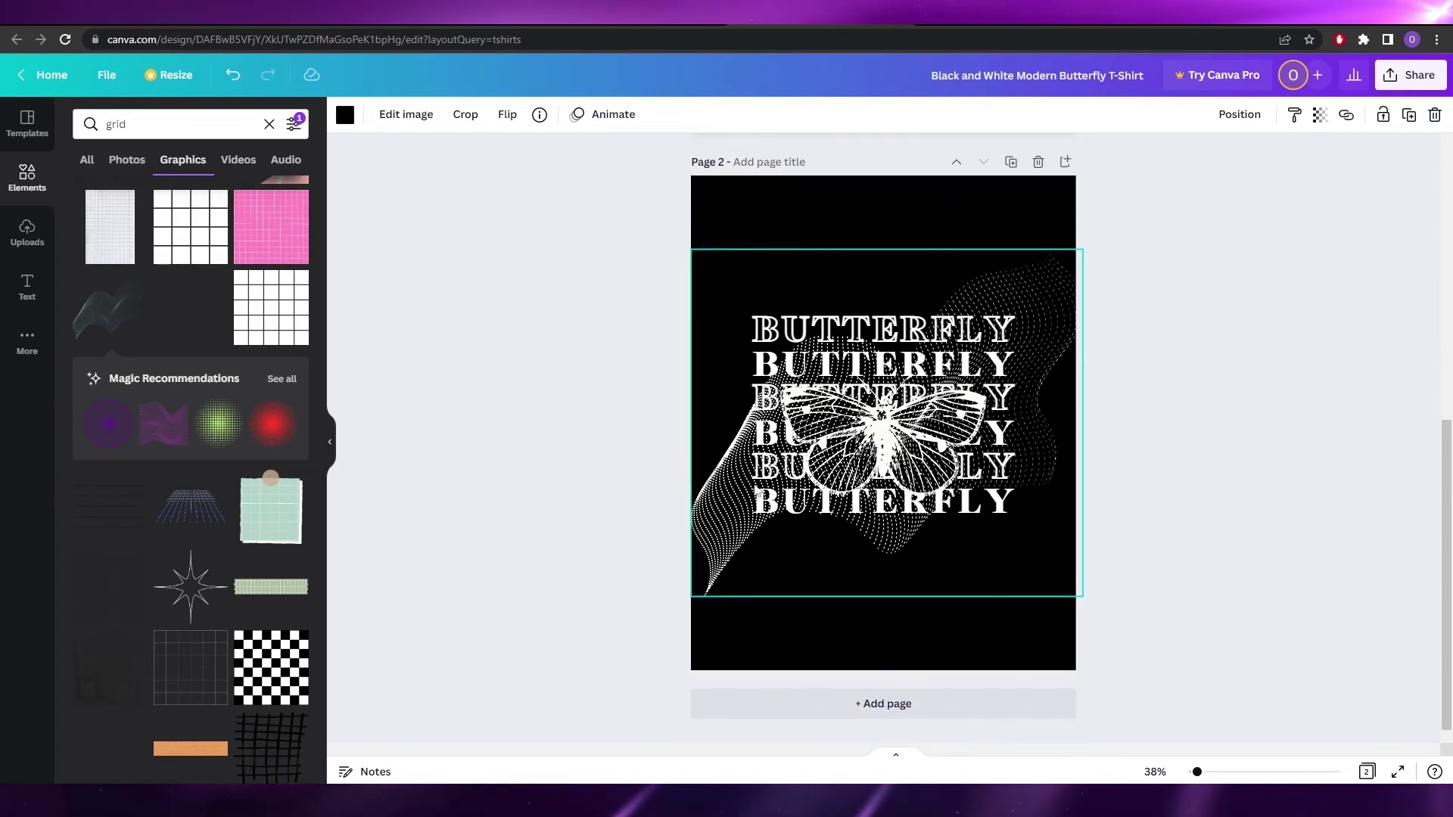
right_click(724, 497)
left_click(778, 646)
left_click(1205, 482)
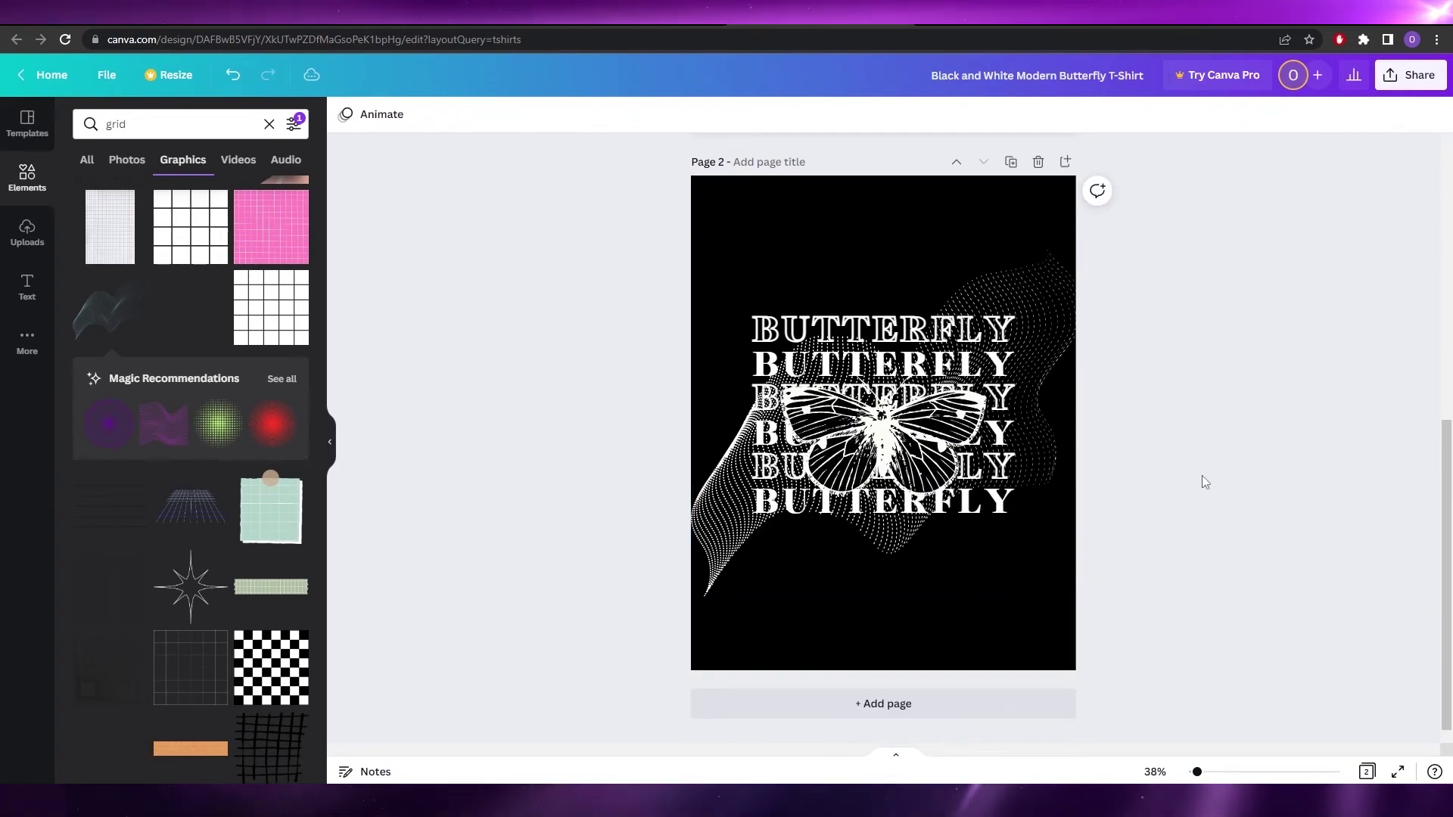
Step: Check both page designs and download all pages as PNG
scroll(1259, 489, "up", 7)
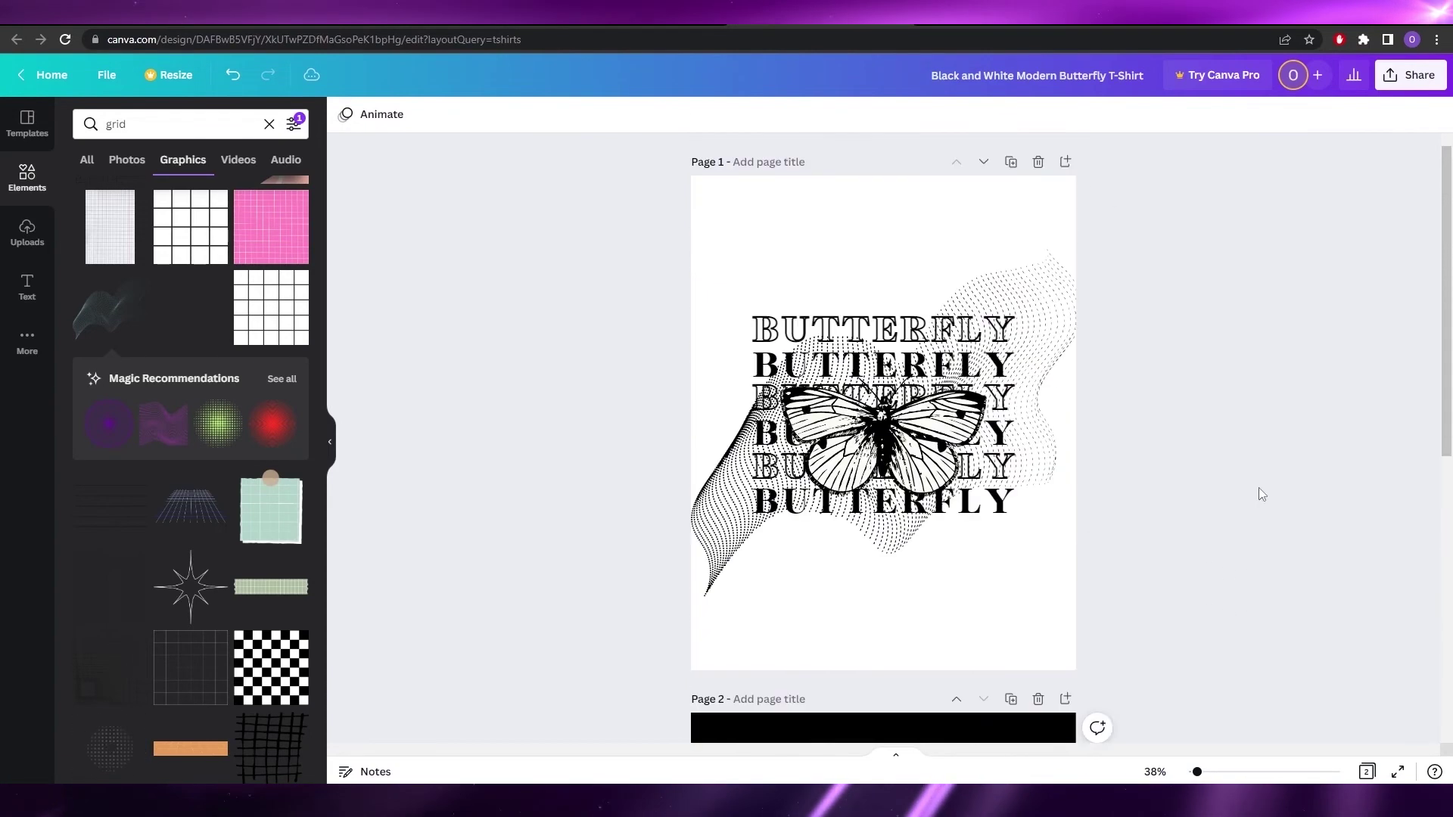
scroll(1260, 491, "down", 7)
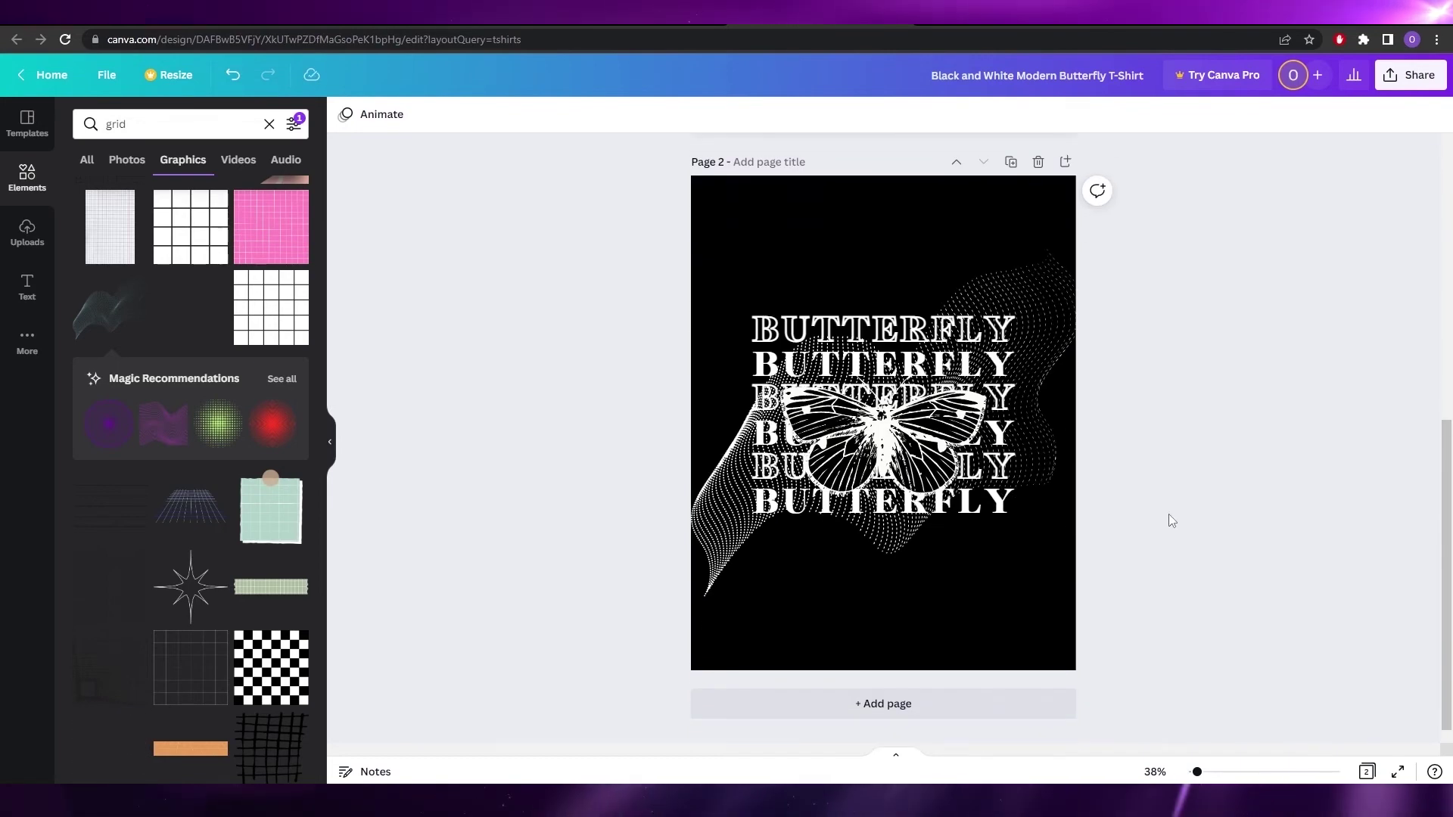
left_click(1414, 75)
left_click(1195, 424)
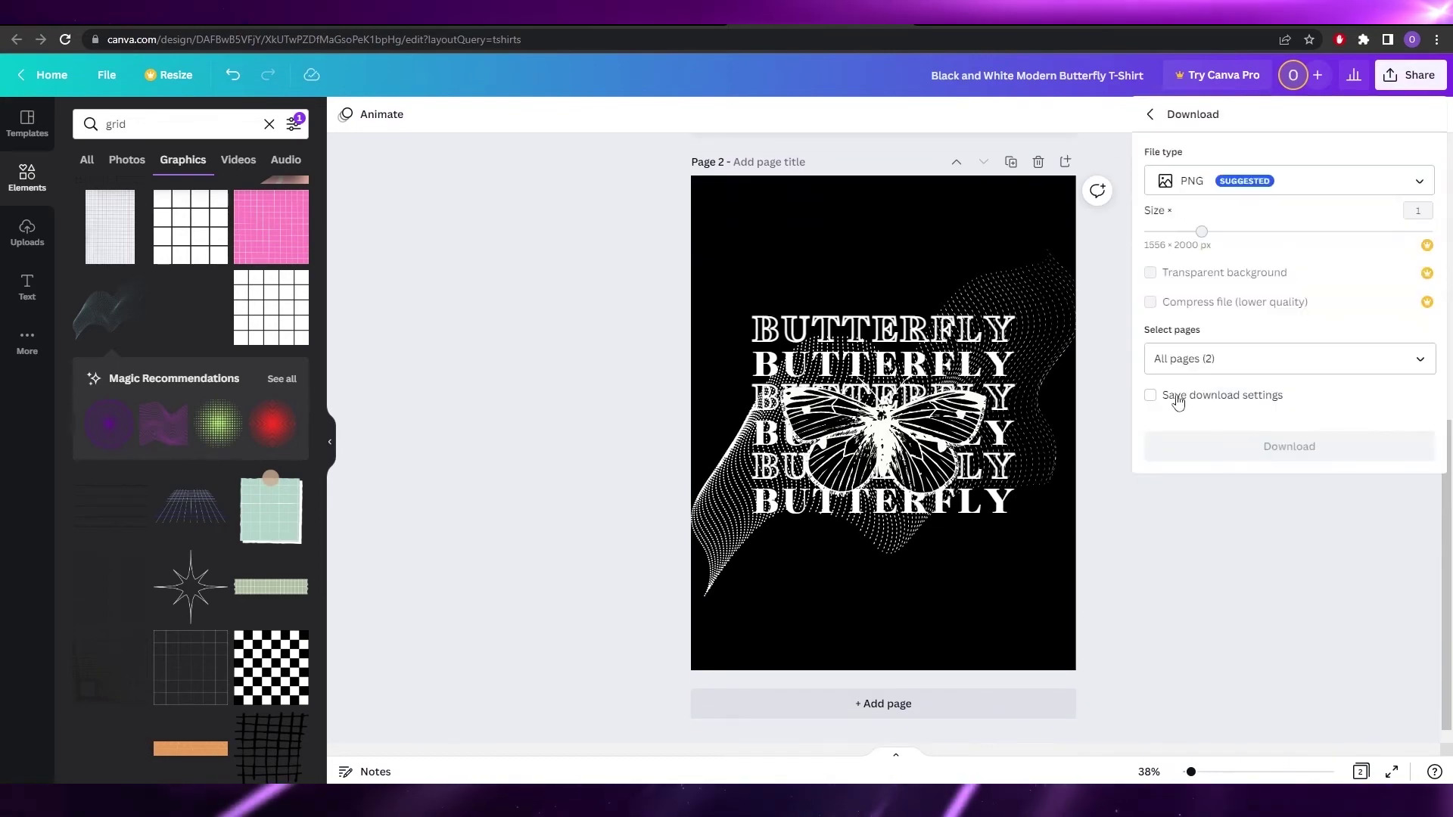
left_click(1233, 462)
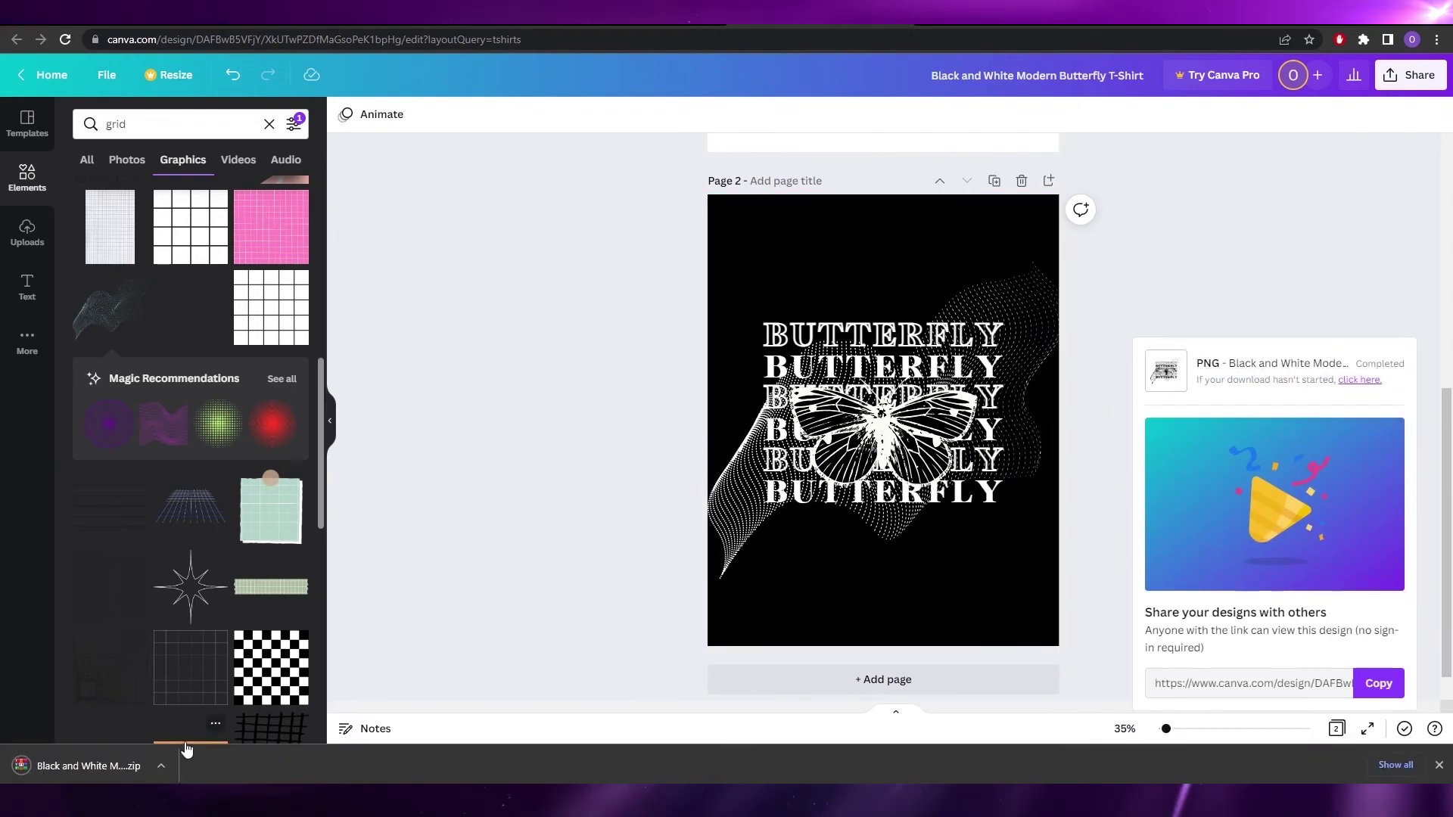
Step: Show the downloaded Black and White Modern Butterfly T-Shirt archive in its folder and extract its images into Pictures
left_click(161, 765)
left_click(219, 721)
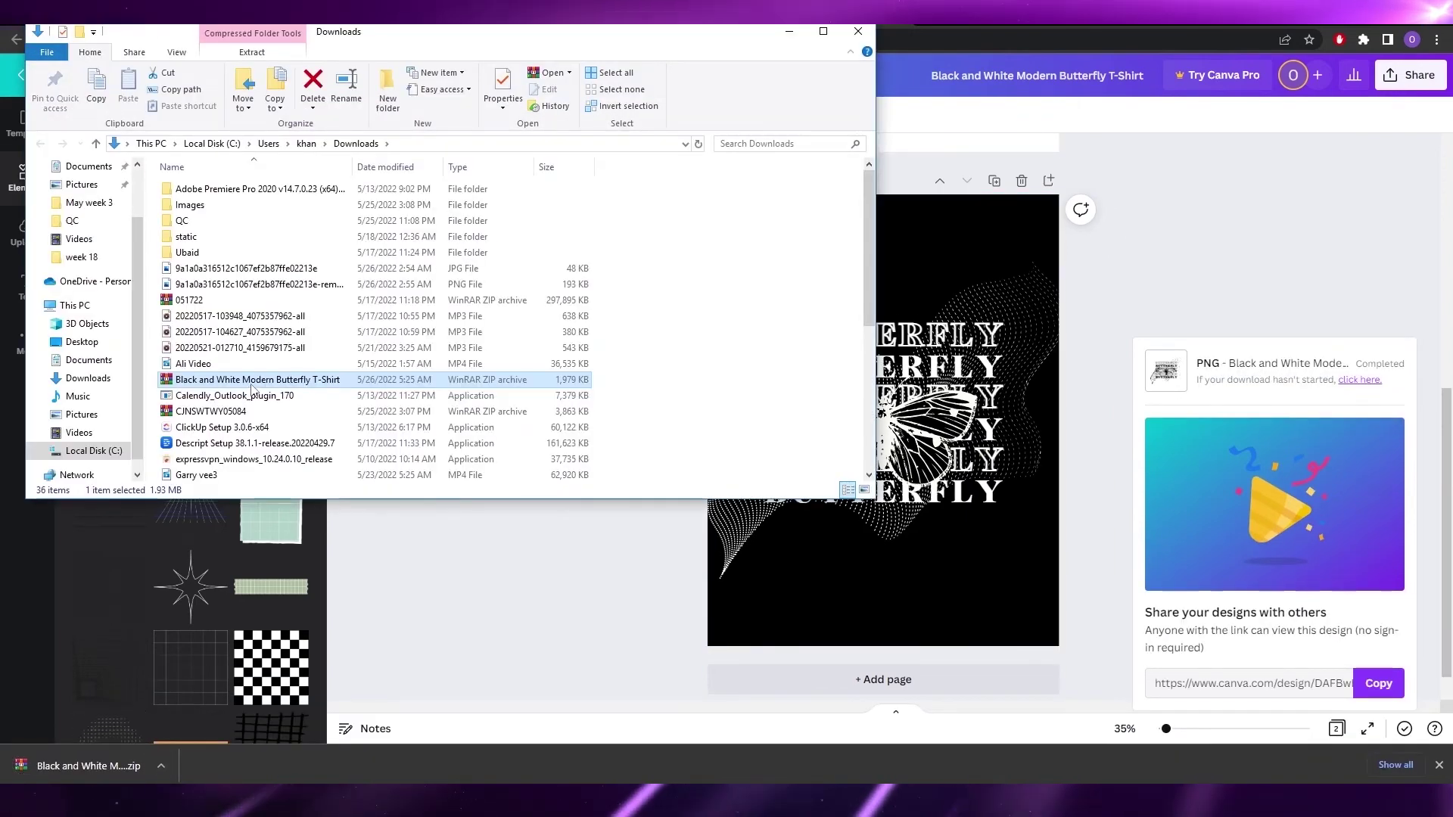
right_click(252, 389)
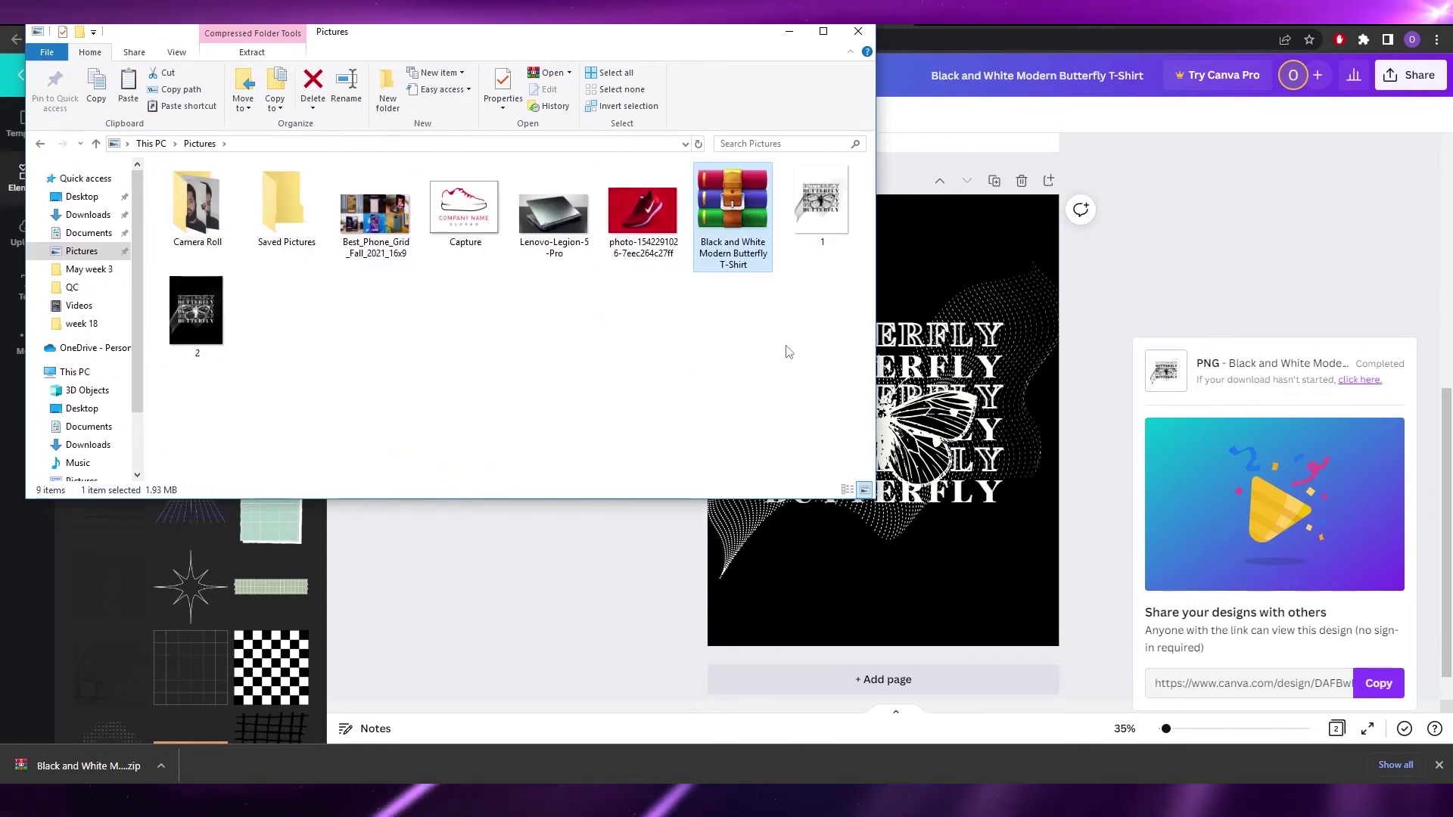
left_click(787, 352)
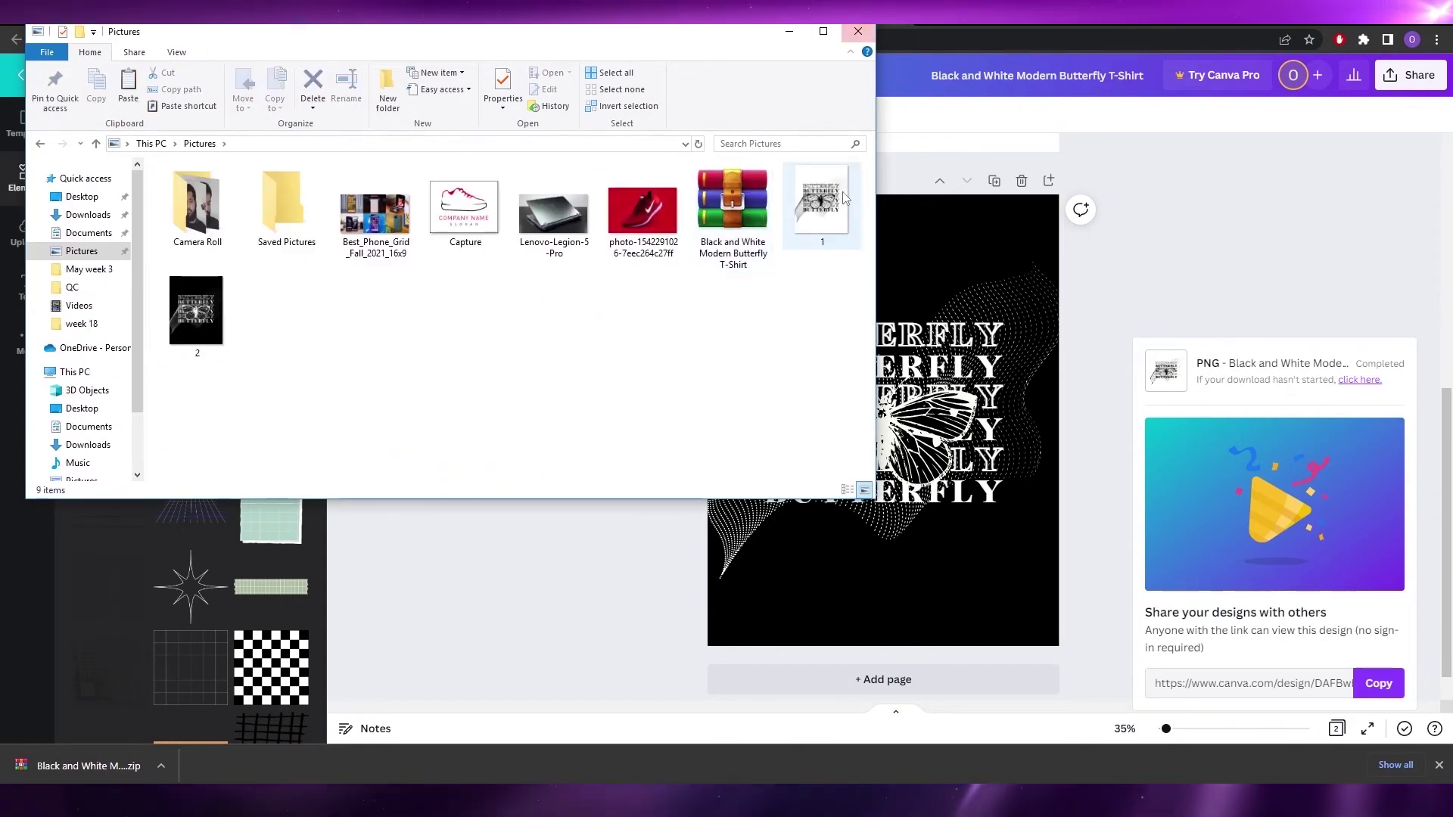
Step: Return to the browser and look up a background remover in a new tab
key("alt+Tab")
key("ctrl+t")
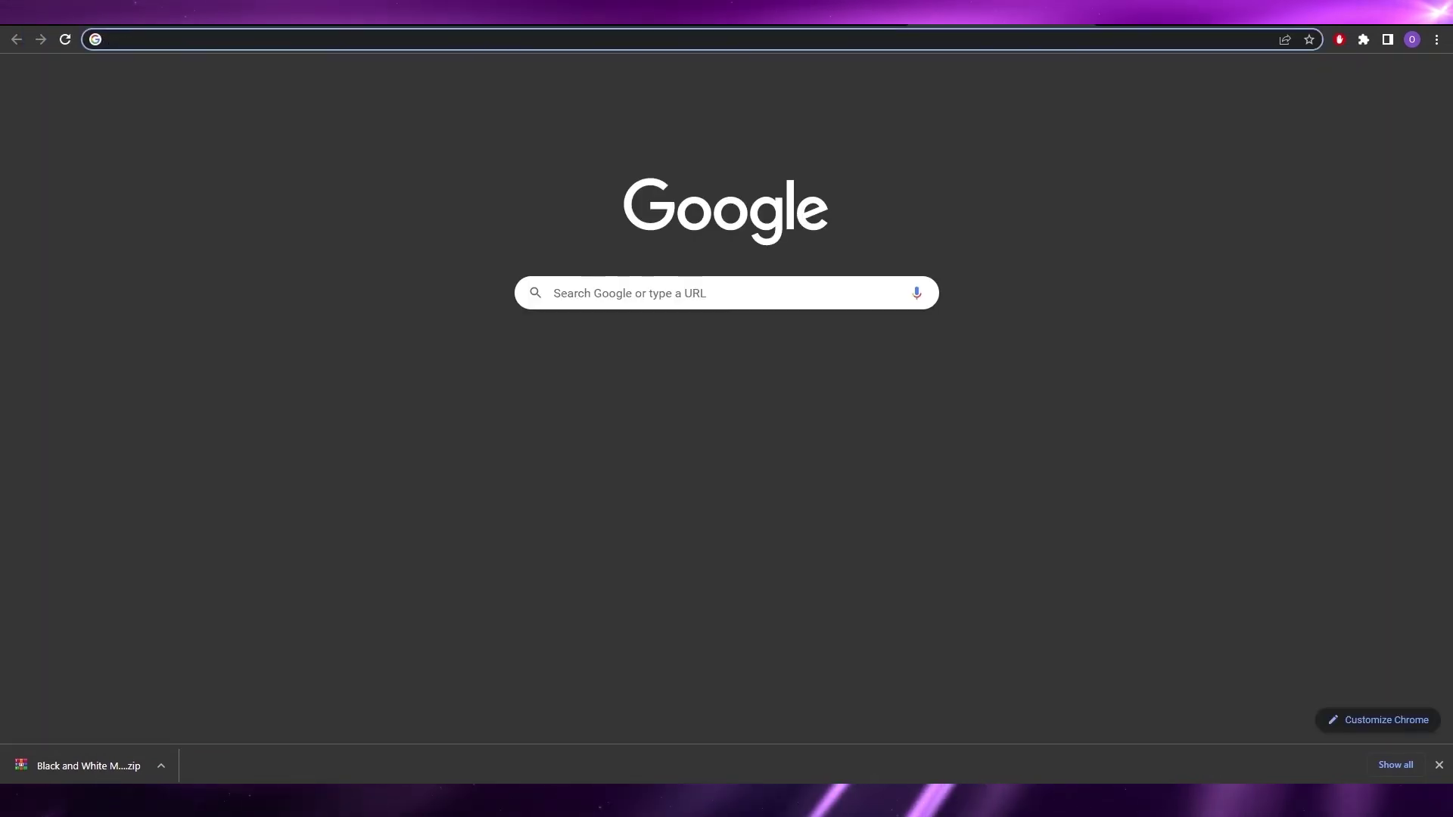
type("back")
key("Return")
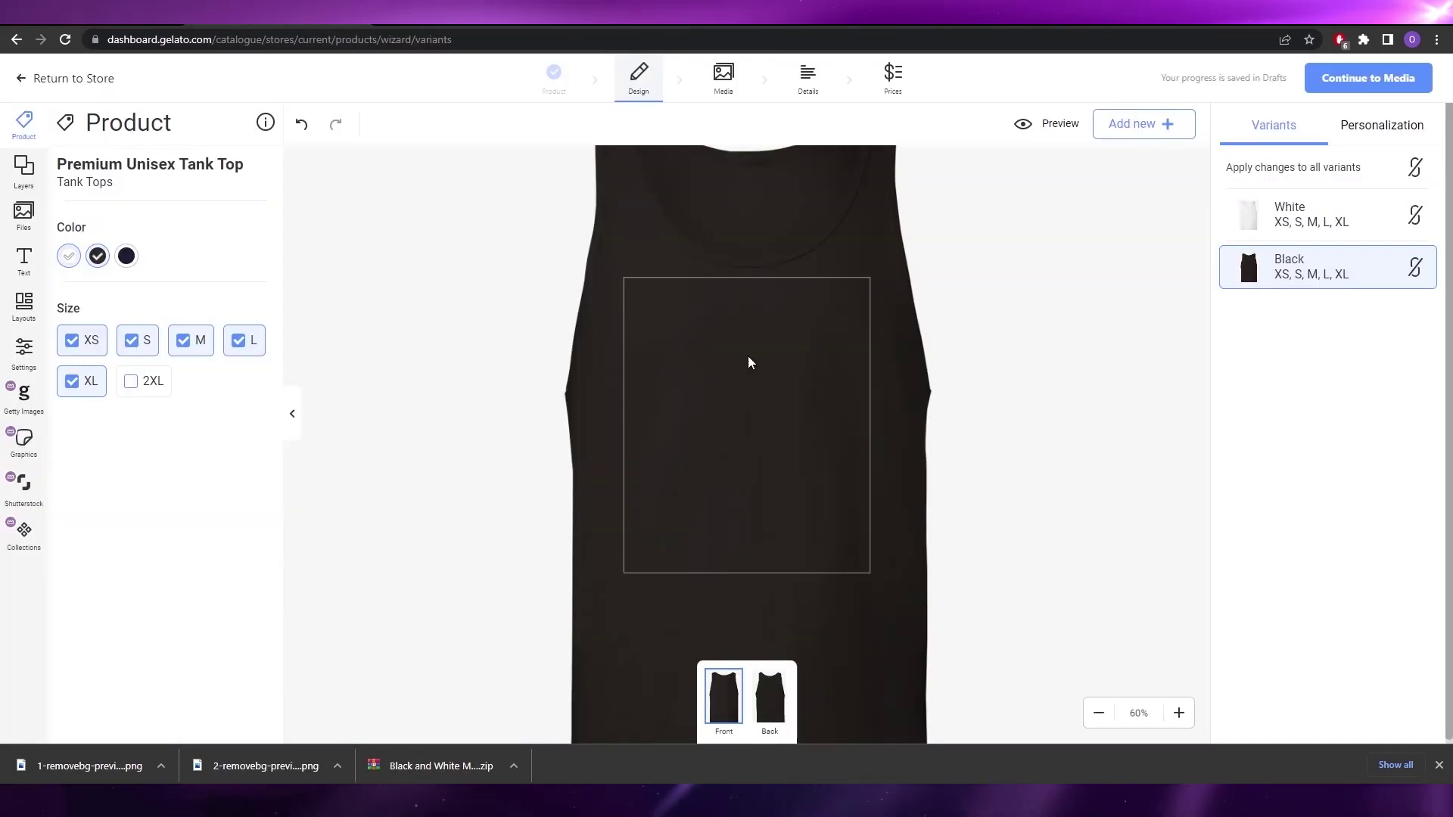
Step: Upload the background-free images 1-removebg-preview and 2-removebg-preview from the Downloads folder to the tank top's design files
left_click(338, 765)
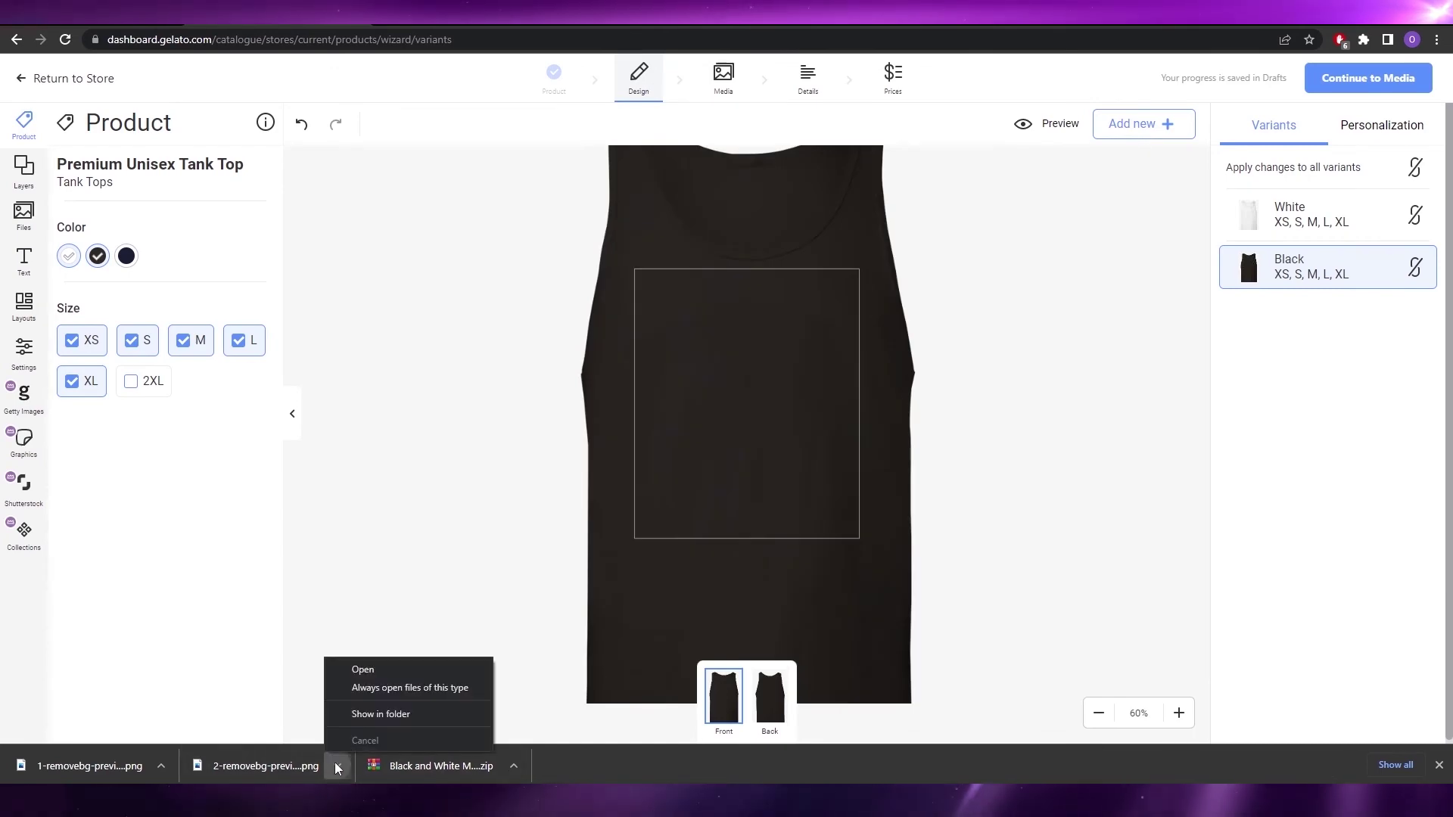
left_click(381, 714)
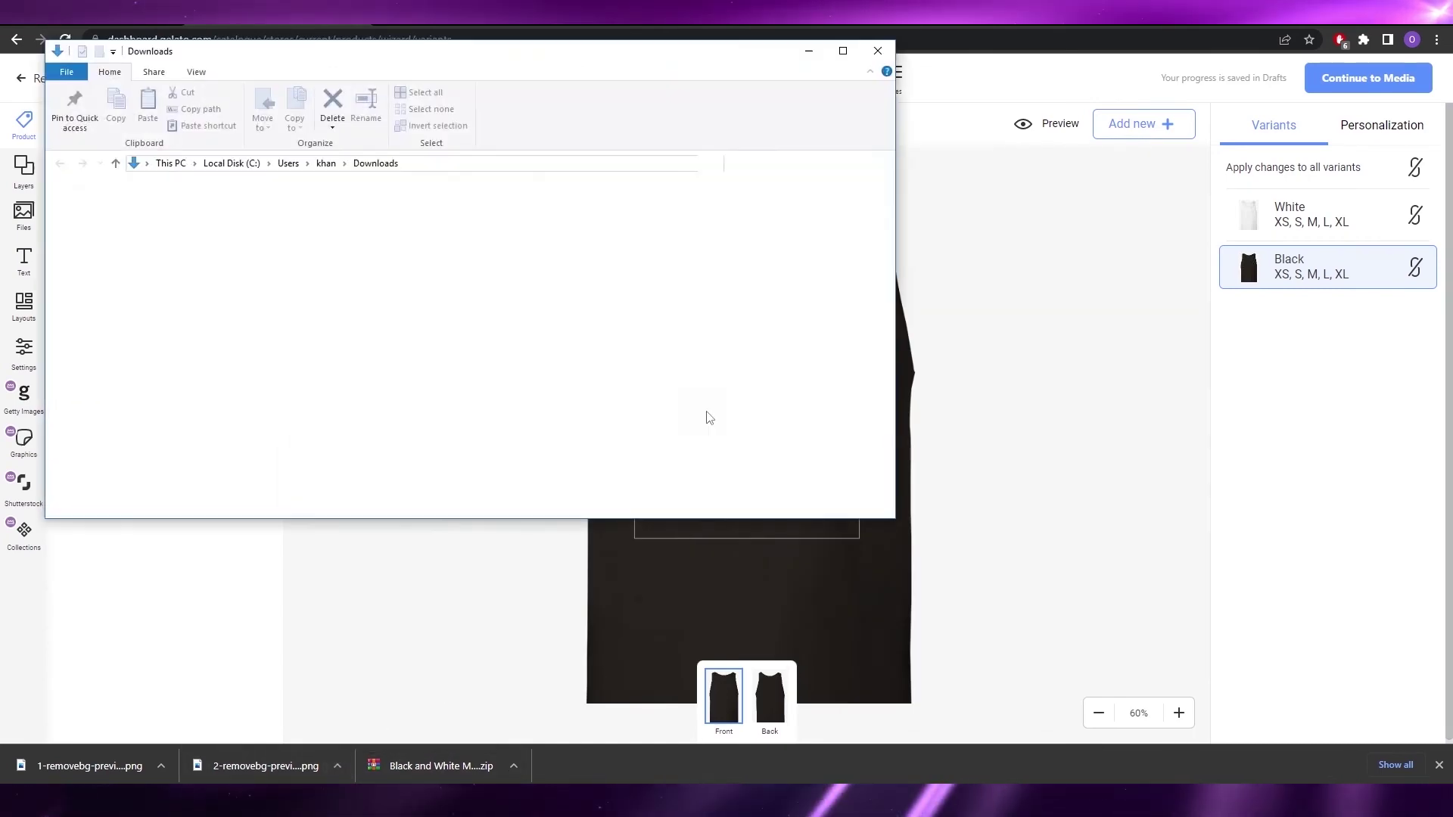
left_click(1153, 135)
left_click(1147, 178)
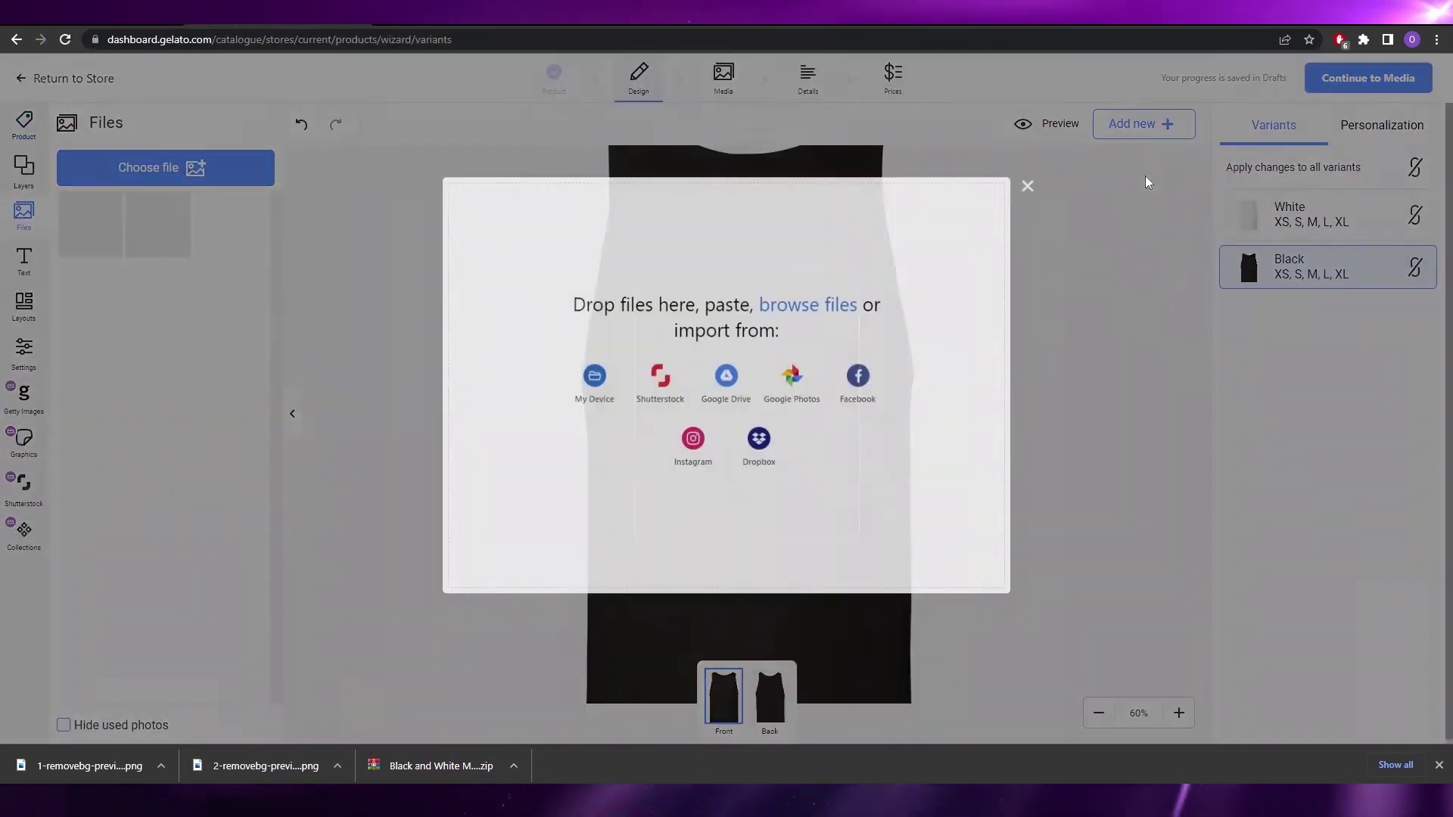
left_click(613, 401)
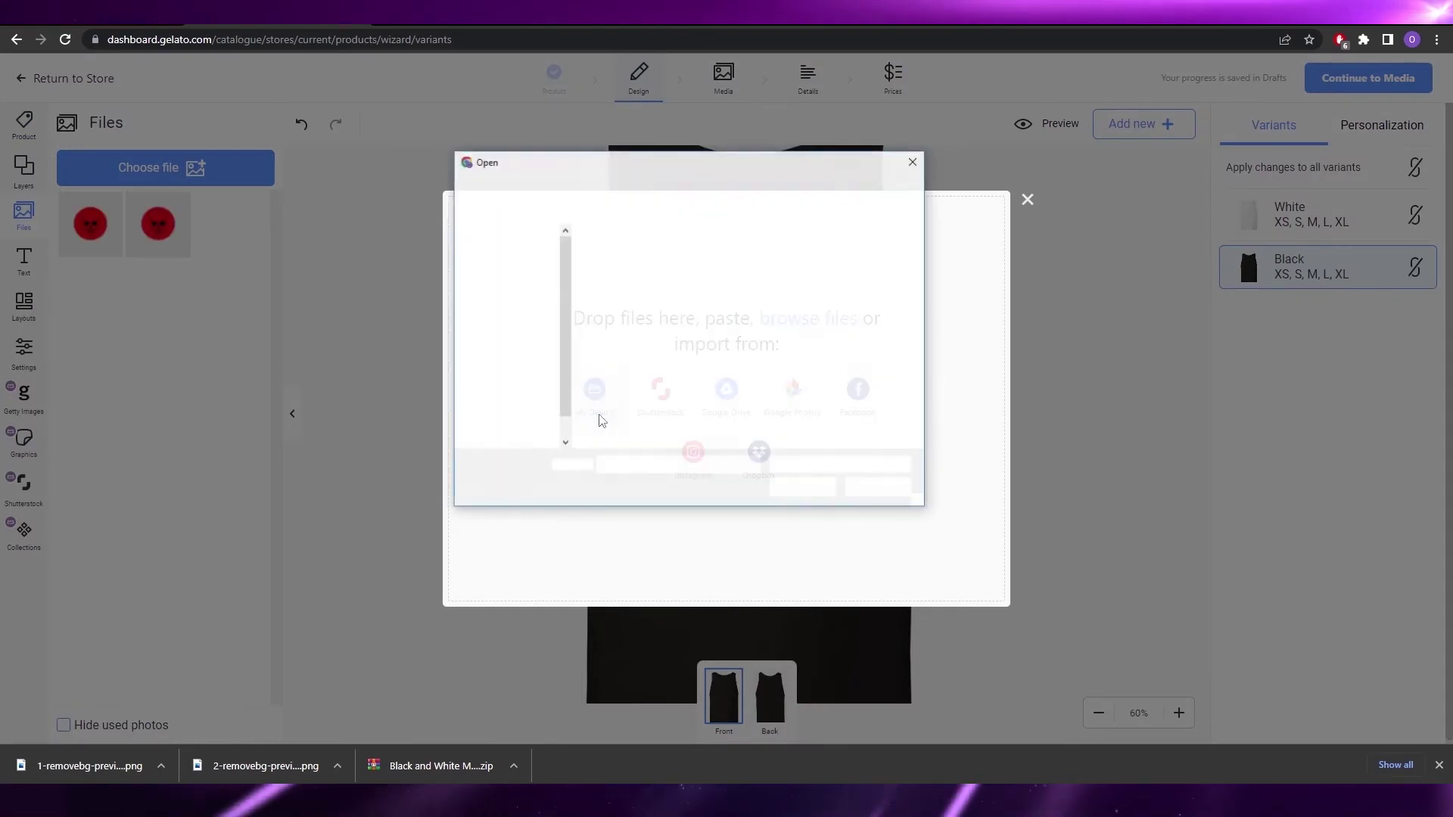
left_click(810, 301)
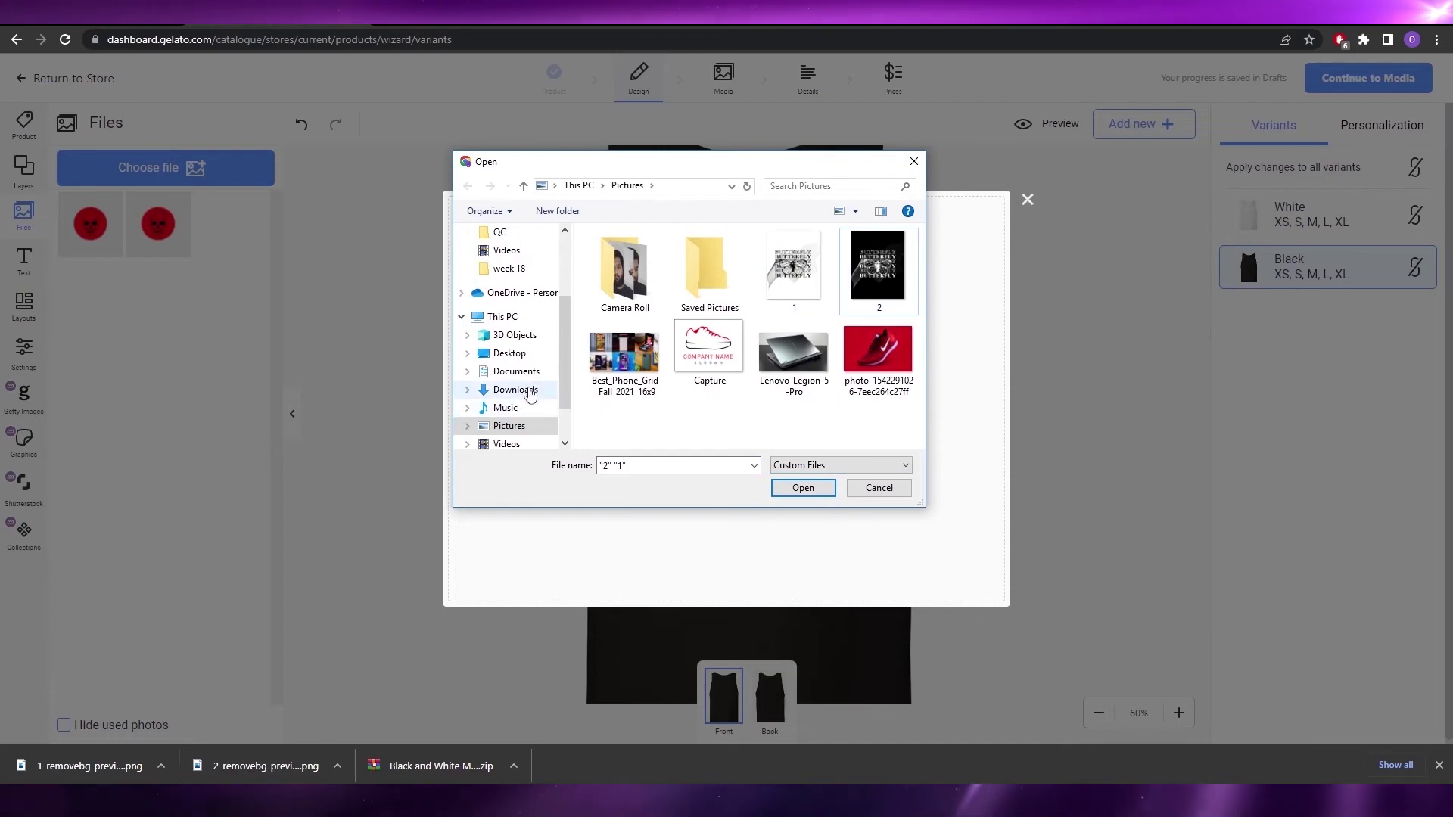
left_click(515, 354)
left_click(706, 369)
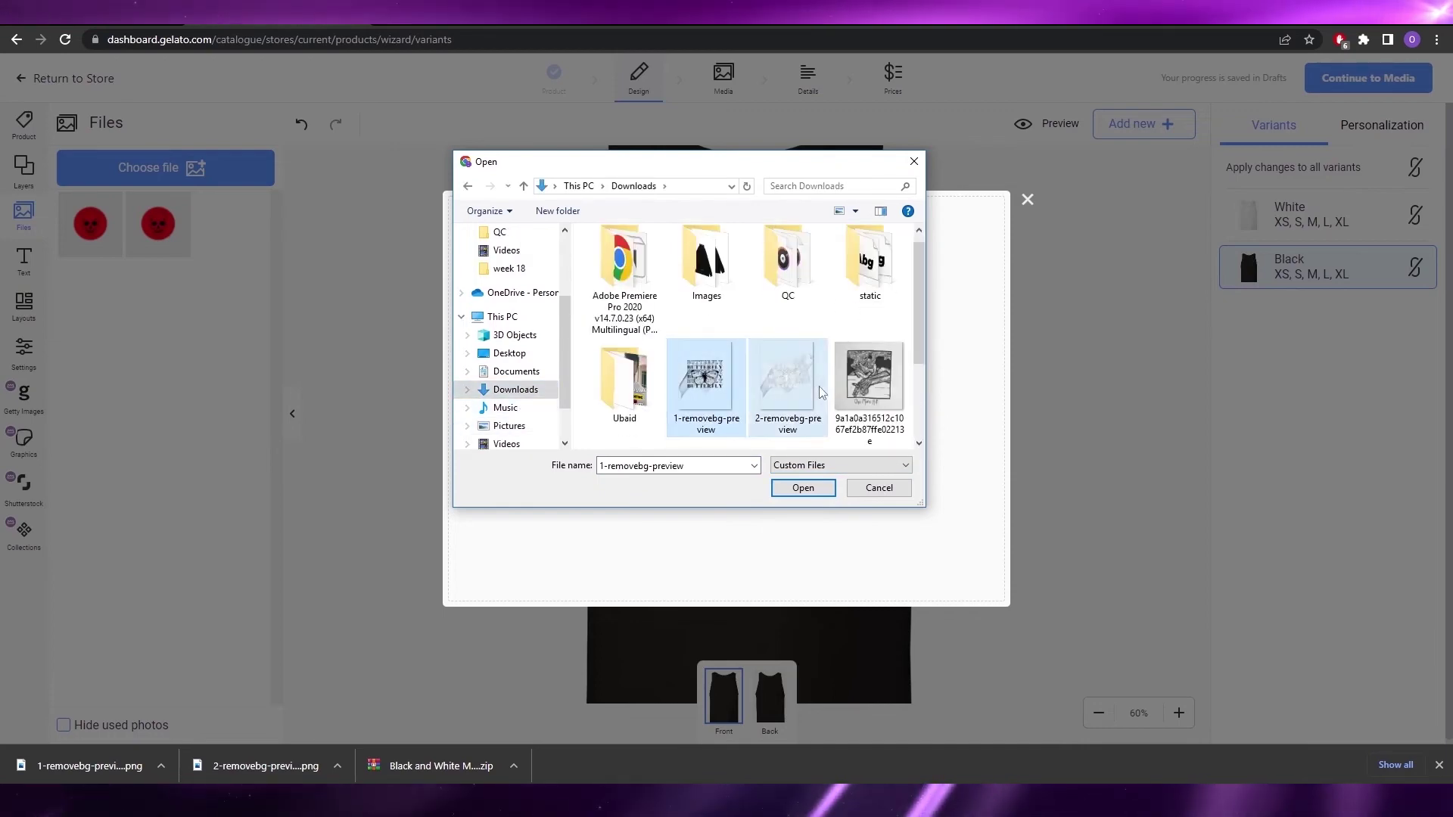
left_click(814, 382, "ctrl")
left_click(803, 488)
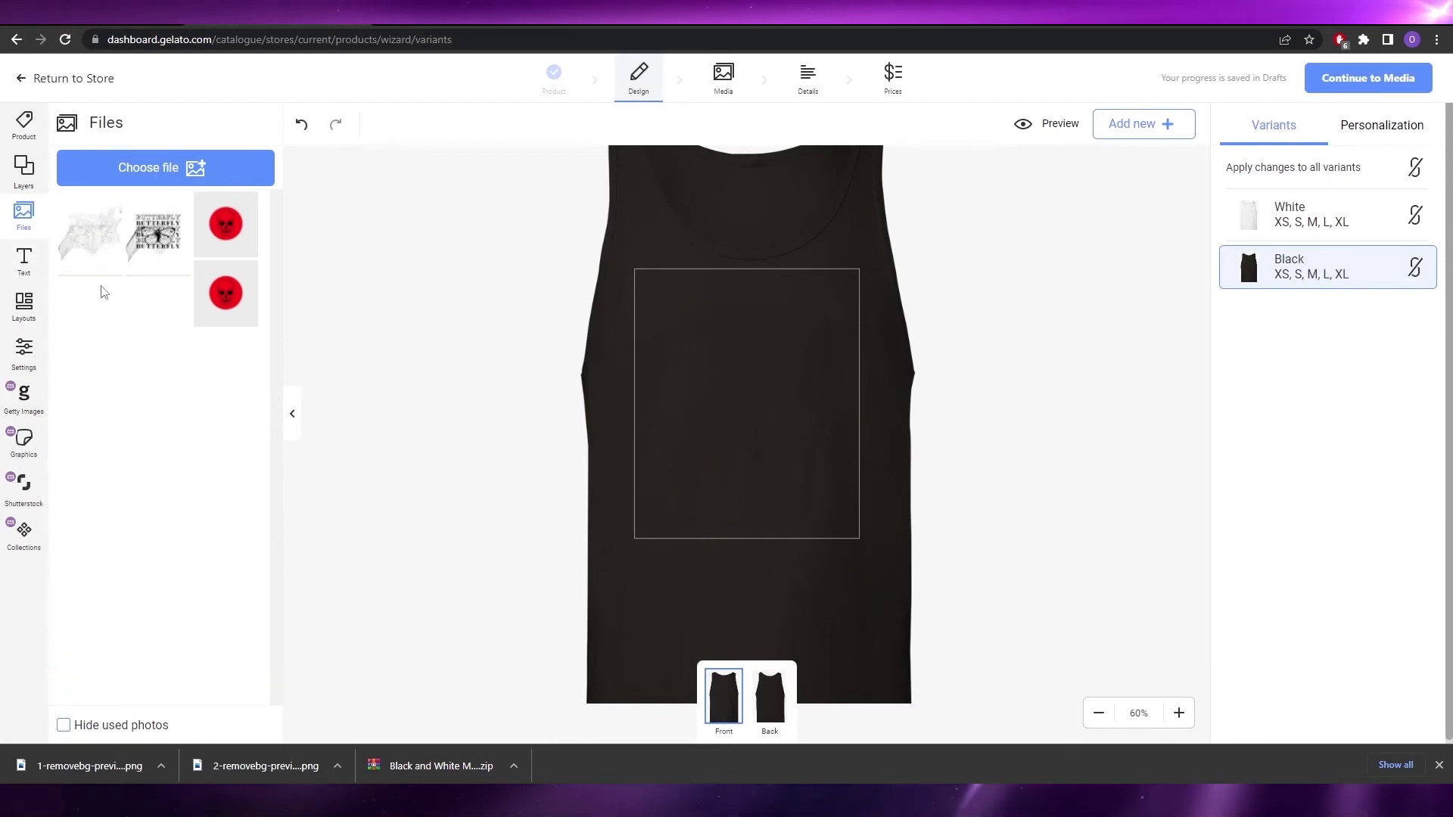
Step: Place the white butterfly image on the Black variant and the black butterfly image on the White variant
left_click(91, 236)
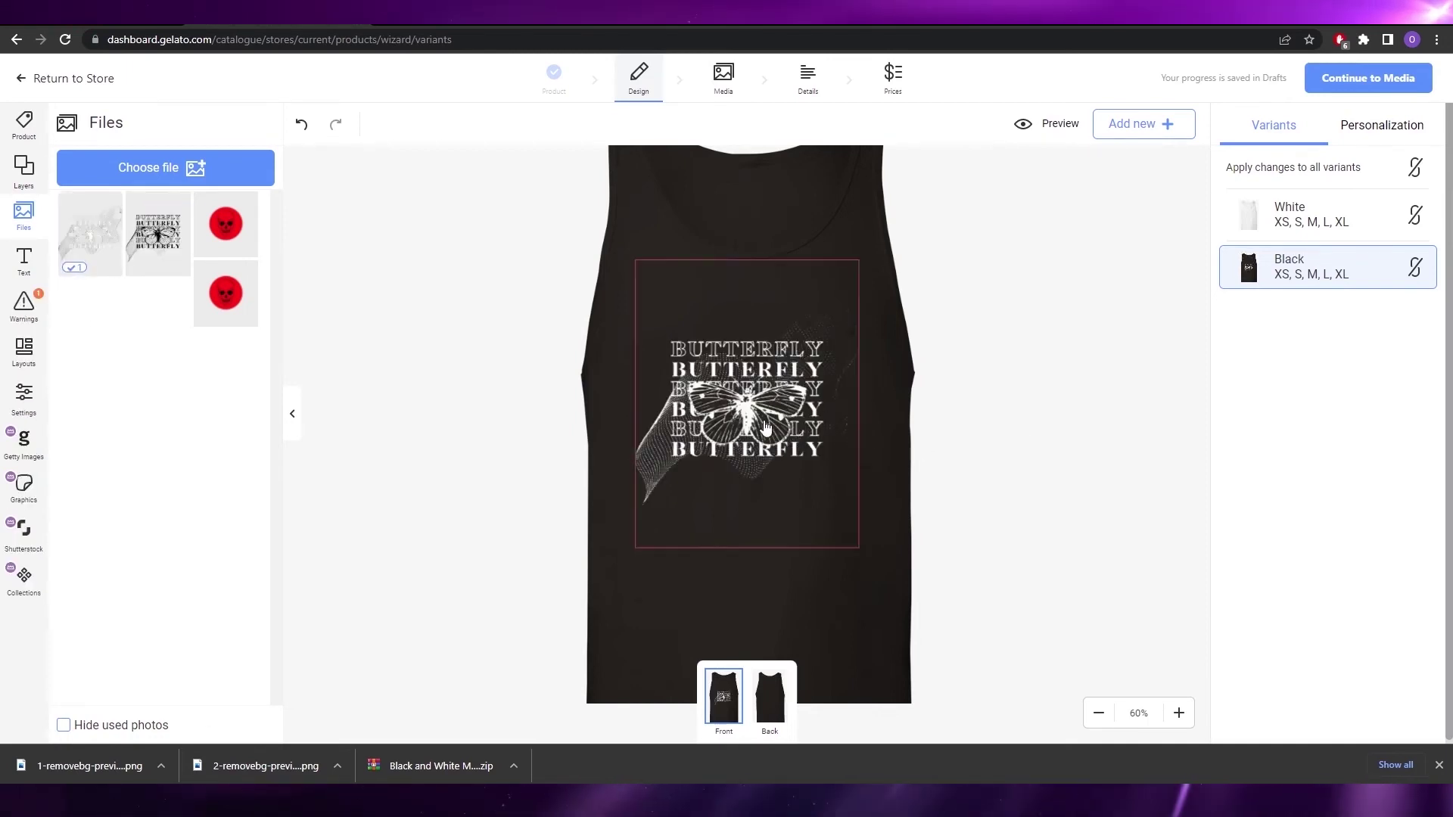
left_click(1301, 214)
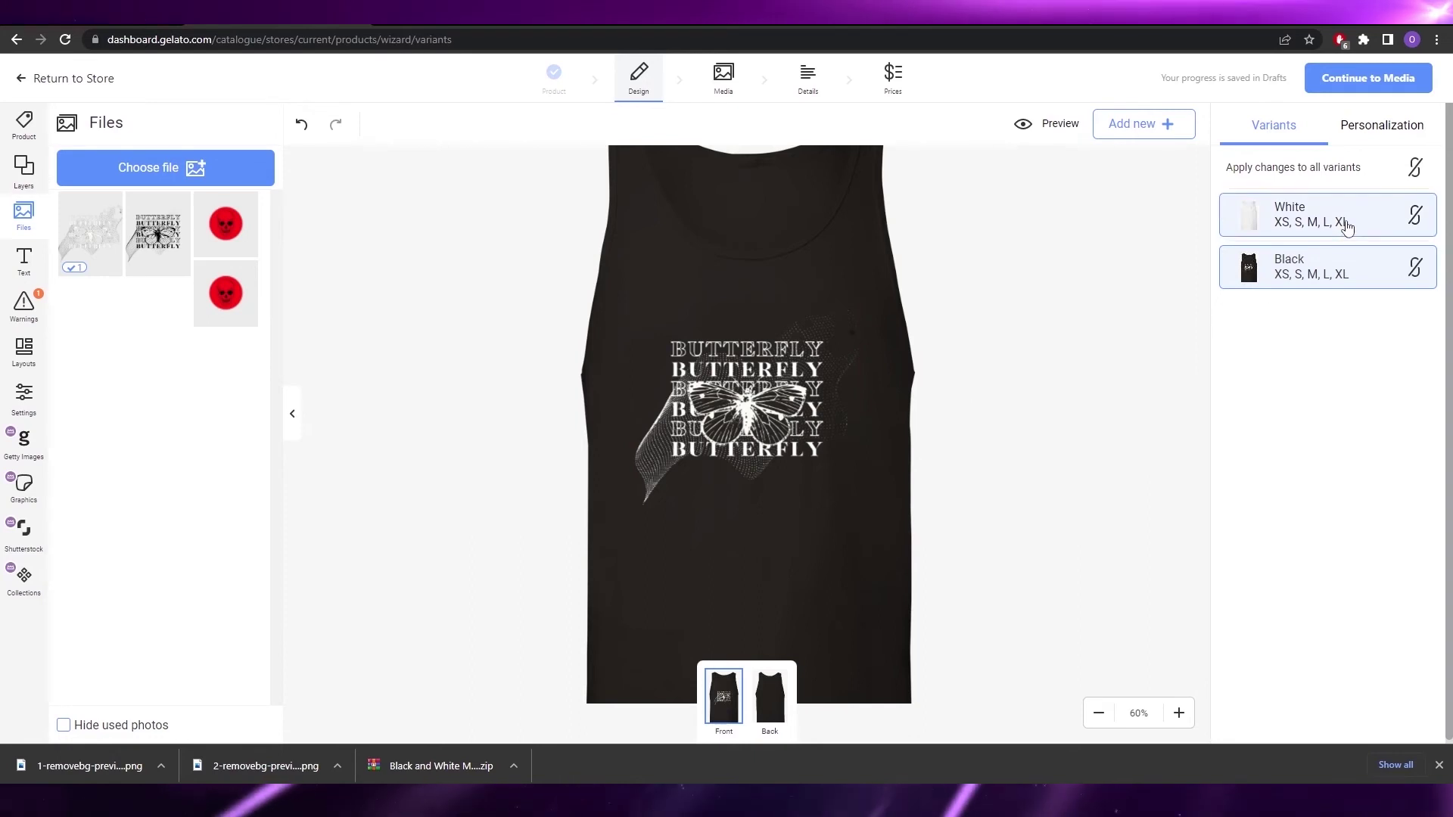
left_click(153, 236)
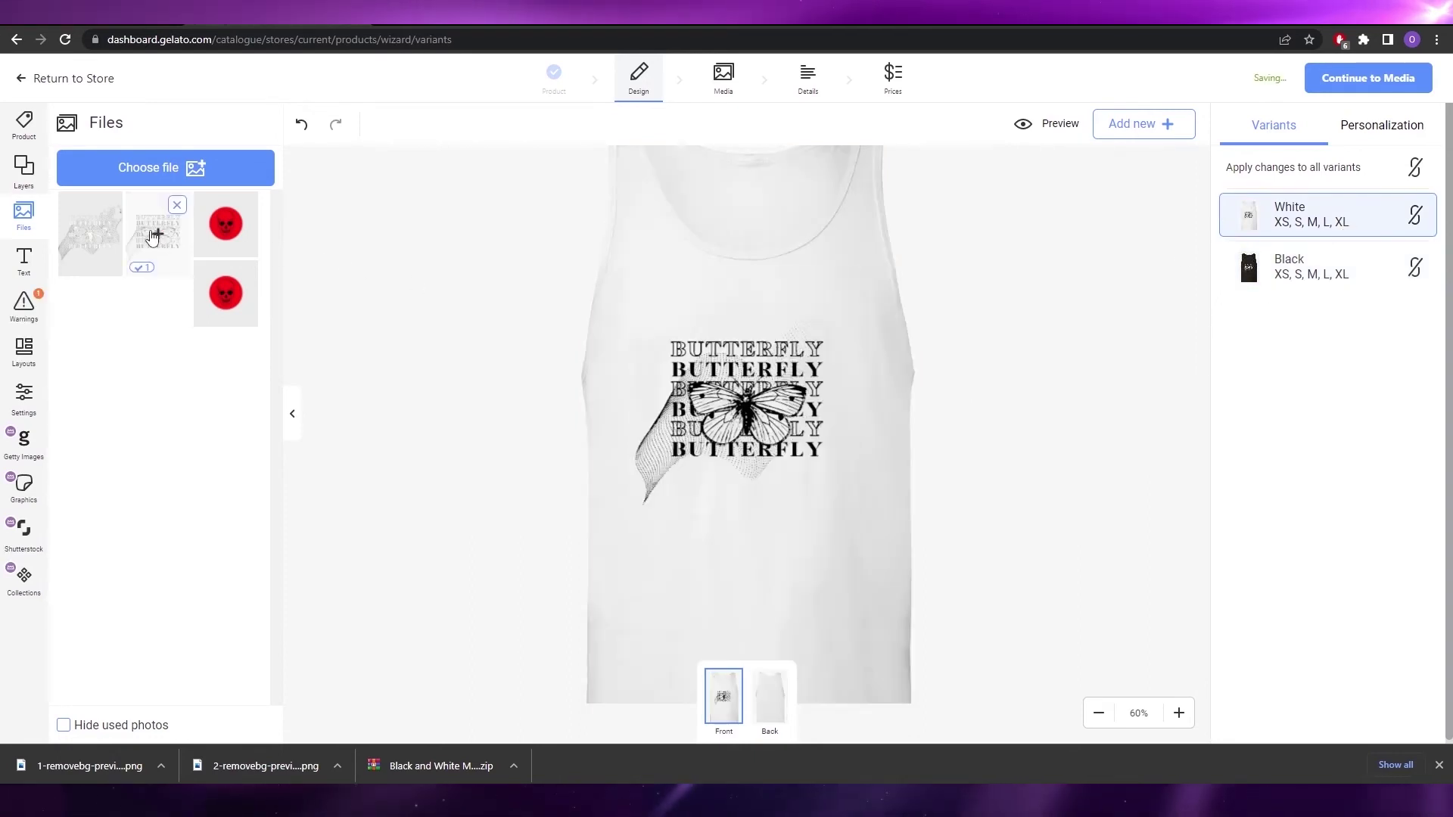
Step: Switch back to the Black variant and inspect its front print up close and at full size
left_click(1299, 283)
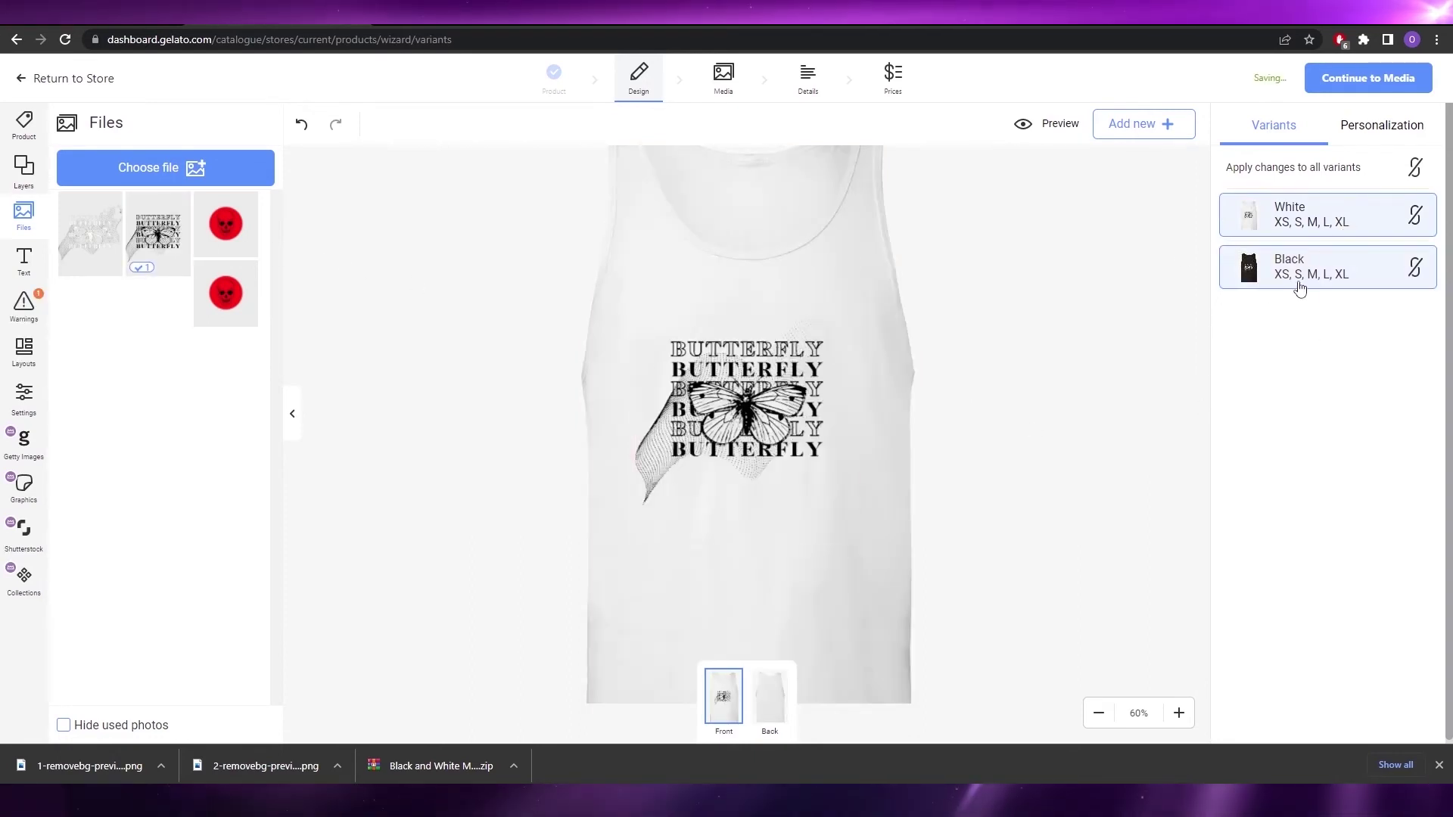
left_click(1415, 216)
left_click(731, 492)
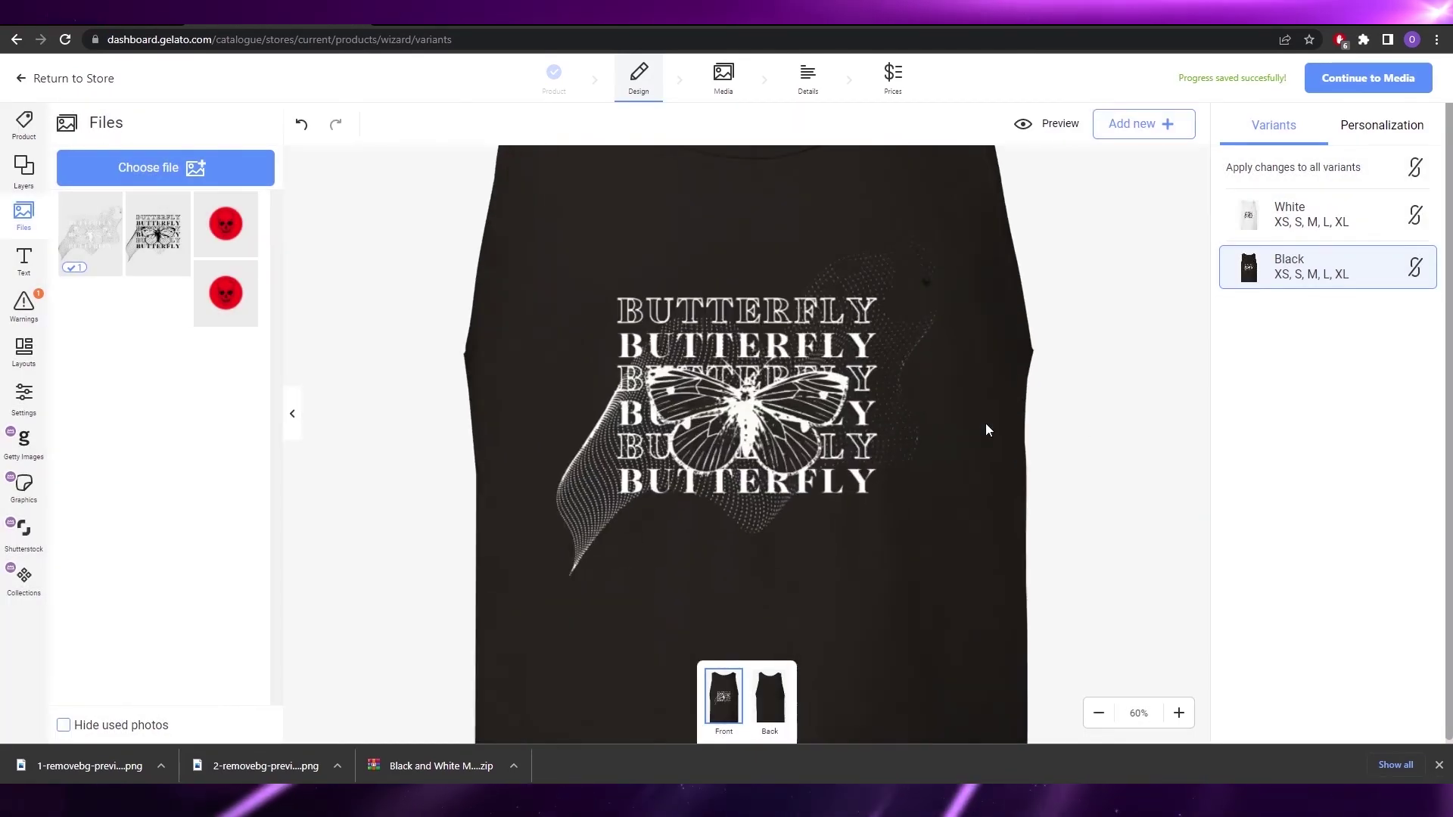
scroll(986, 429, "down", 5)
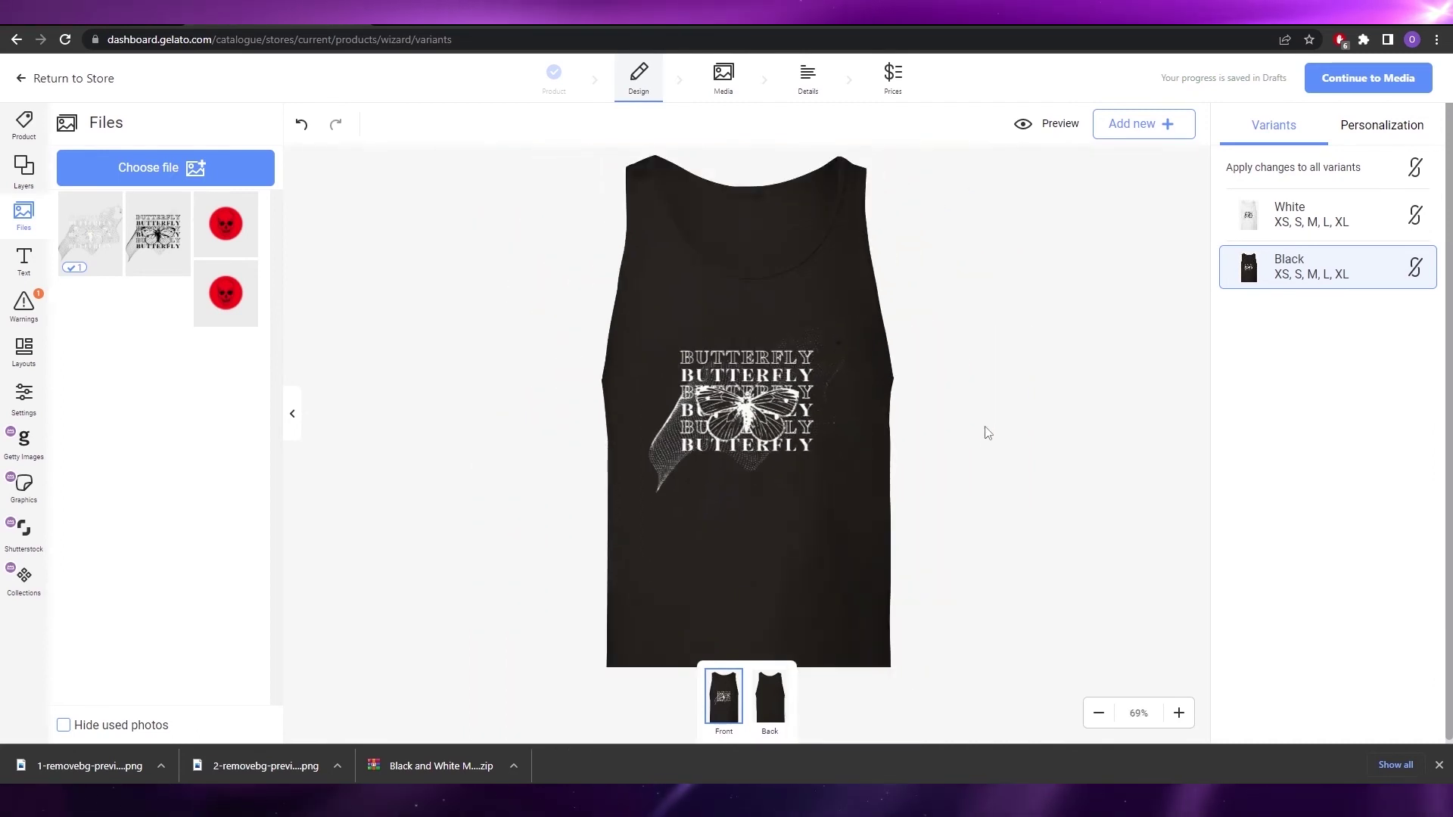
Step: Continue to Media and add the couple, two full-body front views, the small flat front and the angled close-up as mockups
left_click(1388, 79)
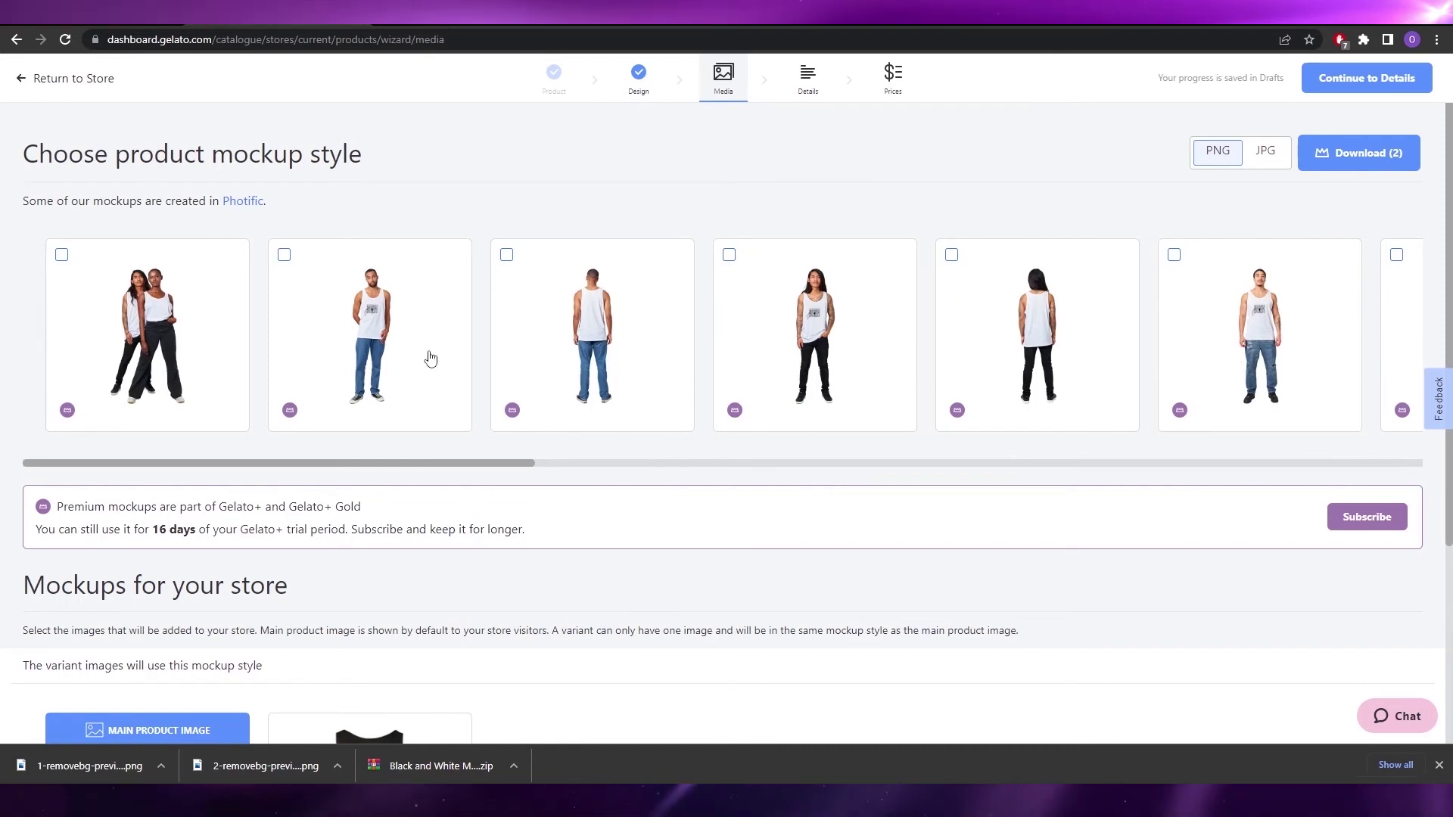
left_click(727, 256)
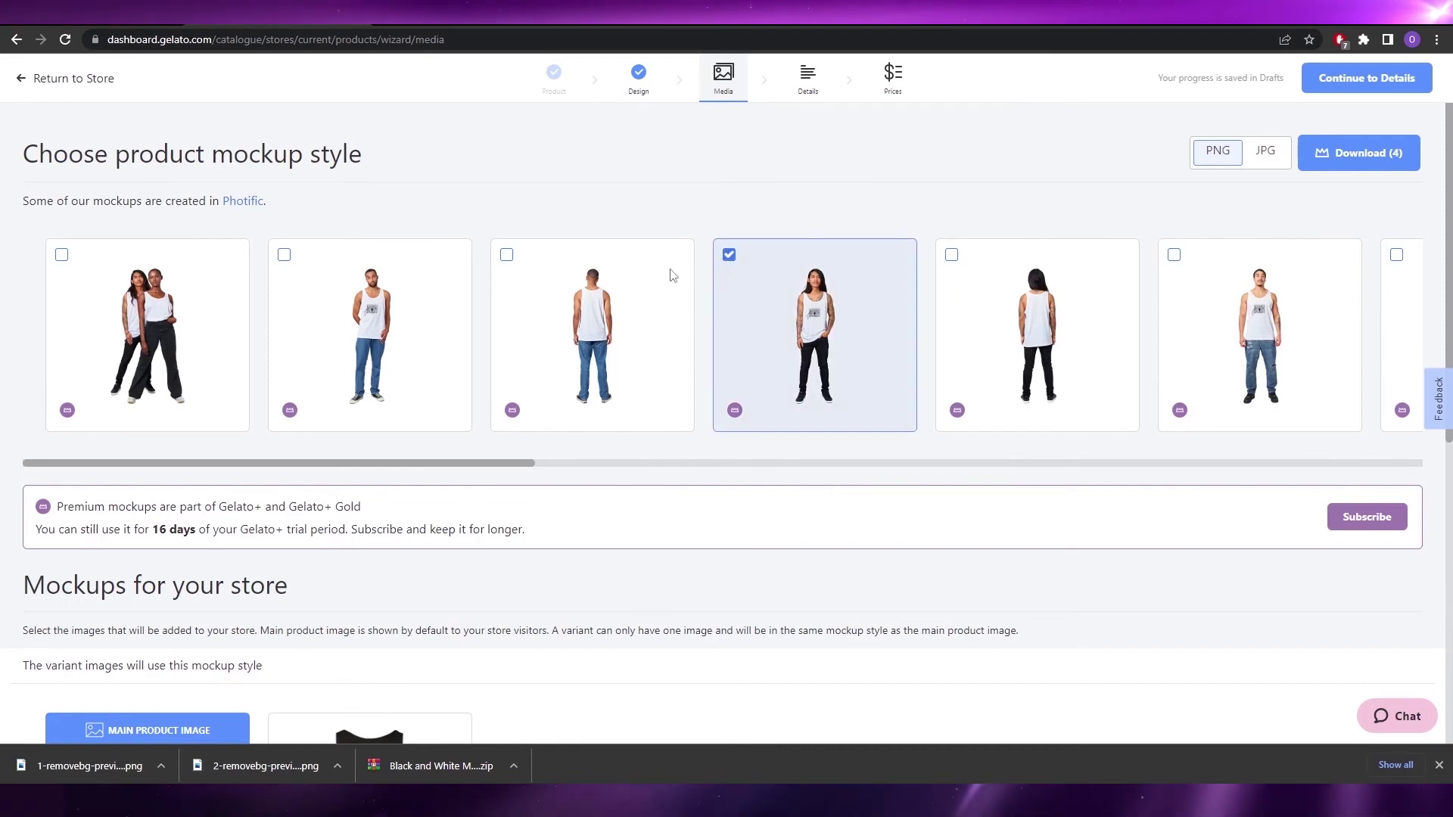
left_click(283, 255)
left_click_drag(315, 462, 1333, 454)
left_click(741, 257)
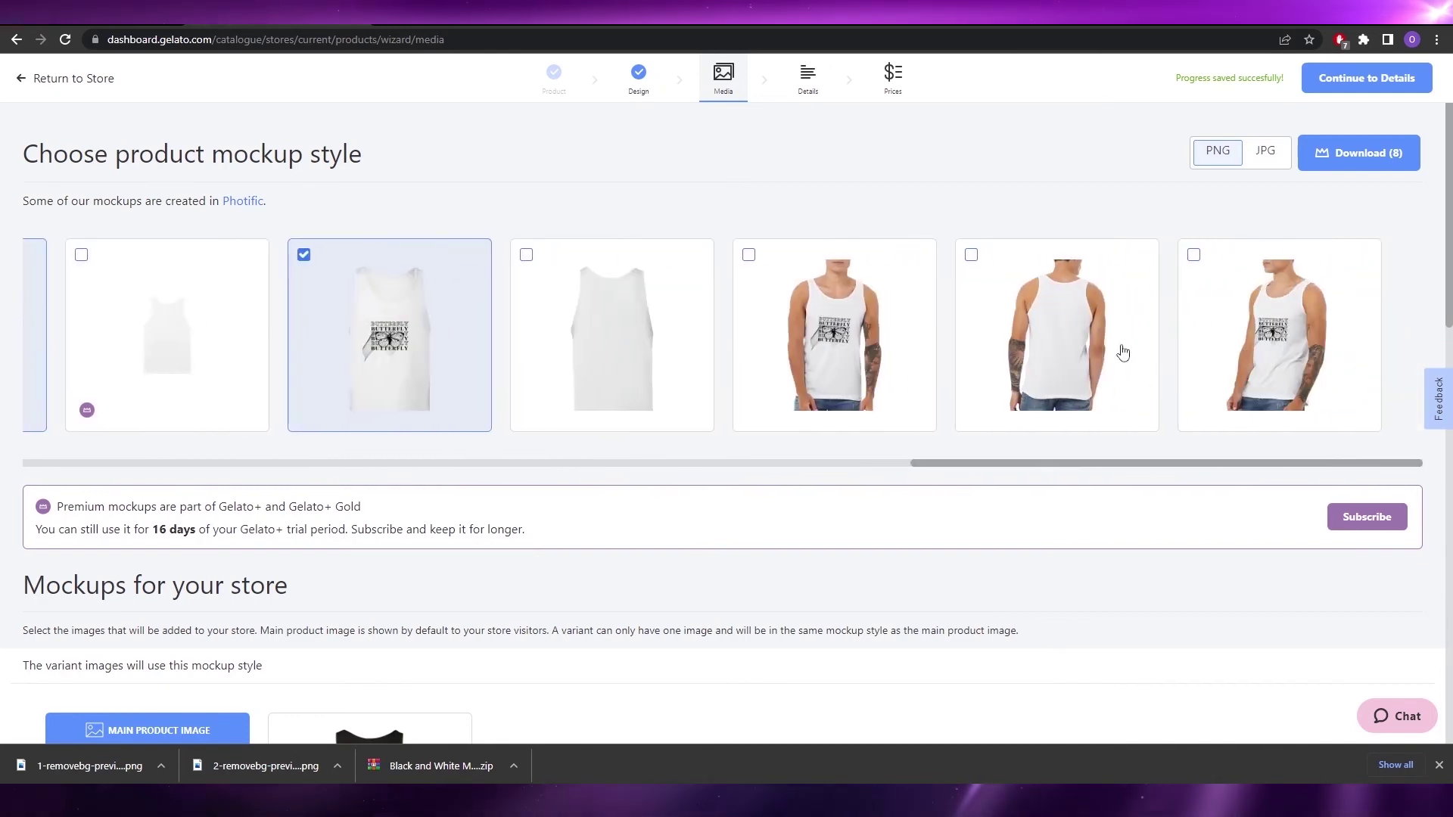
left_click(1194, 255)
left_click_drag(1096, 476, 172, 447)
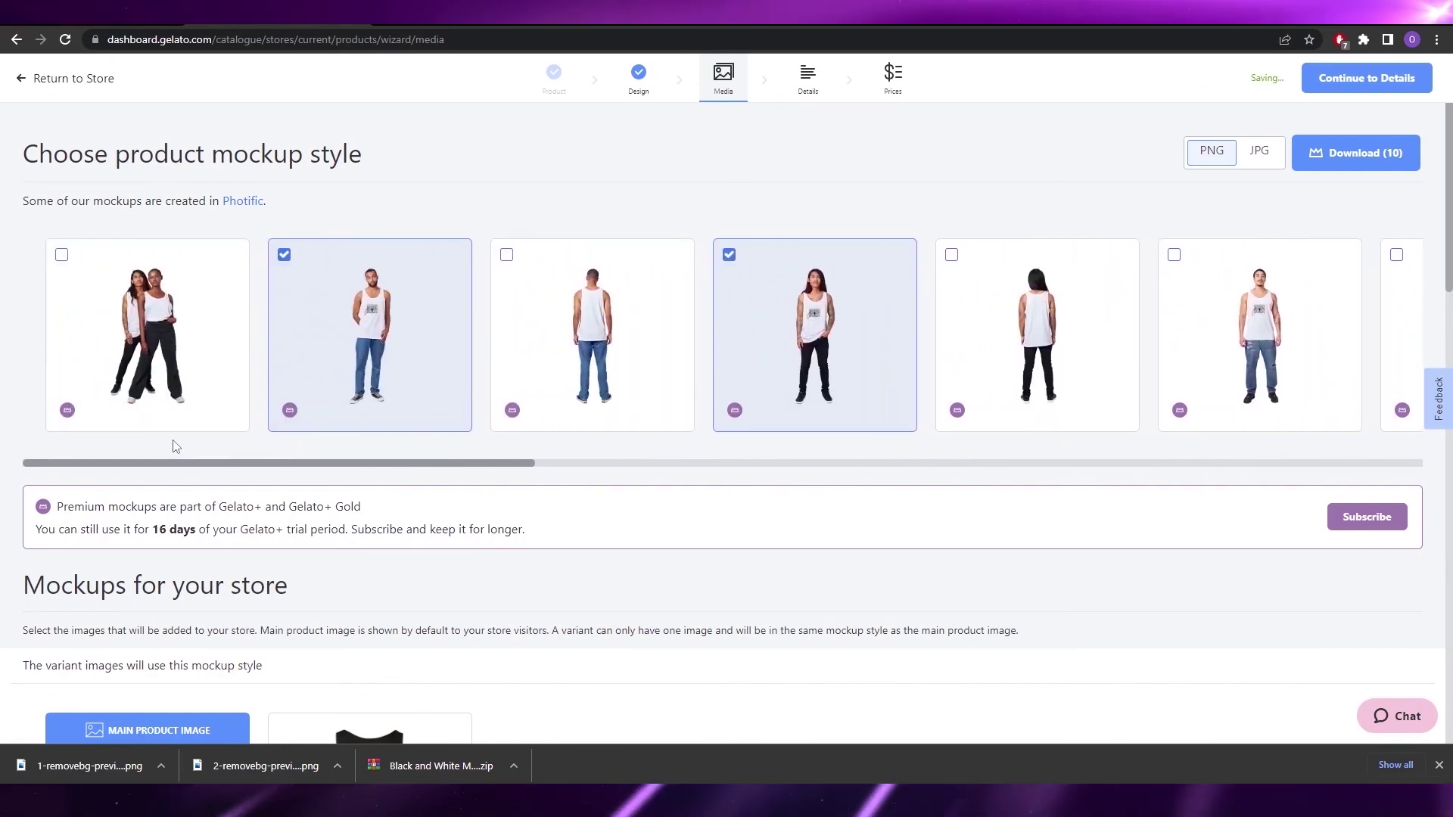
left_click(140, 348)
Step: Review the selected store mockups and make the flat Black tank top the main product image
scroll(292, 535, "down", 5)
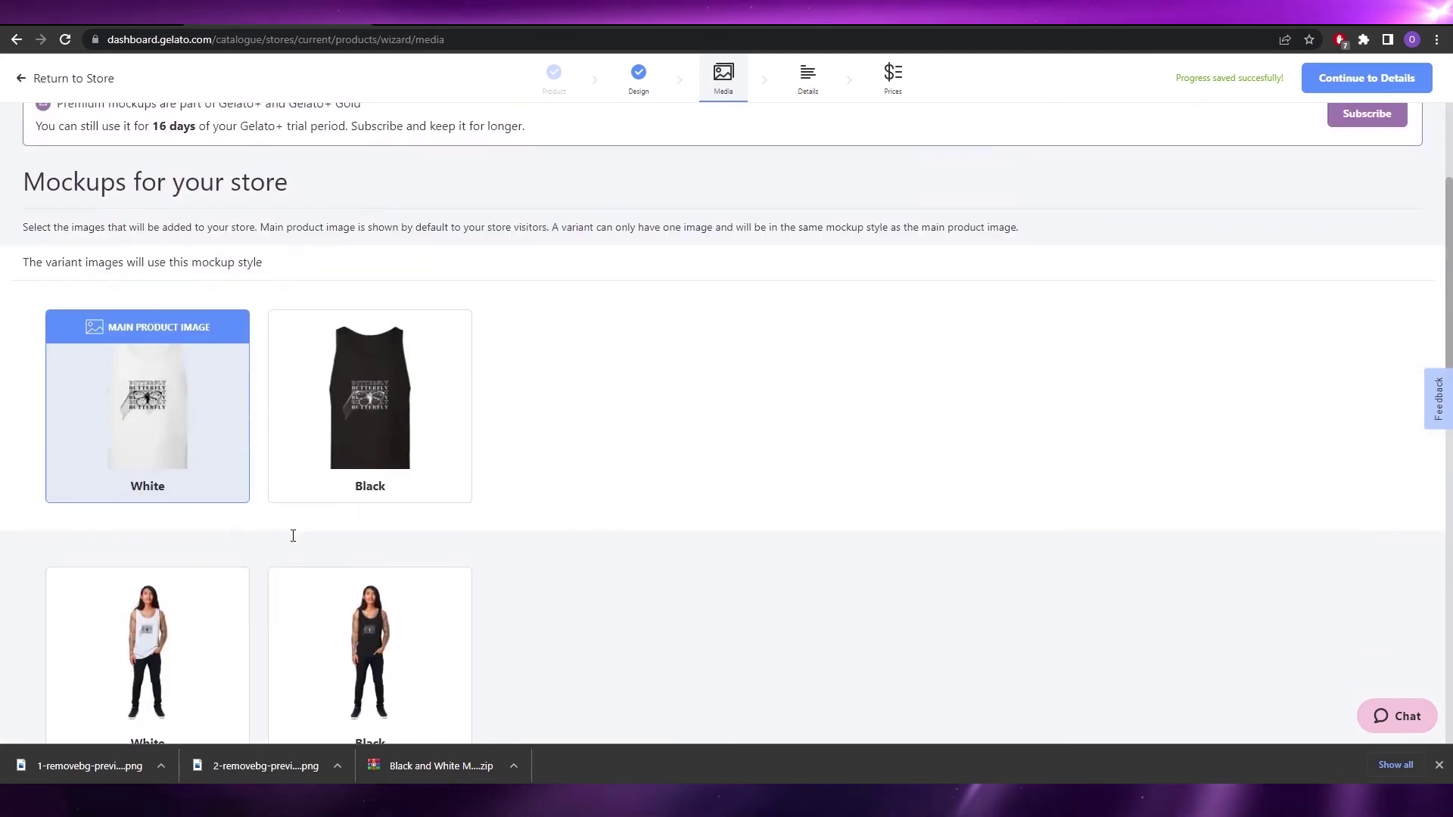
scroll(749, 619, "down", 6)
scroll(752, 619, "up", 10)
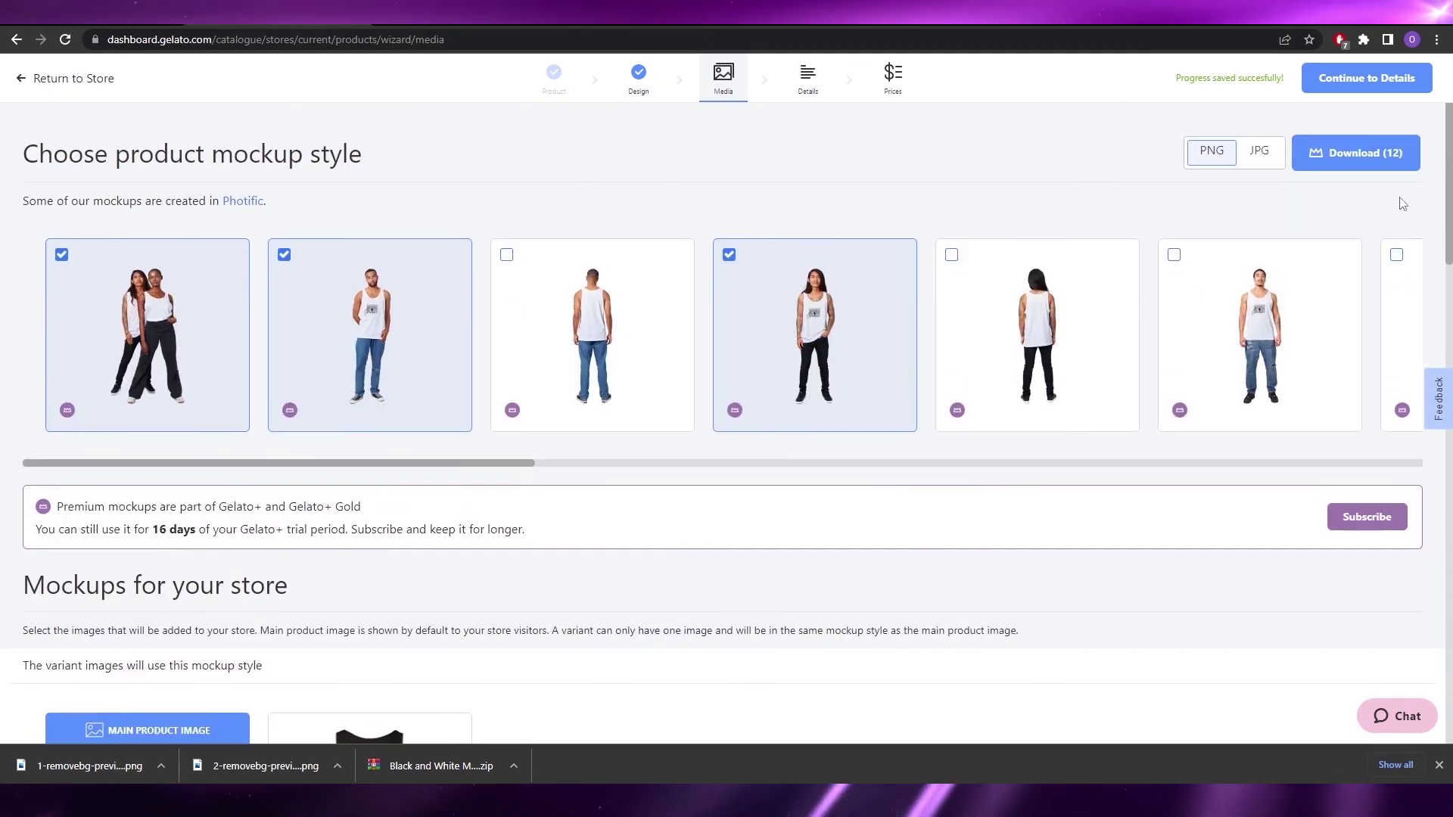
scroll(1402, 202, "down", 5)
left_click(386, 360)
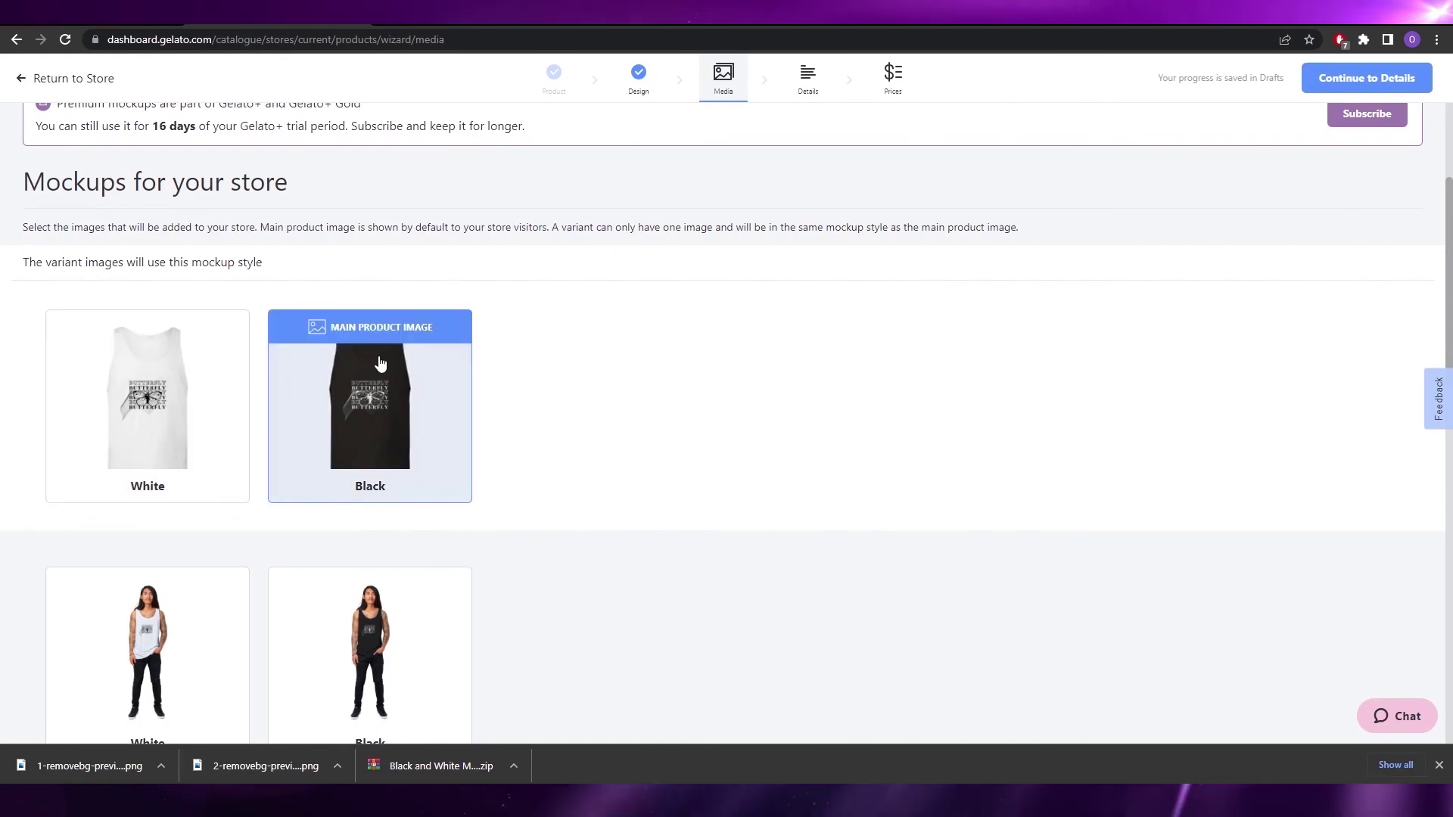
scroll(1030, 353, "up", 3)
Step: Continue to Details, title the product "Premium Unisex butterfly Tank Top" and review its size tables and care instructions
left_click(1371, 87)
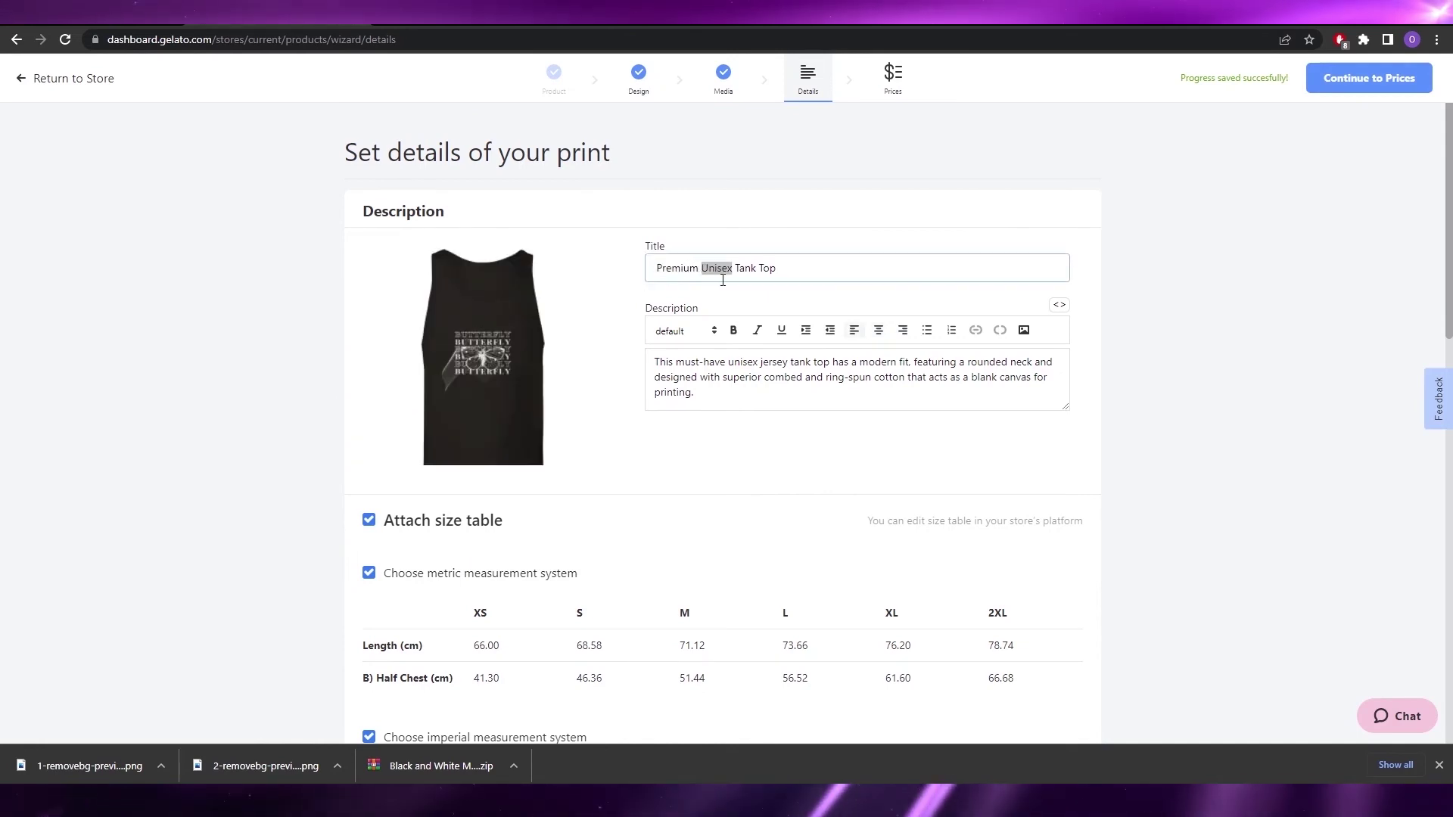
left_click(731, 272)
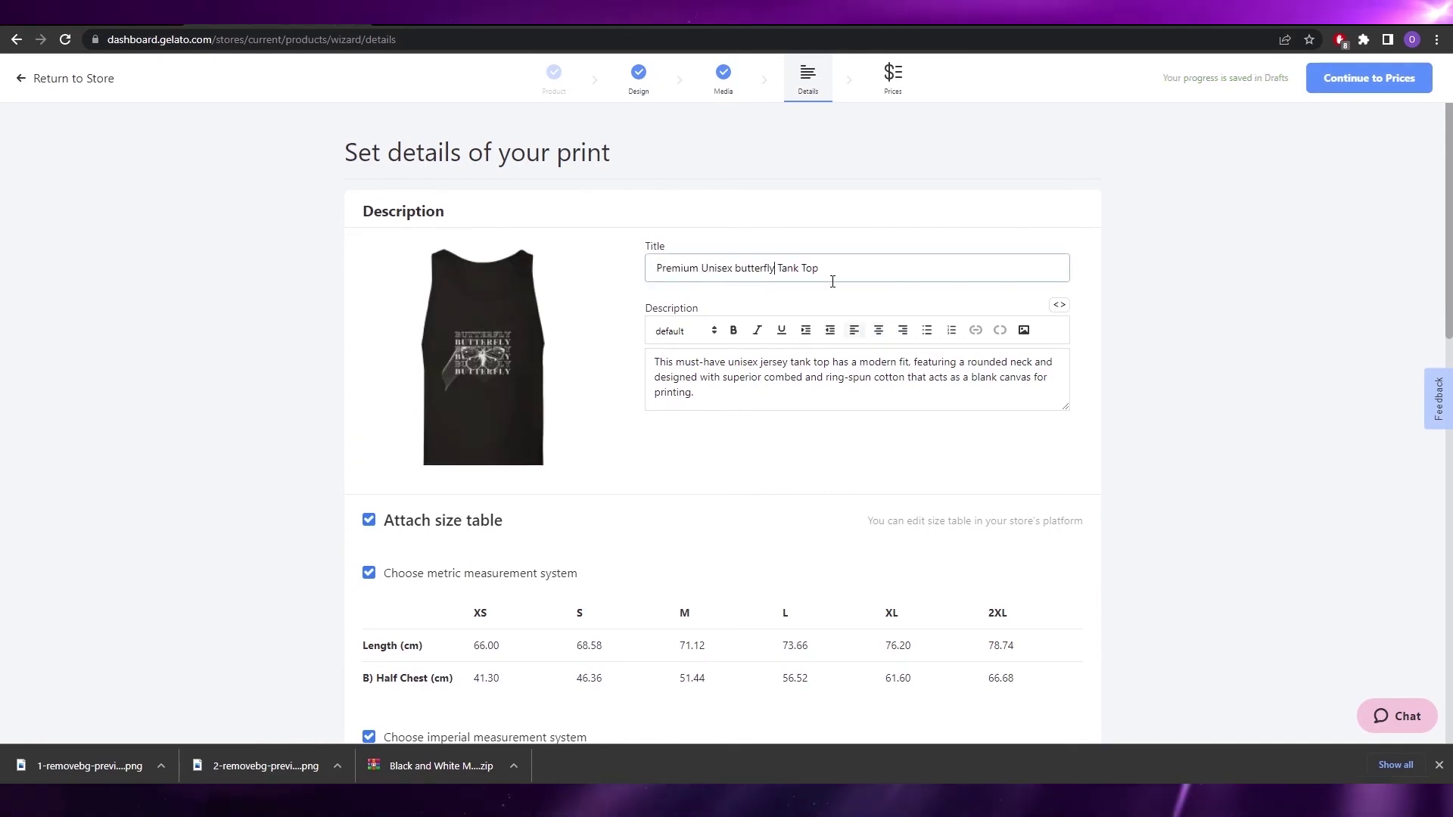
scroll(759, 403, "down", 5)
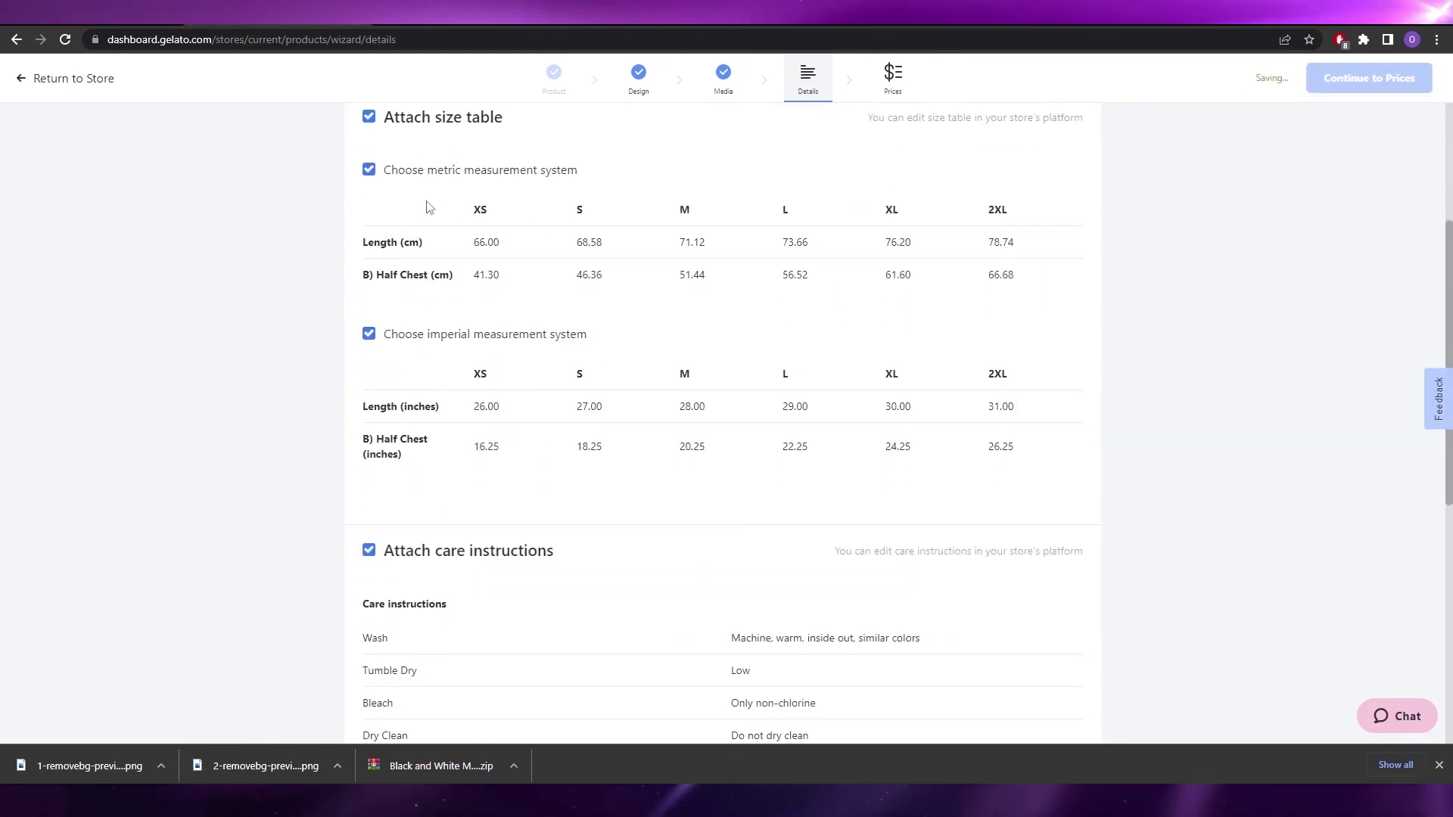
scroll(499, 342, "down", 1)
scroll(607, 476, "down", 5)
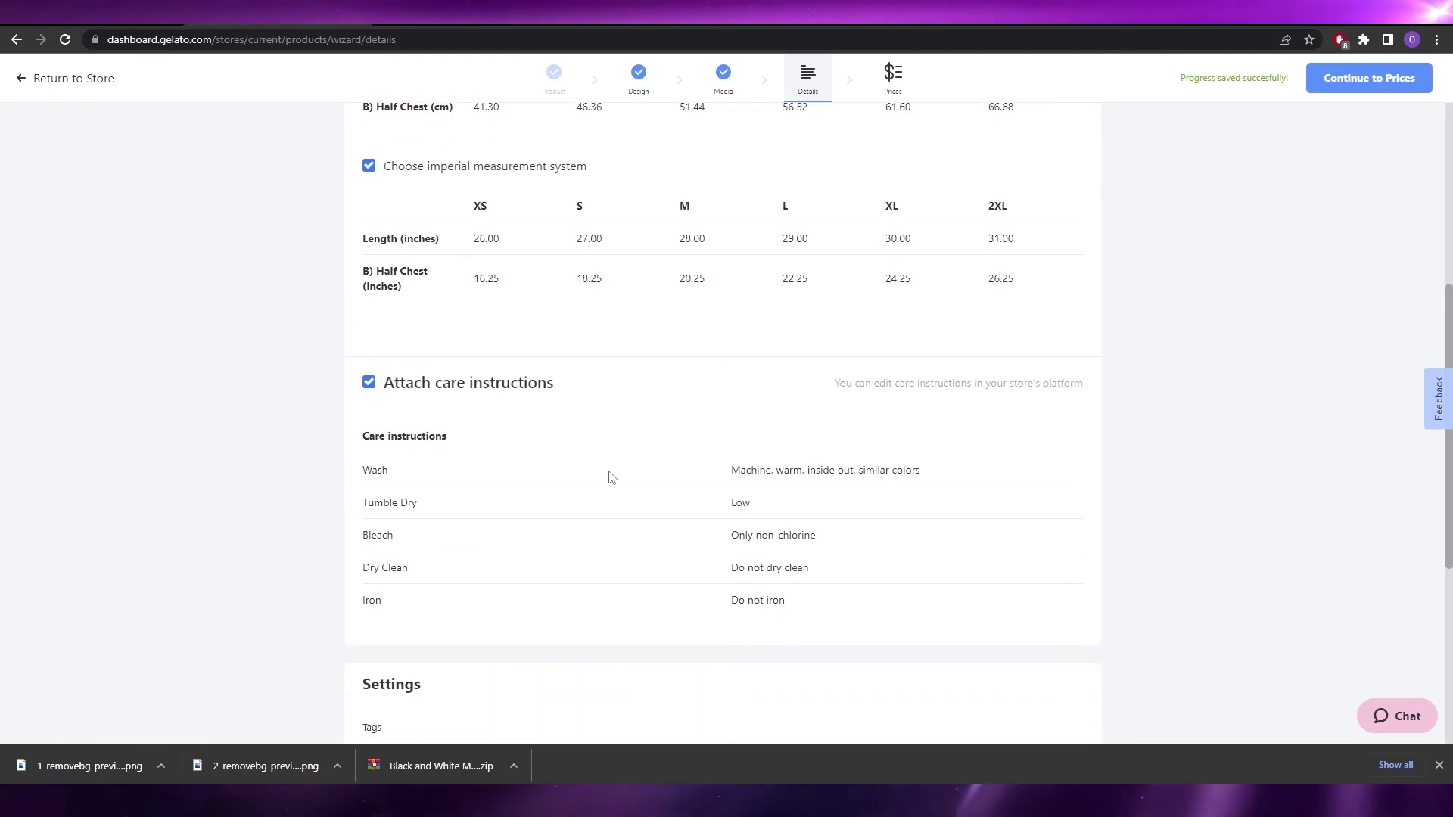
scroll(611, 477, "up", 7)
scroll(612, 476, "up", 5)
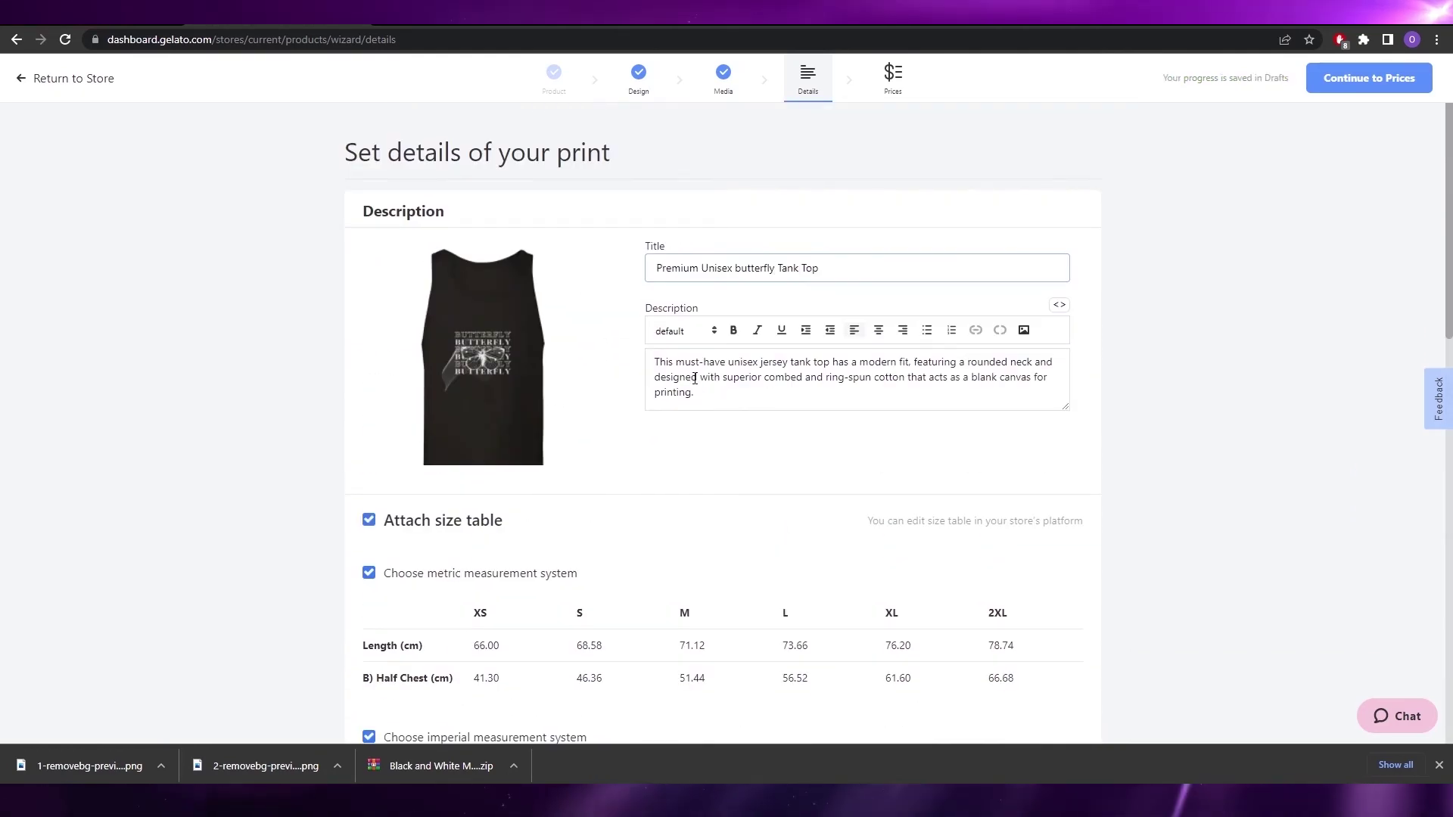
Step: Continue to Prices and review the retail price and profit of each White and Black variant
left_click(1361, 87)
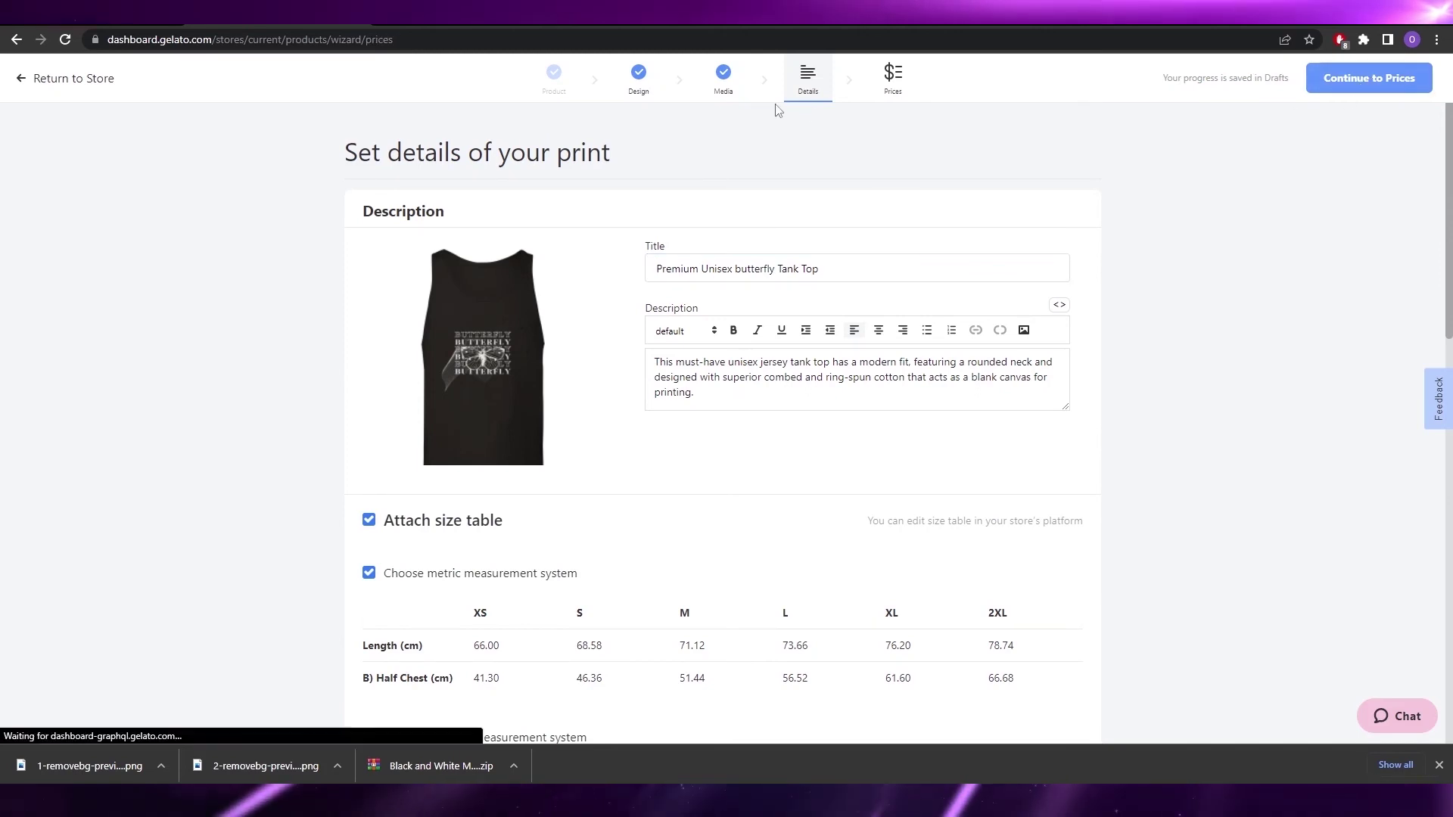
scroll(628, 360, "down", 2)
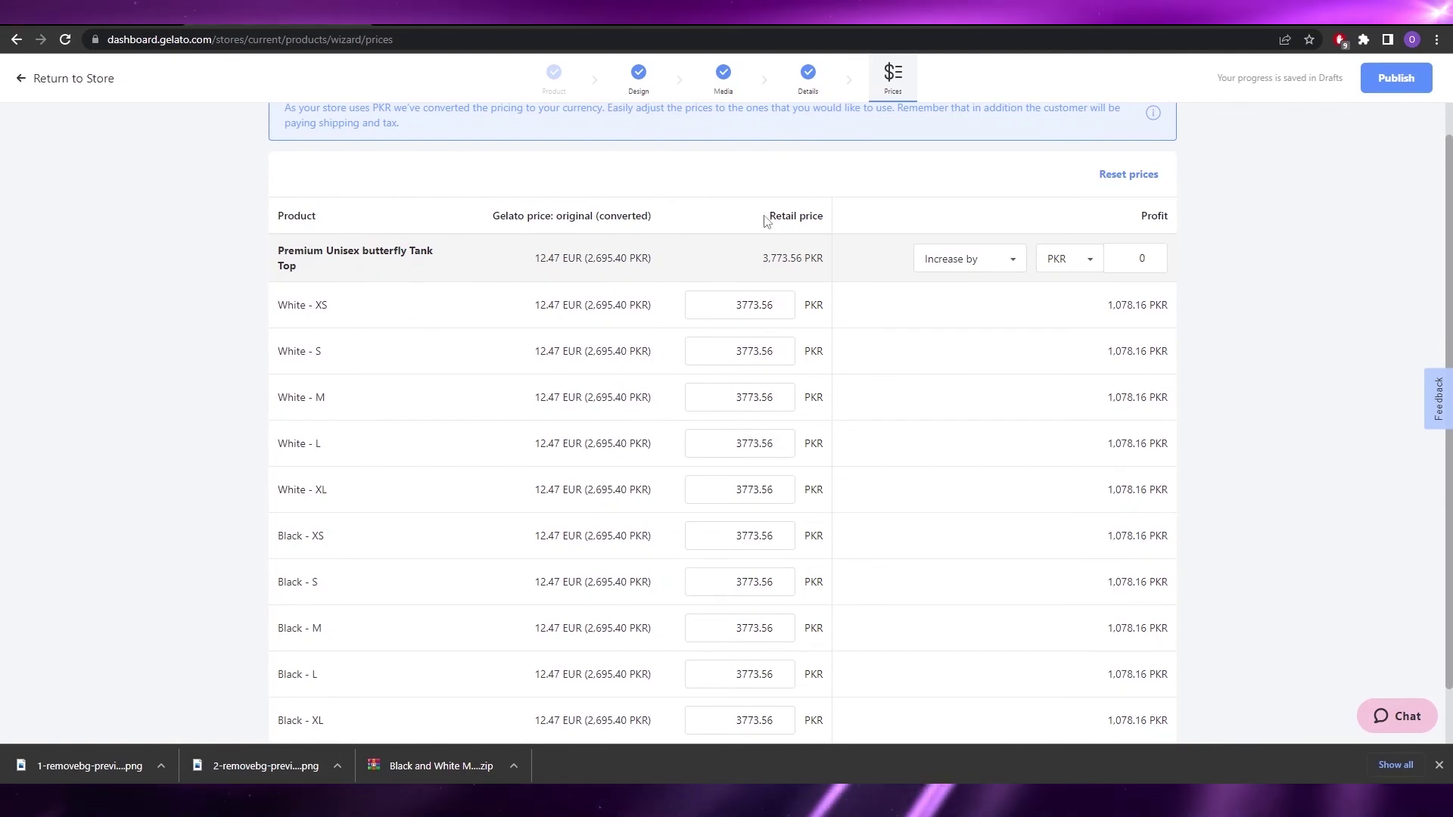
left_click_drag(765, 215, 835, 221)
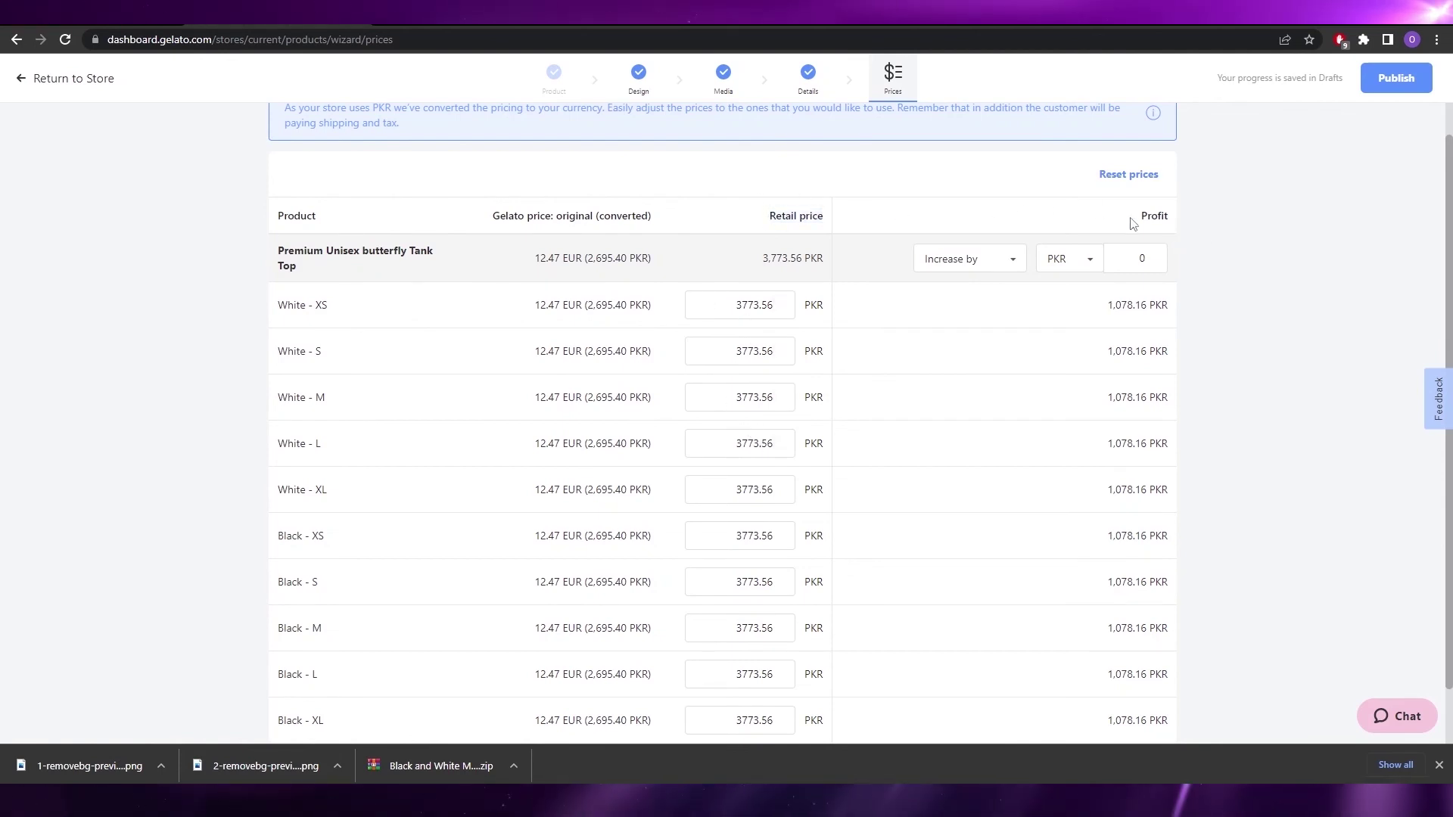
left_click_drag(1133, 224, 1194, 224)
left_click(811, 337)
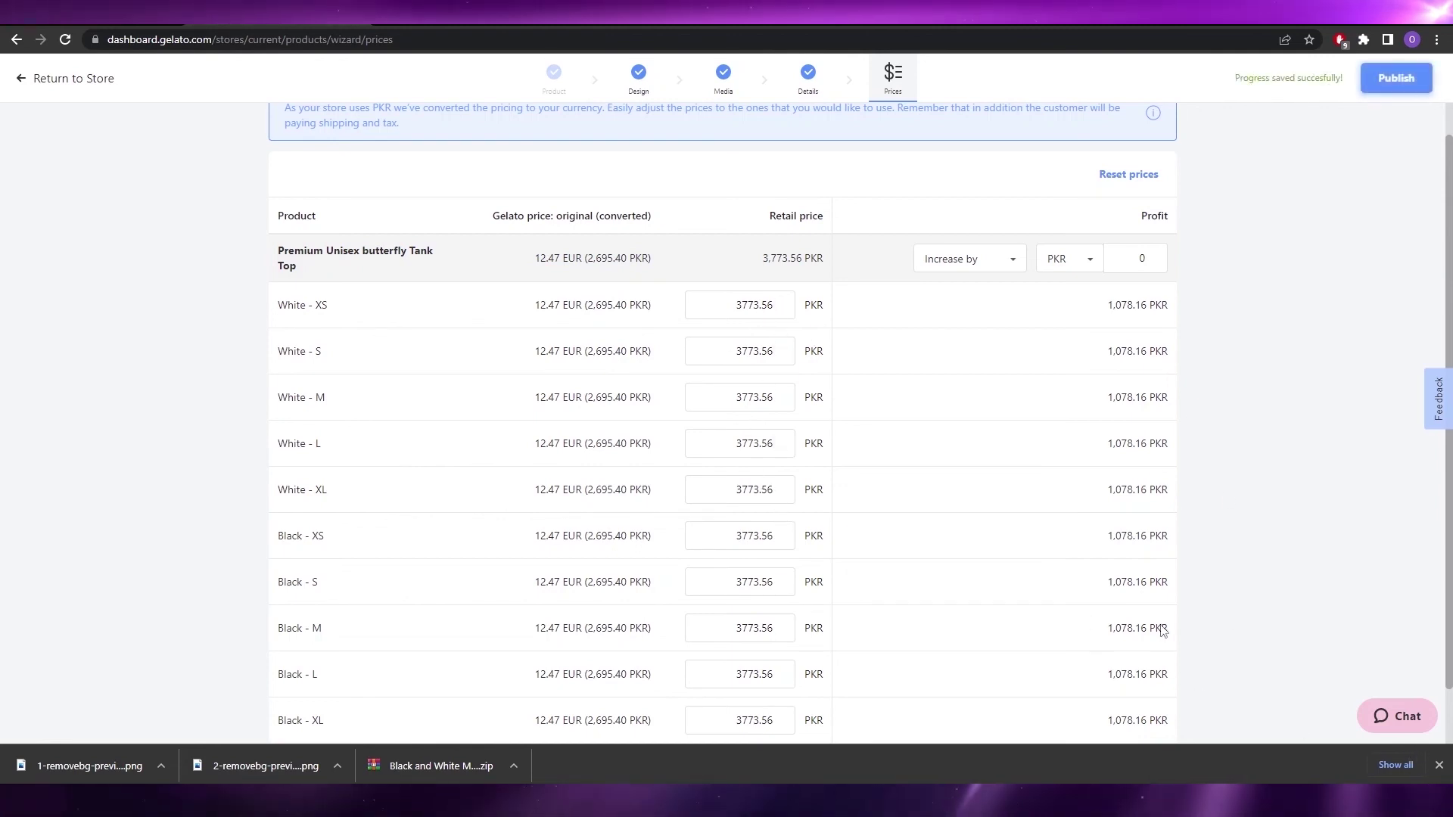
Step: Publish the butterfly tank top to the Shopify store and dismiss the publishing notice
left_click(1437, 766)
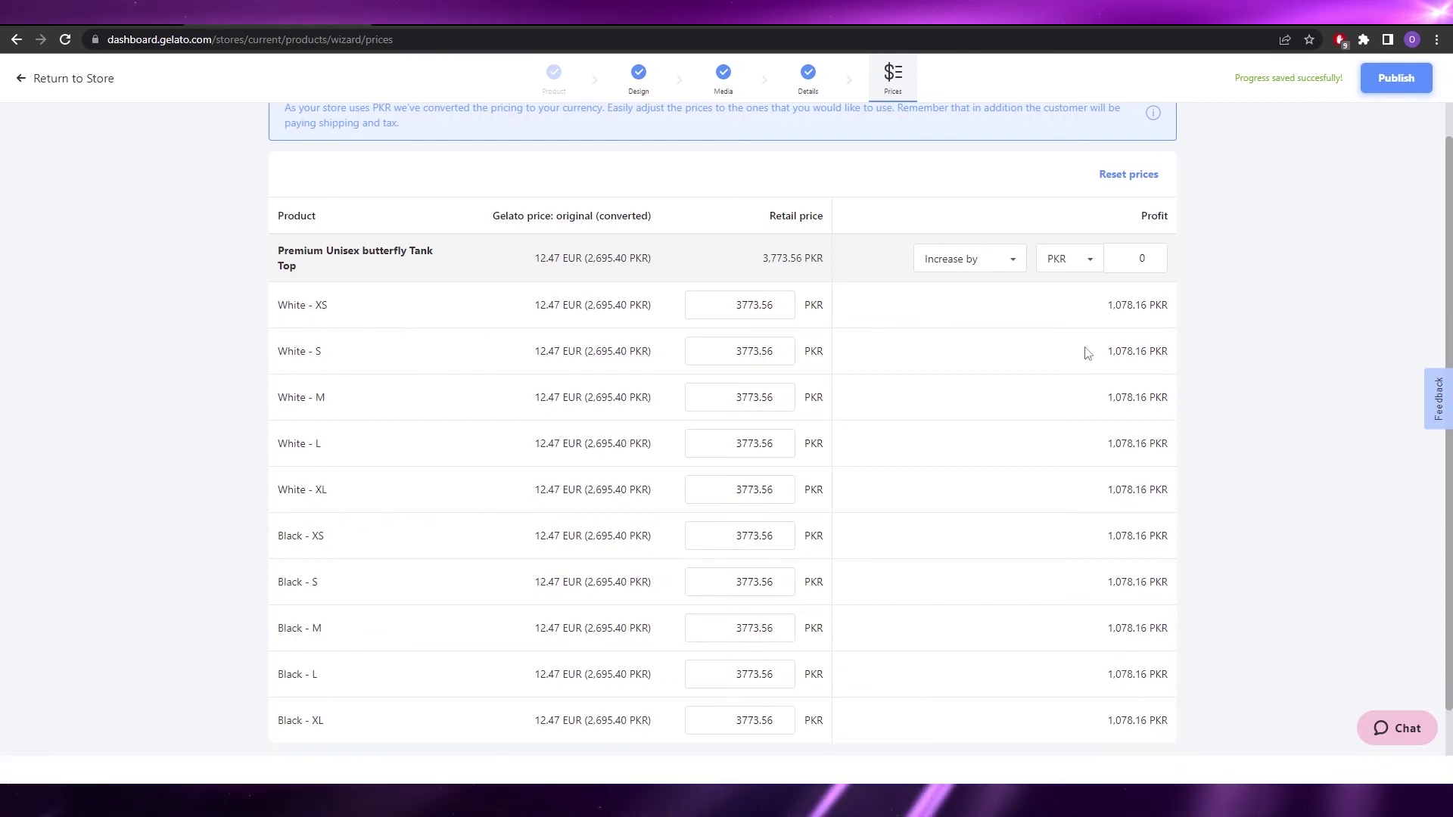
scroll(1088, 348, "up", 2)
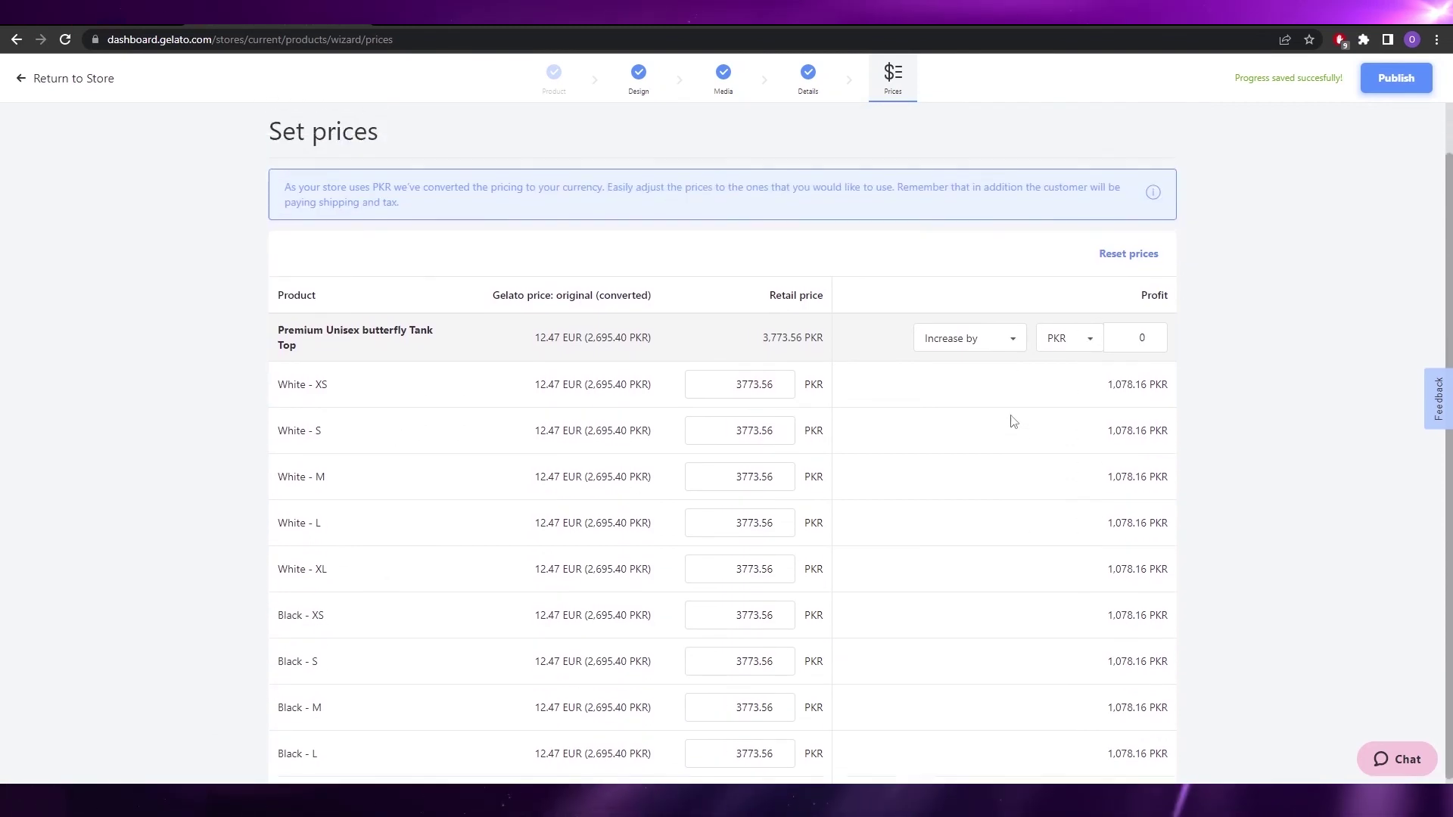
left_click(1377, 80)
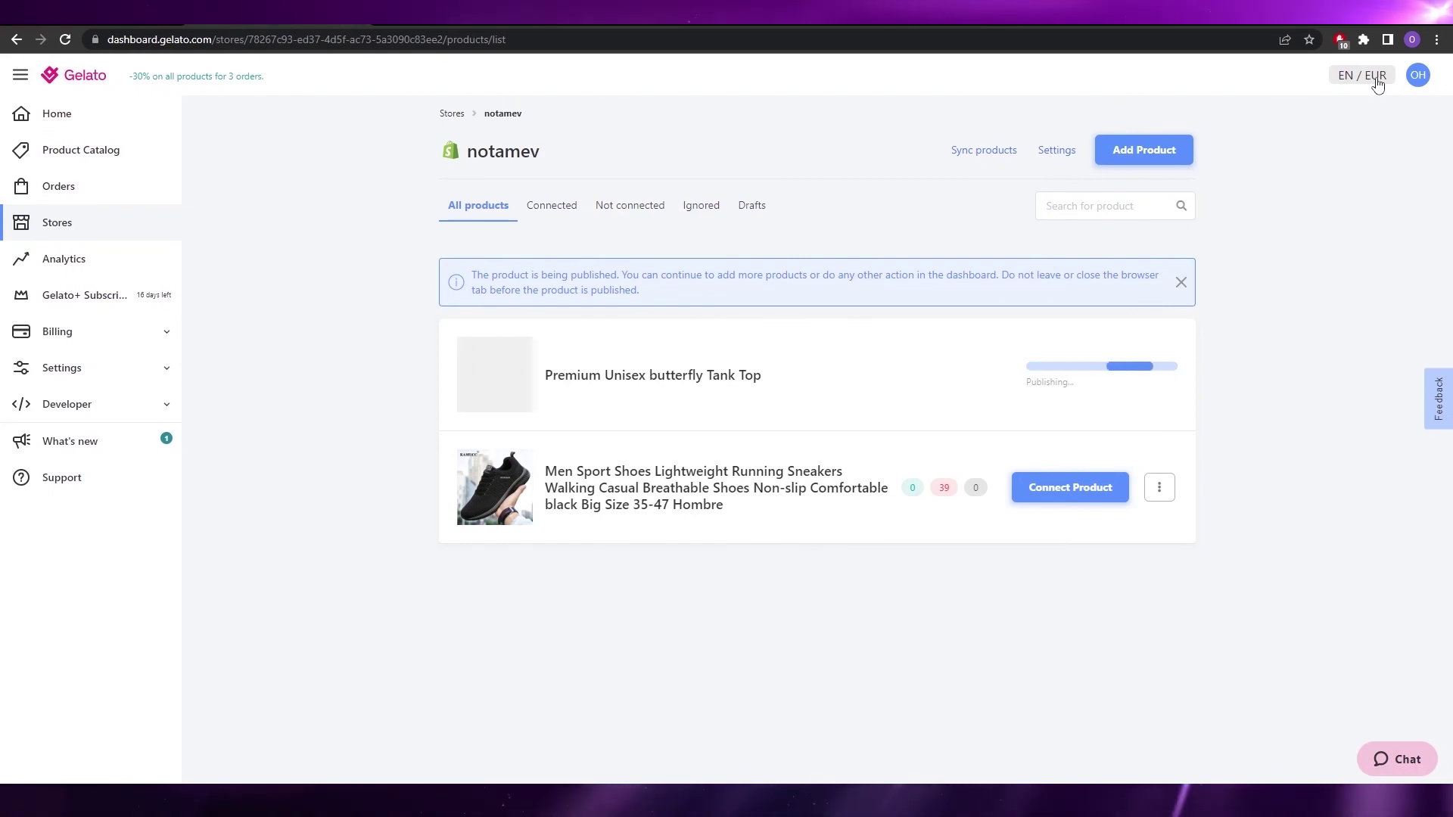
left_click(1180, 281)
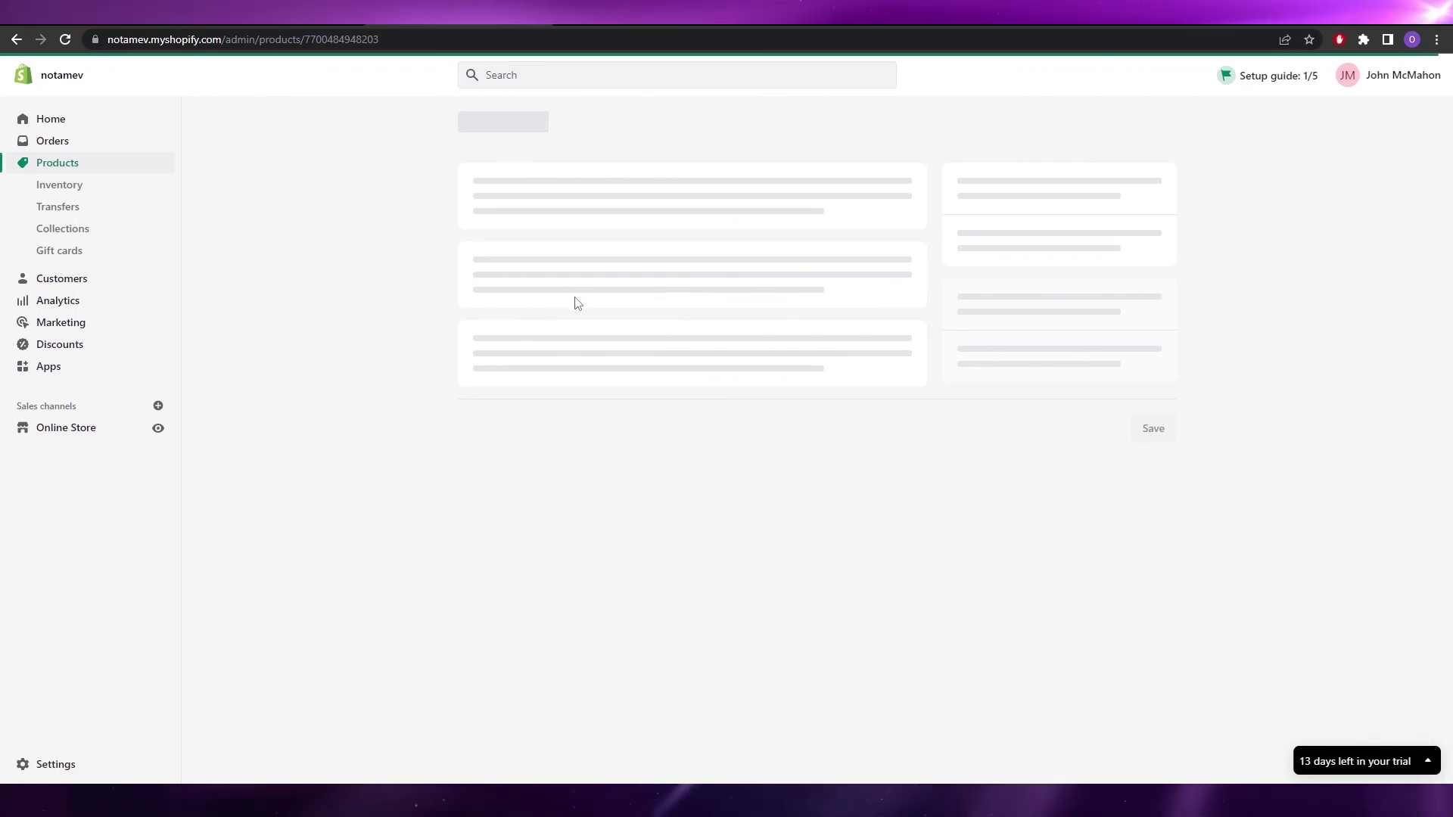
Step: Review the published tank top in Shopify, covering its description, media, options, variant prices and search engine listing
scroll(643, 553, "down", 10)
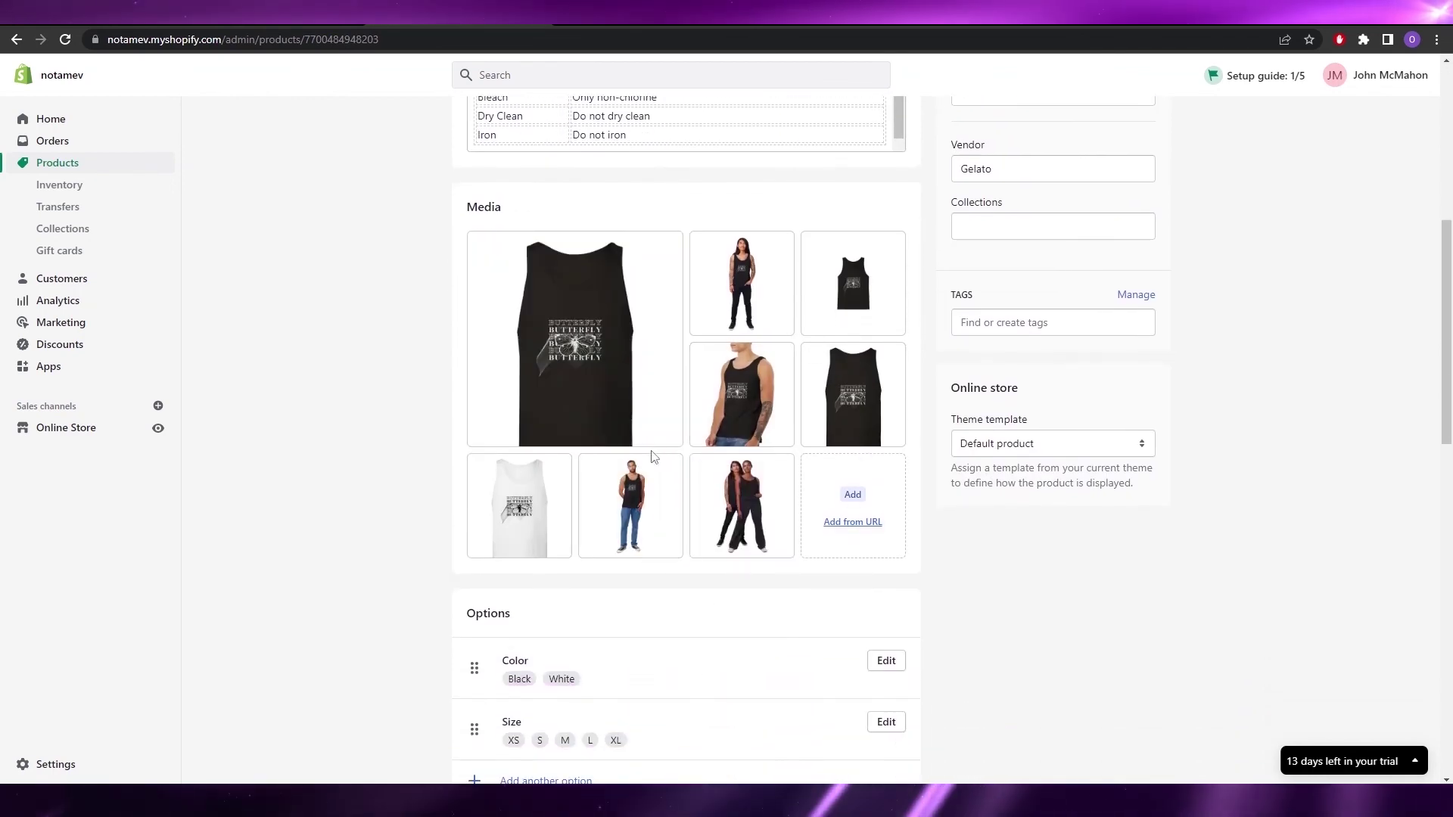
scroll(741, 423, "up", 5)
scroll(696, 545, "up", 3)
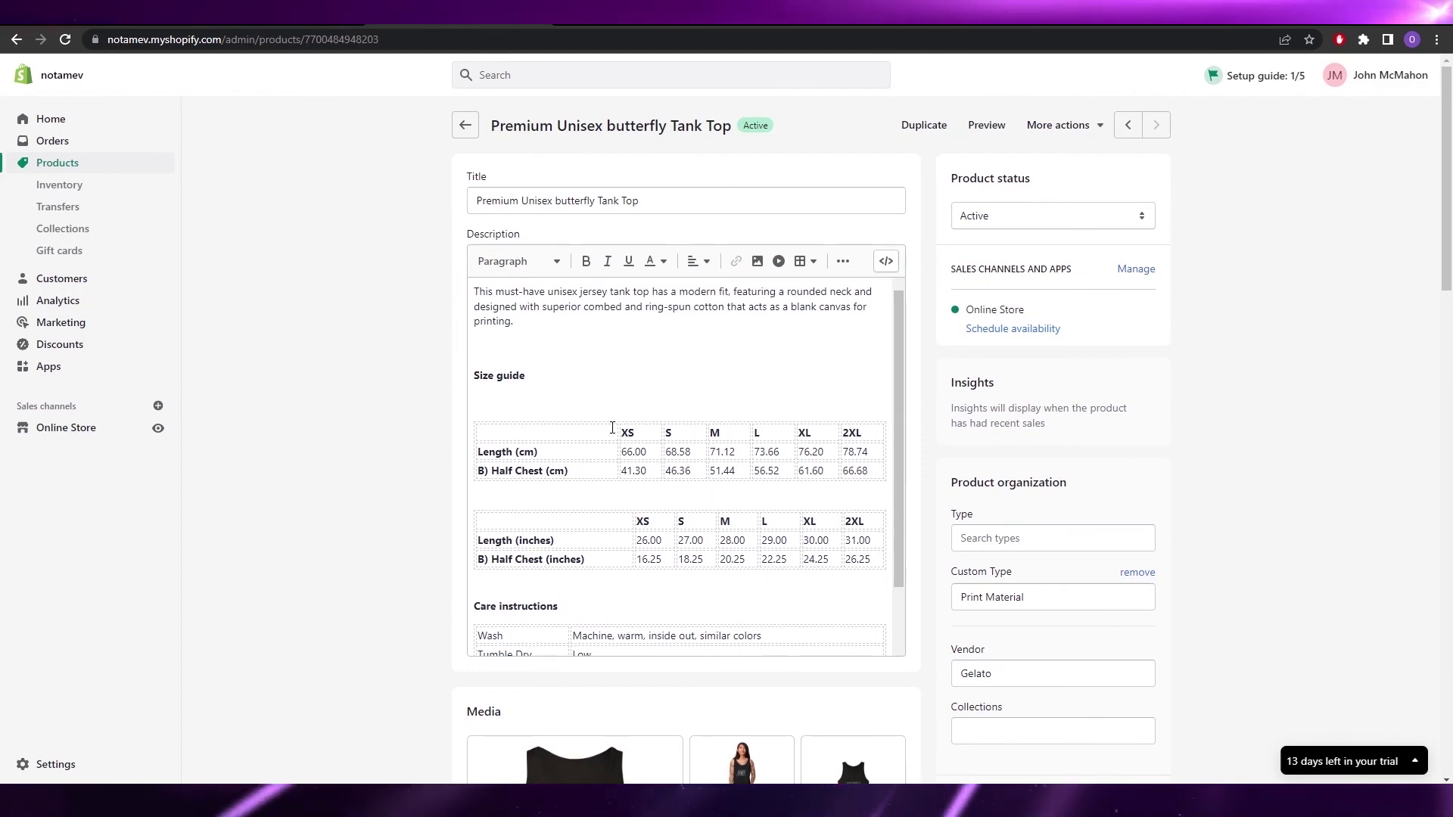
scroll(612, 428, "down", 2)
scroll(382, 487, "down", 15)
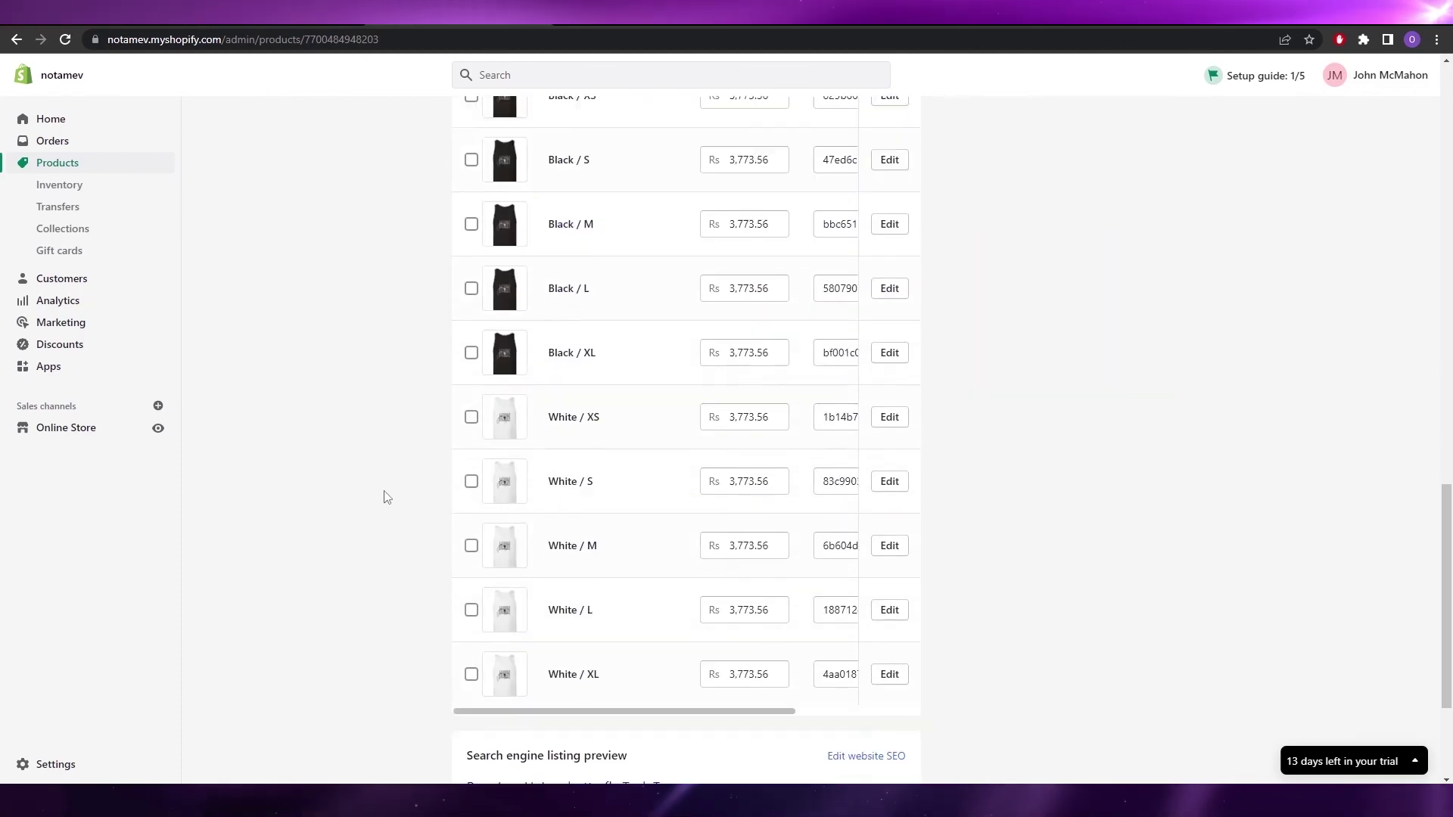
scroll(385, 497, "down", 3)
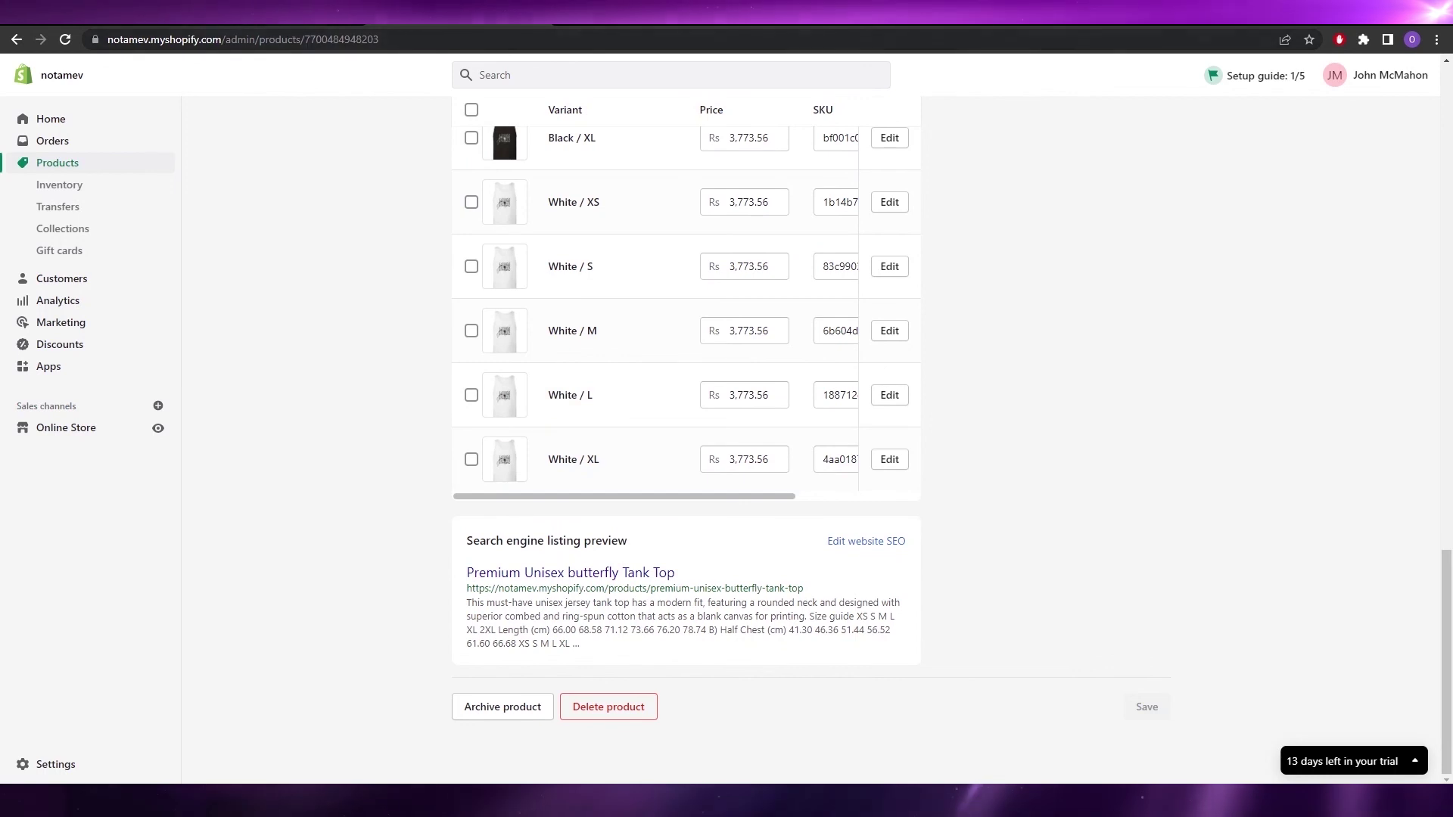
Step: Switch back to Gelato and open the dashboard's home page
key("ctrl+Tab")
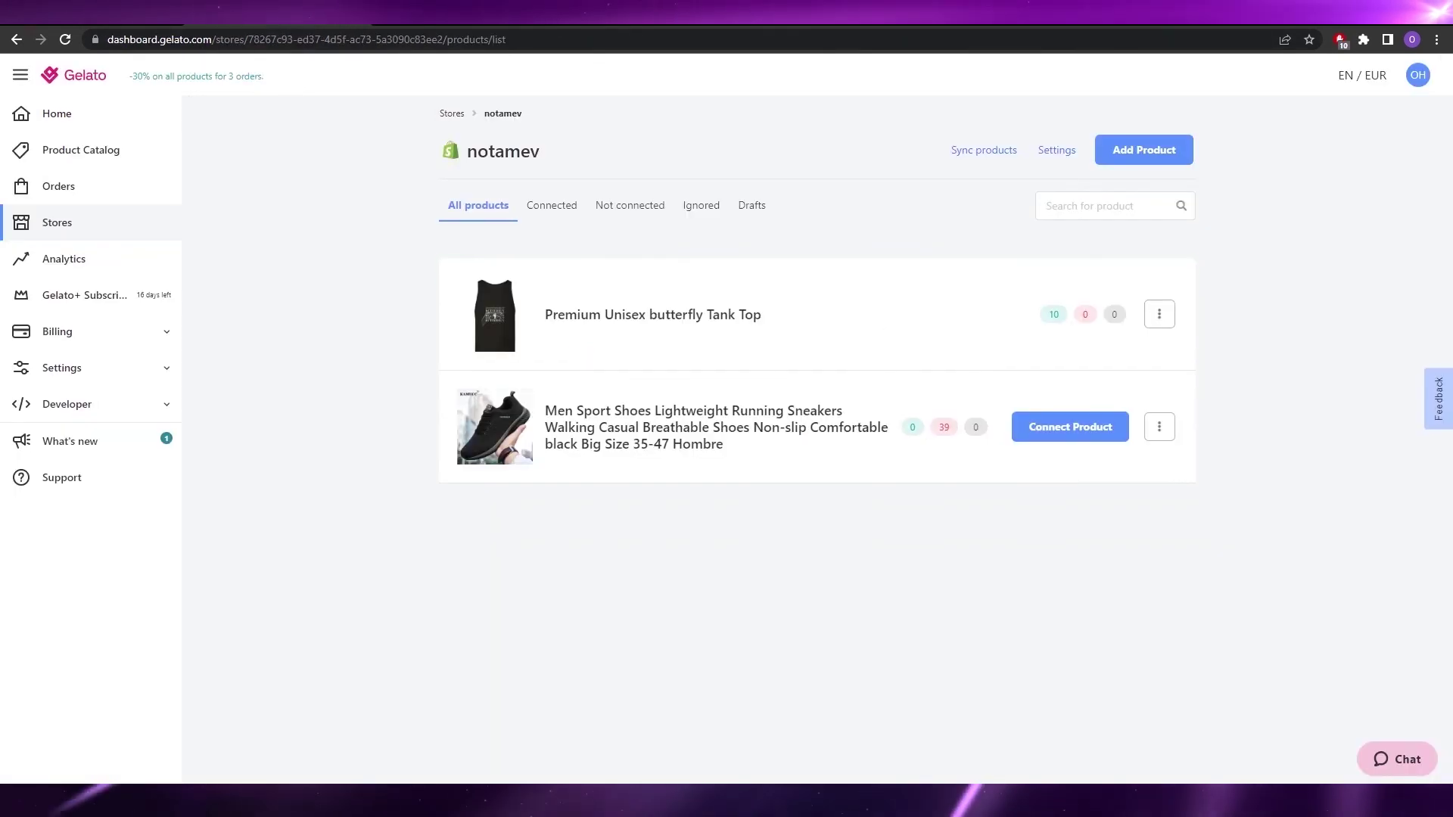
left_click(88, 86)
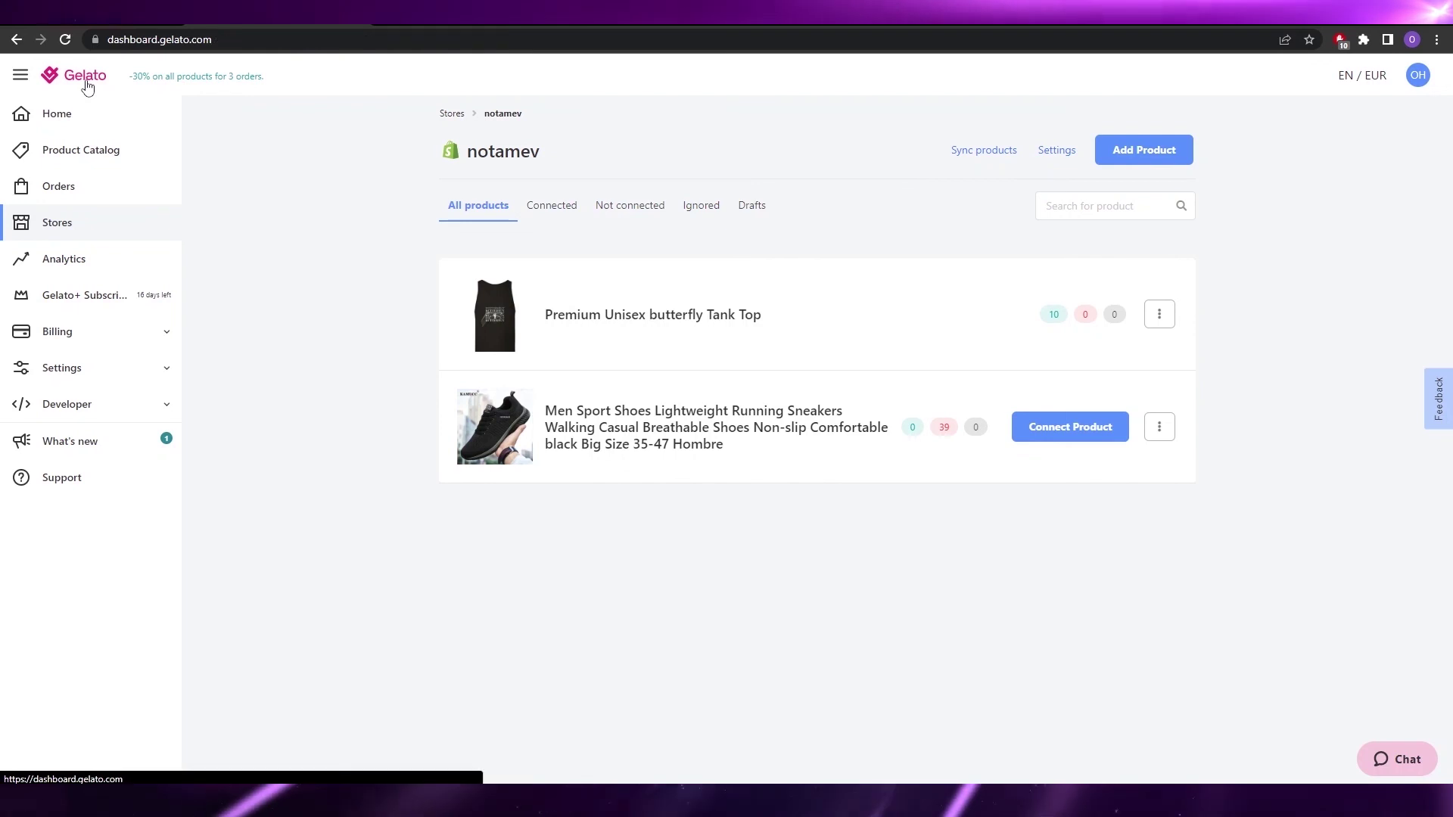